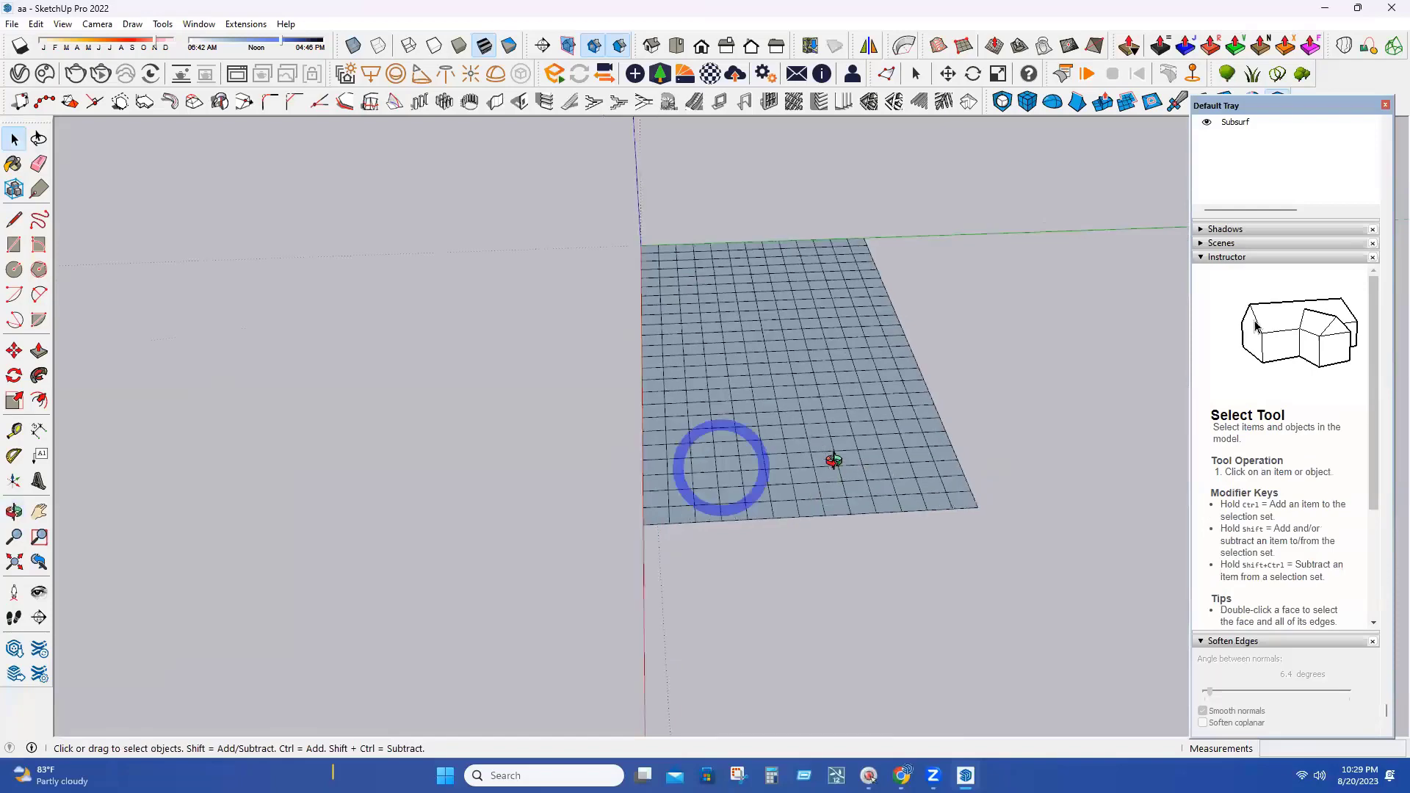
# Step: Inside the grid terrain group, move the central lengthwise band of faces down about 8' 3" to form a channel
pyautogui.doubleClick(783, 448)
pyautogui.moveTo(918, 562); pyautogui.dragTo(918, 518, button='middle')
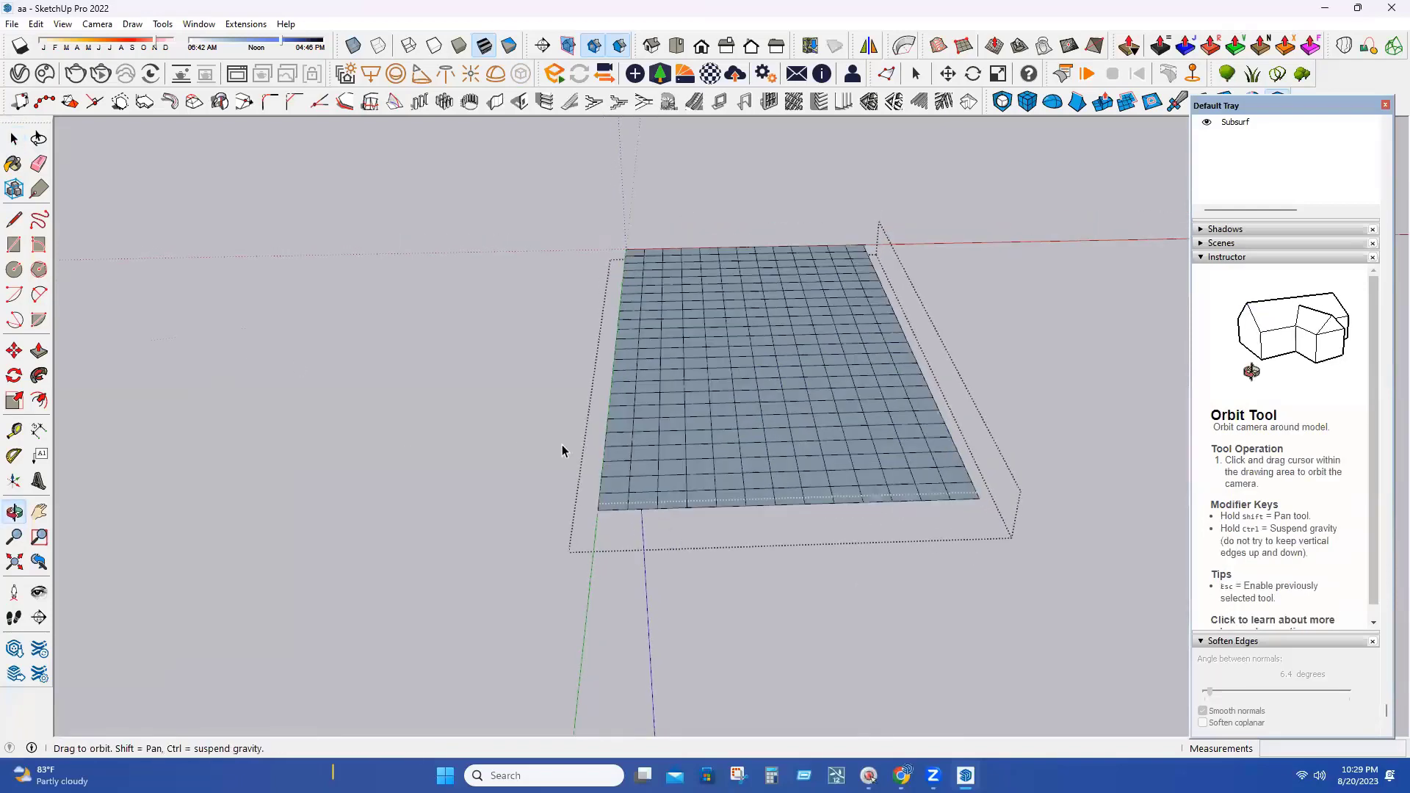
pyautogui.click(14, 351)
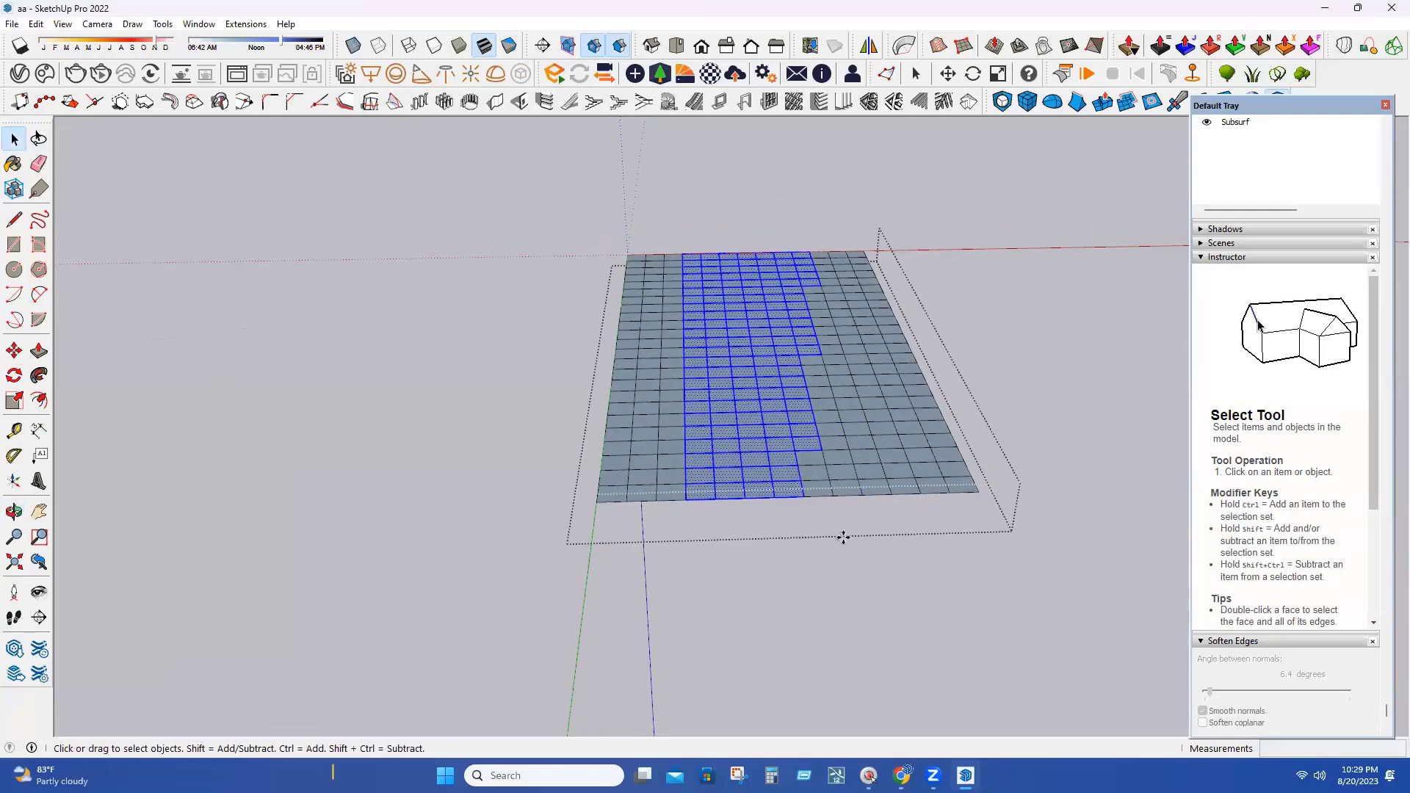
pyautogui.click(783, 495)
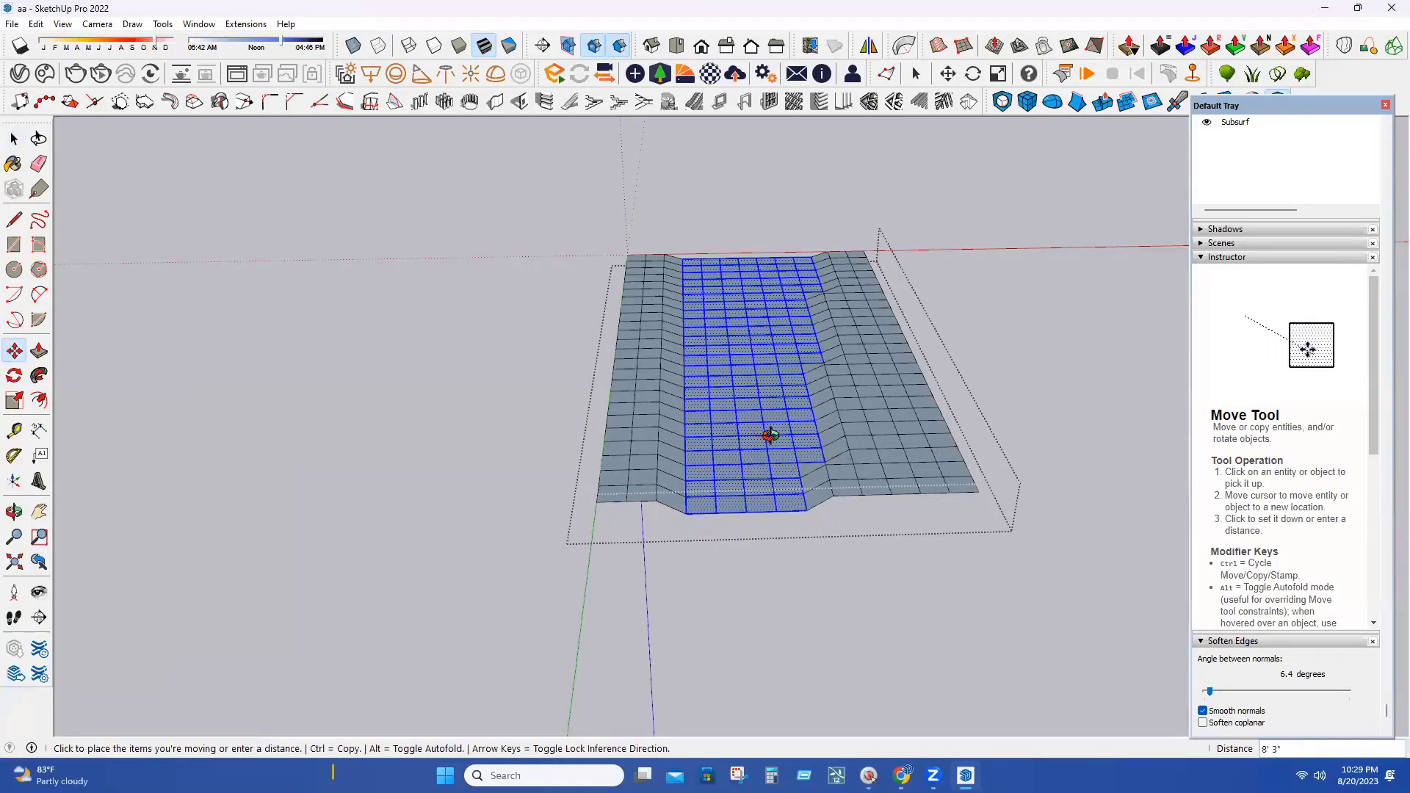
pyautogui.moveTo(774, 446); pyautogui.dragTo(639, 392, button='middle')
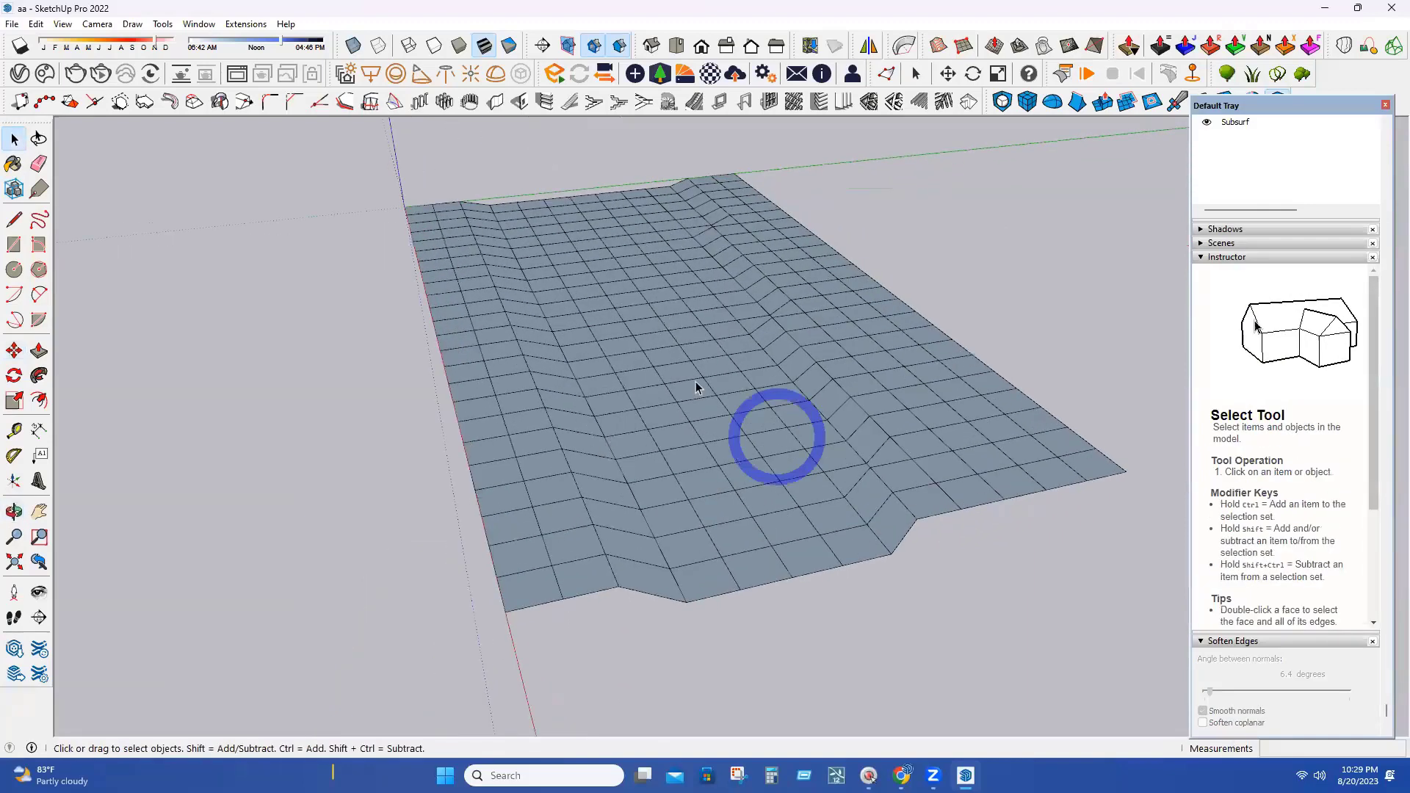
pyautogui.scroll(2, 696, 387)
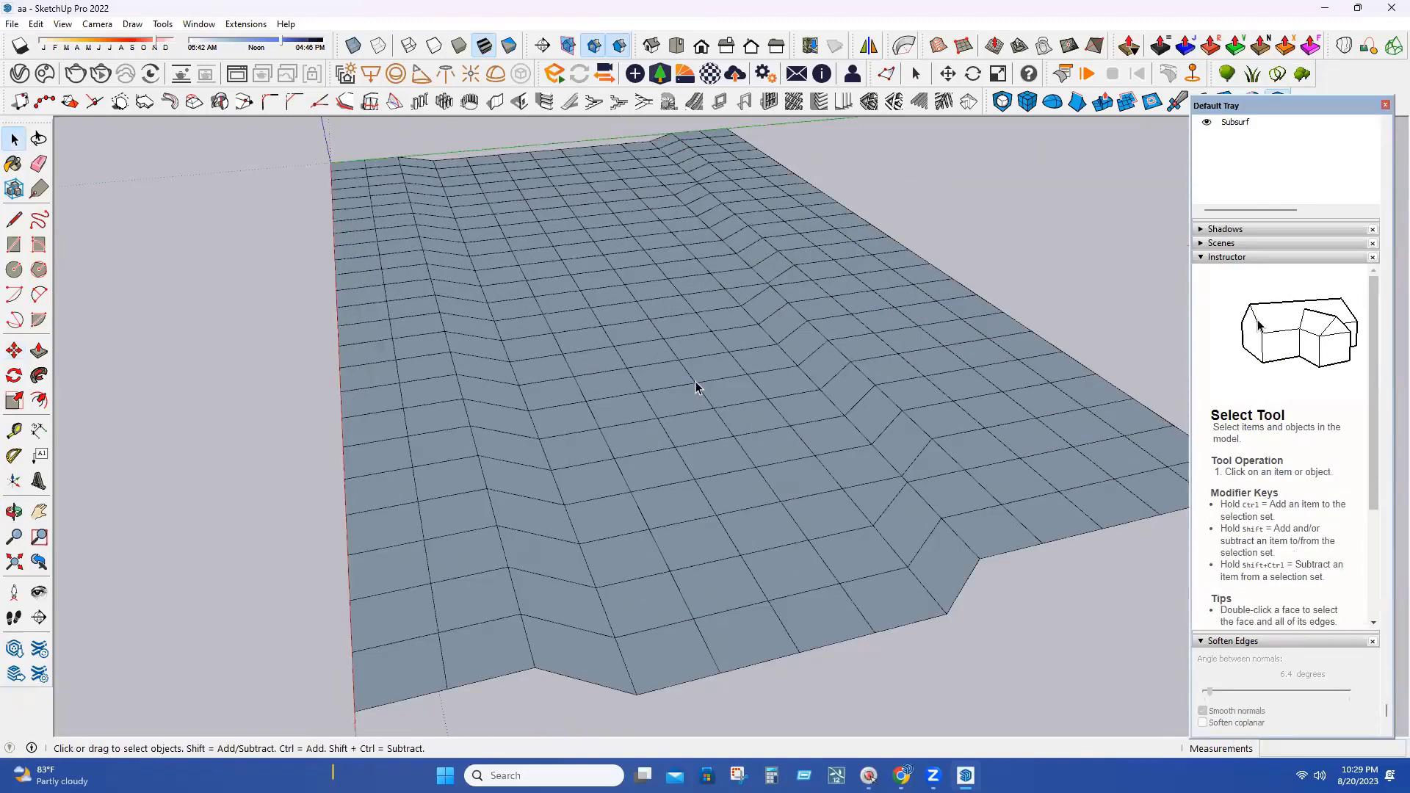
pyautogui.scroll(-2, 766, 384)
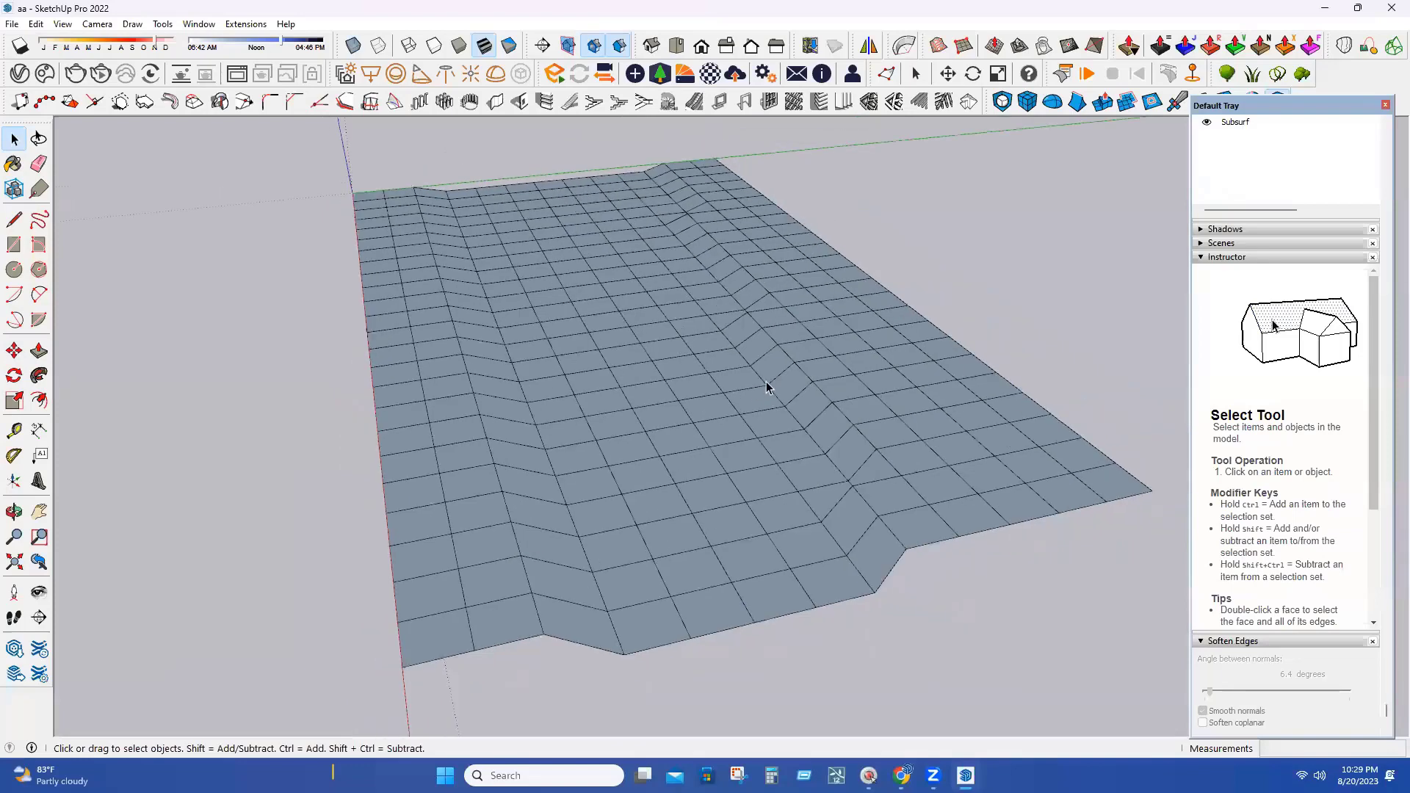
pyautogui.scroll(-1, 772, 340)
pyautogui.click(695, 381)
# Step: Using Smoove with a 30' radius, raise hills midway along the right bank and at the far end of both banks
pyautogui.doubleClick(762, 378)
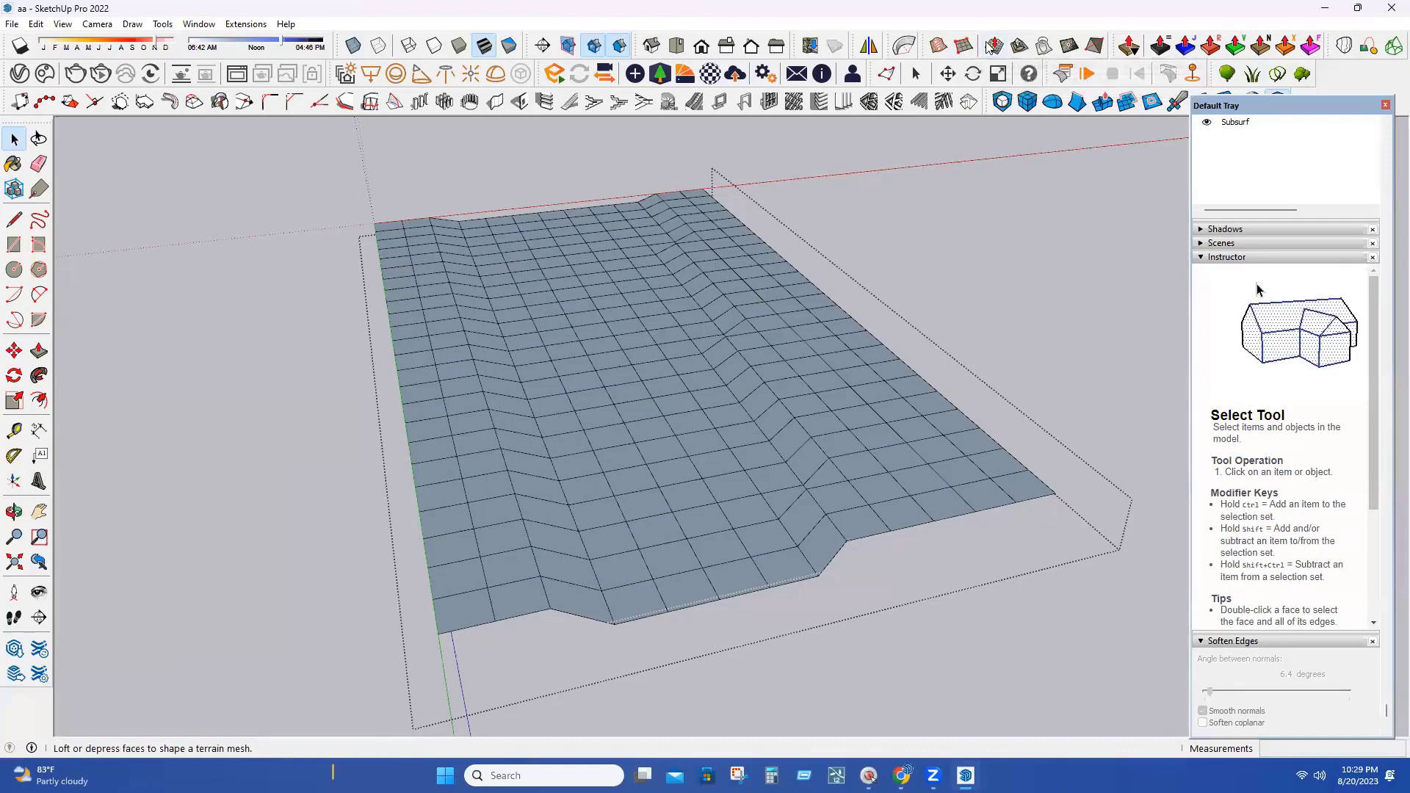
pyautogui.click(992, 47)
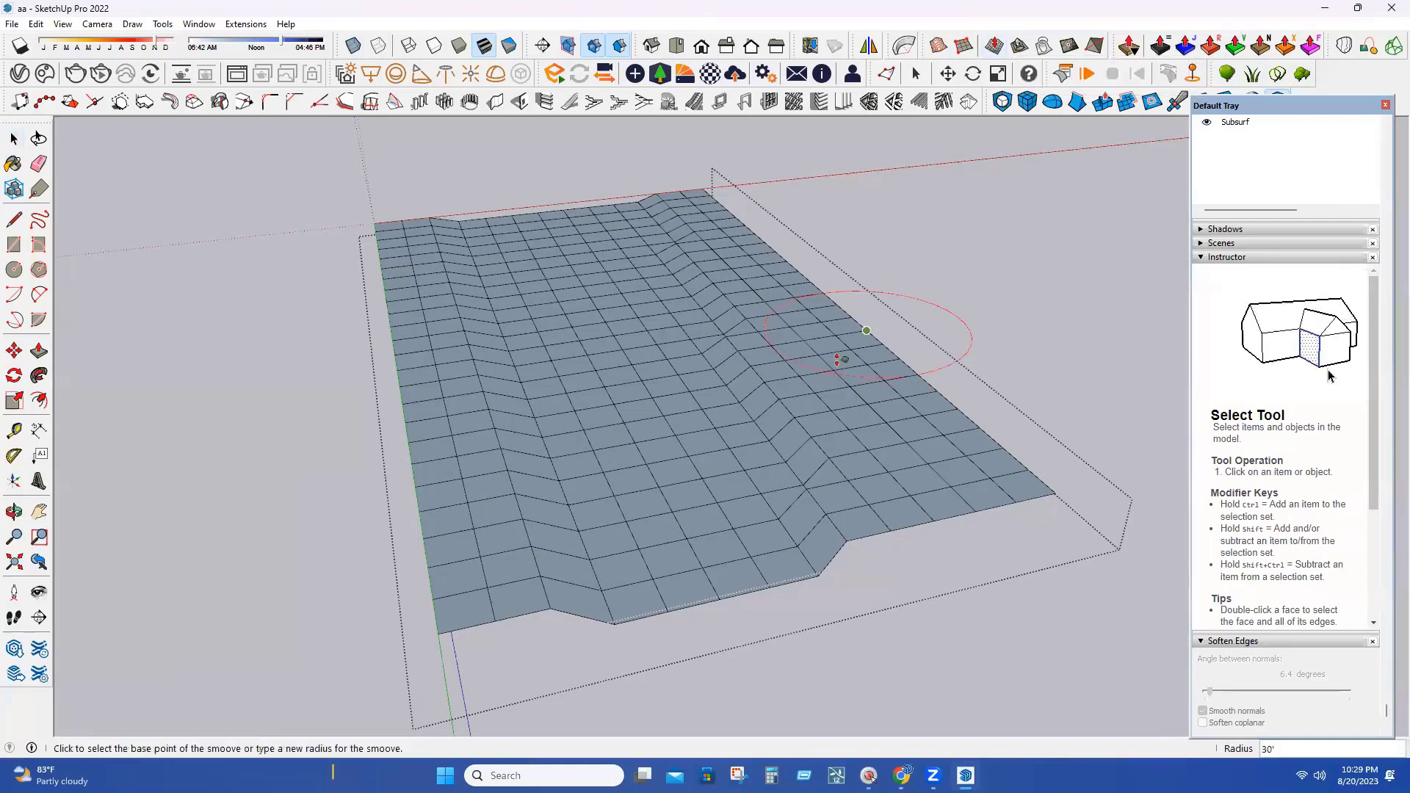
pyautogui.click(832, 350)
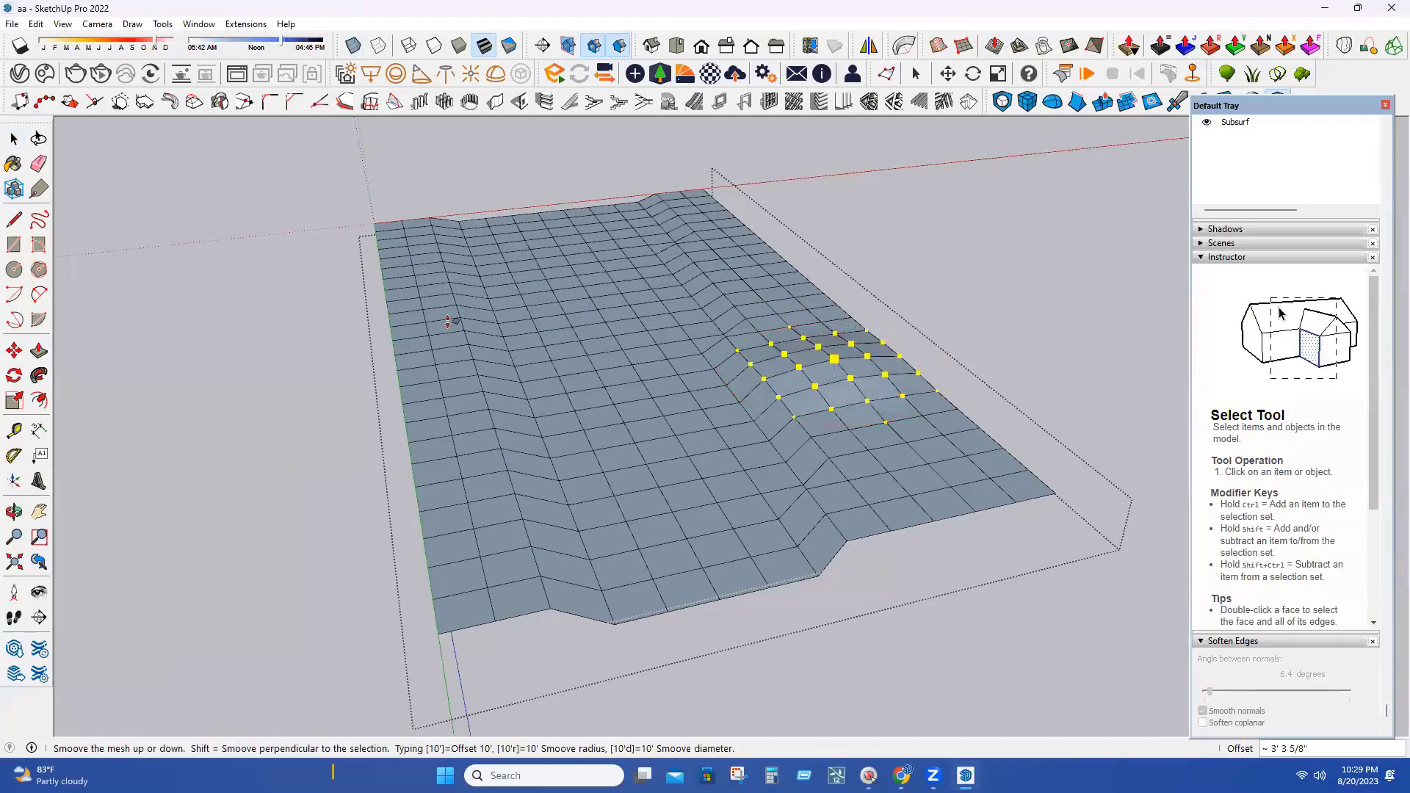
pyautogui.click(828, 332)
pyautogui.click(431, 247)
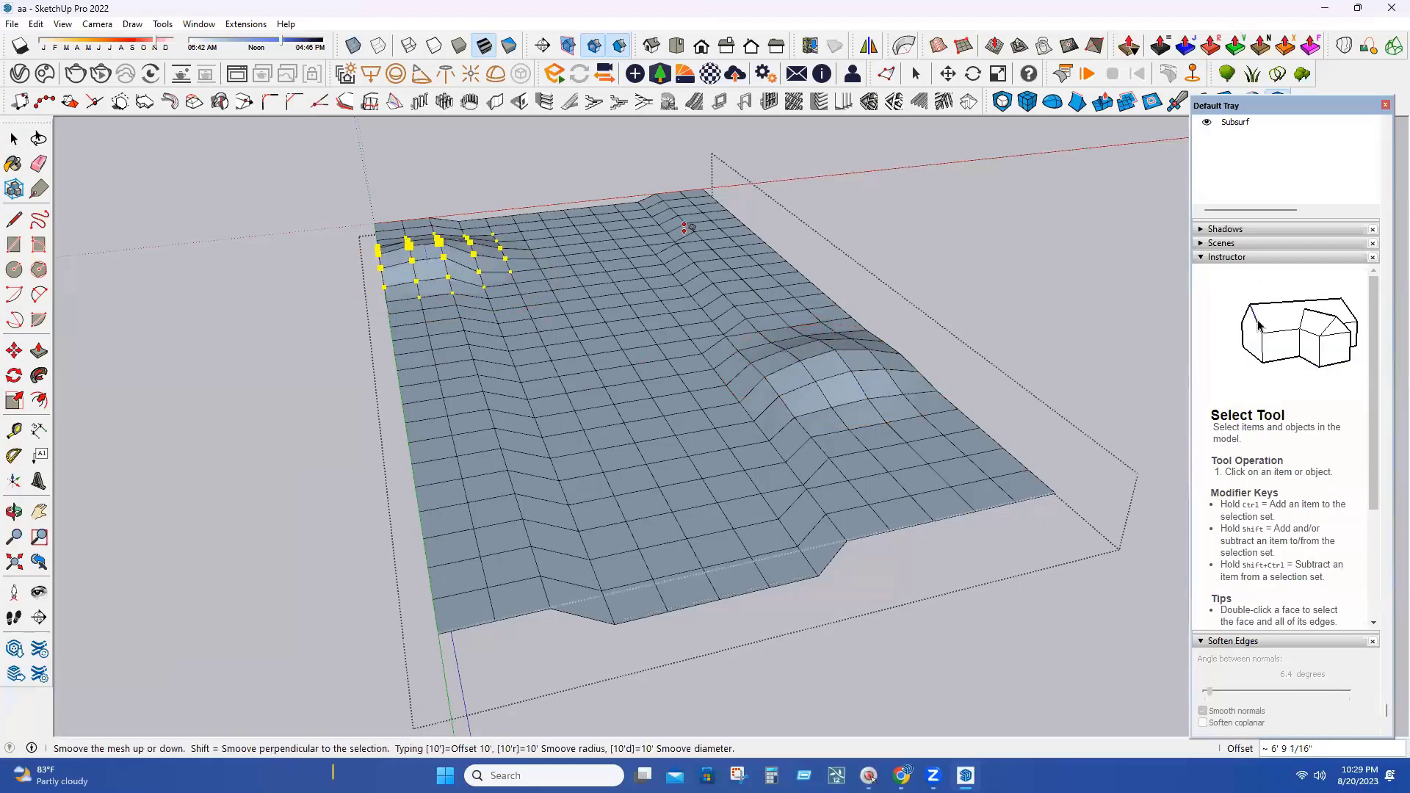
pyautogui.click(426, 234)
pyautogui.click(668, 224)
pyautogui.click(690, 200)
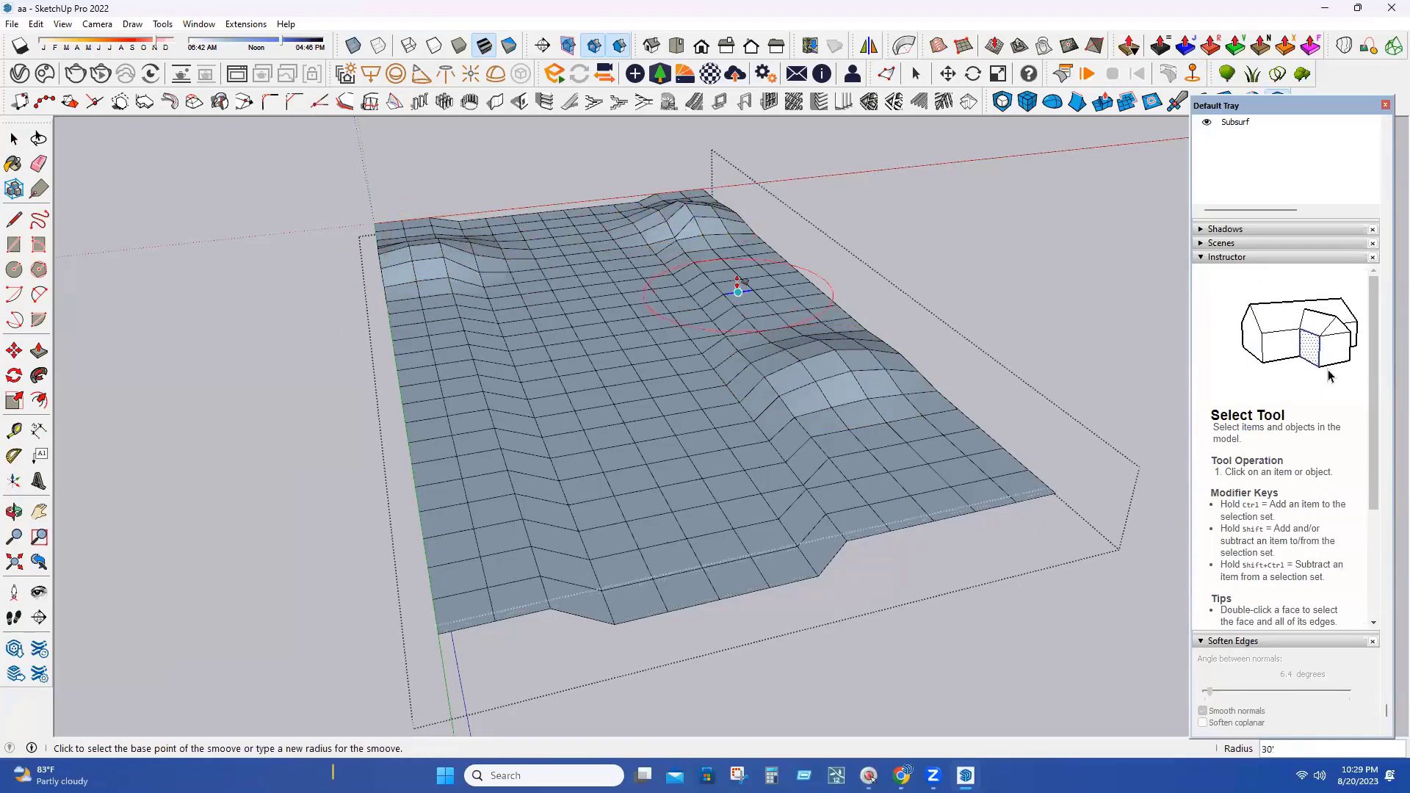
# Step: Smoove further hills at the near ends of both banks and along the left bank, and leave the terrain group
pyautogui.click(452, 530)
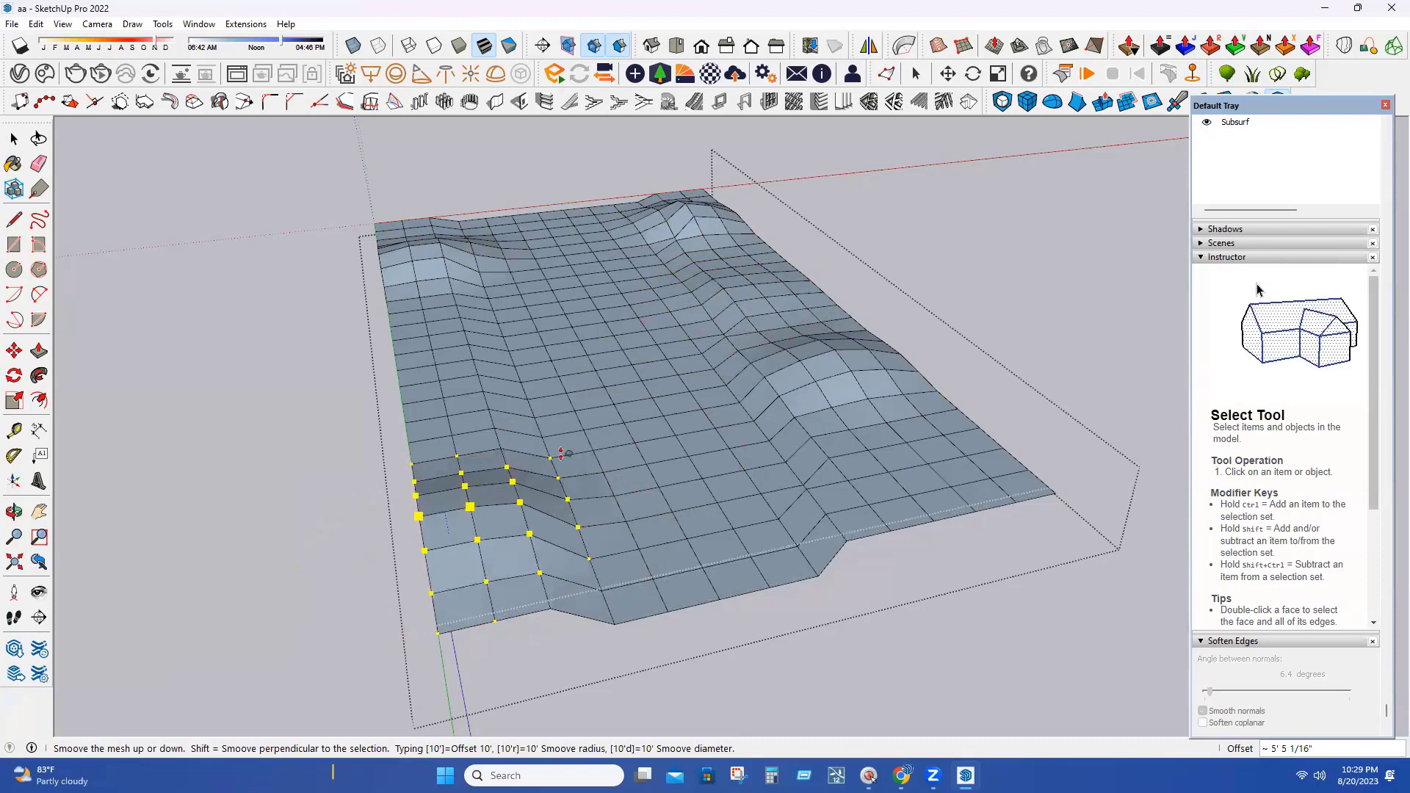
pyautogui.click(959, 444)
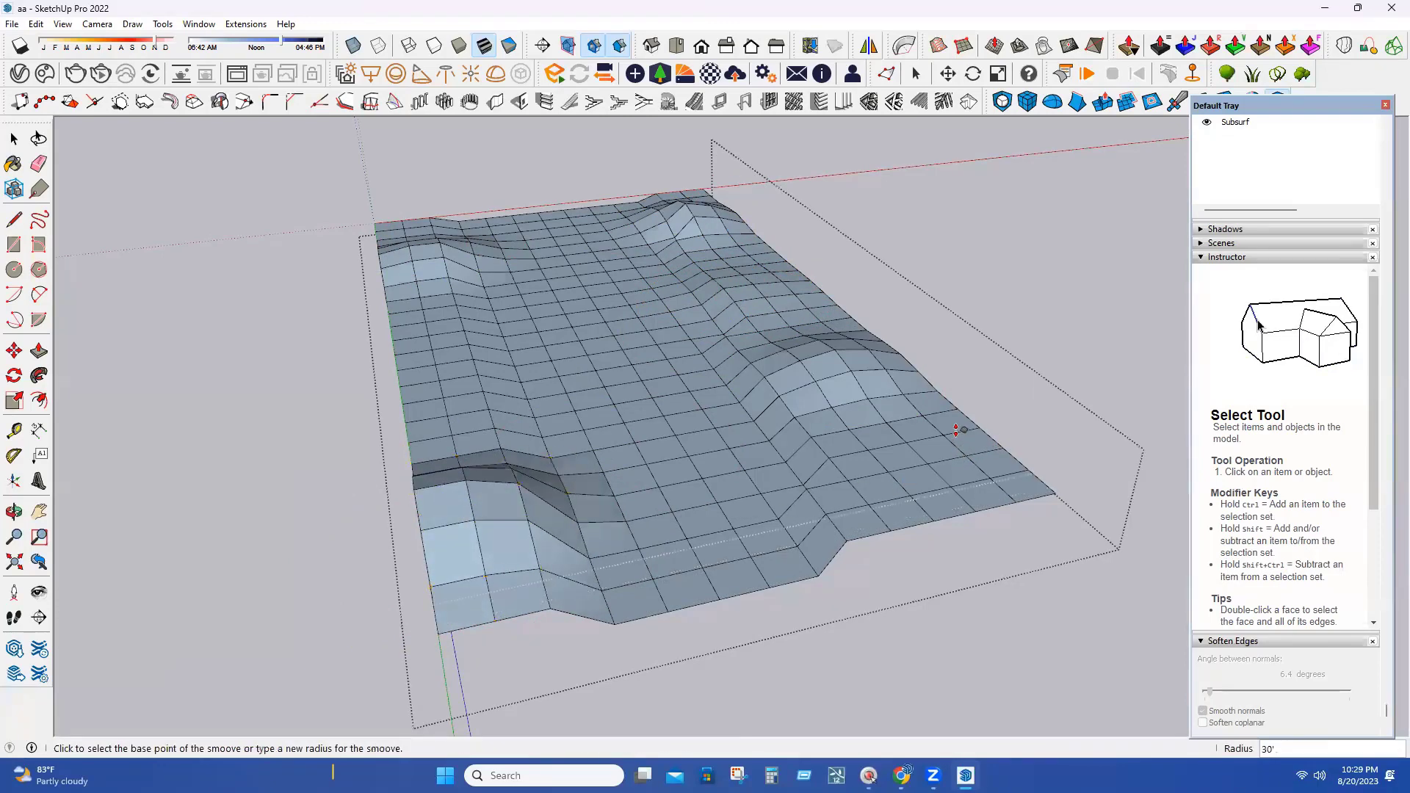
pyautogui.click(957, 435)
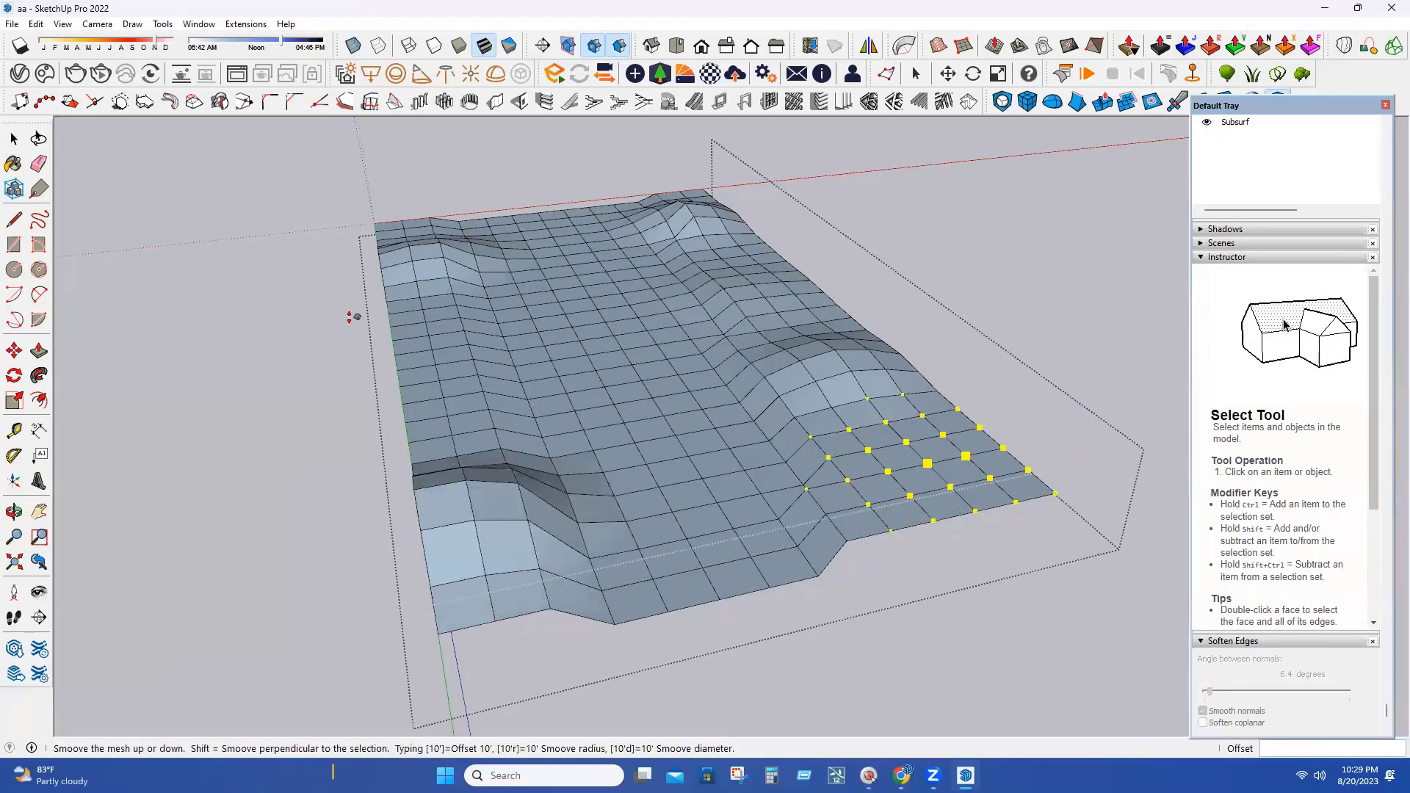
pyautogui.click(536, 465)
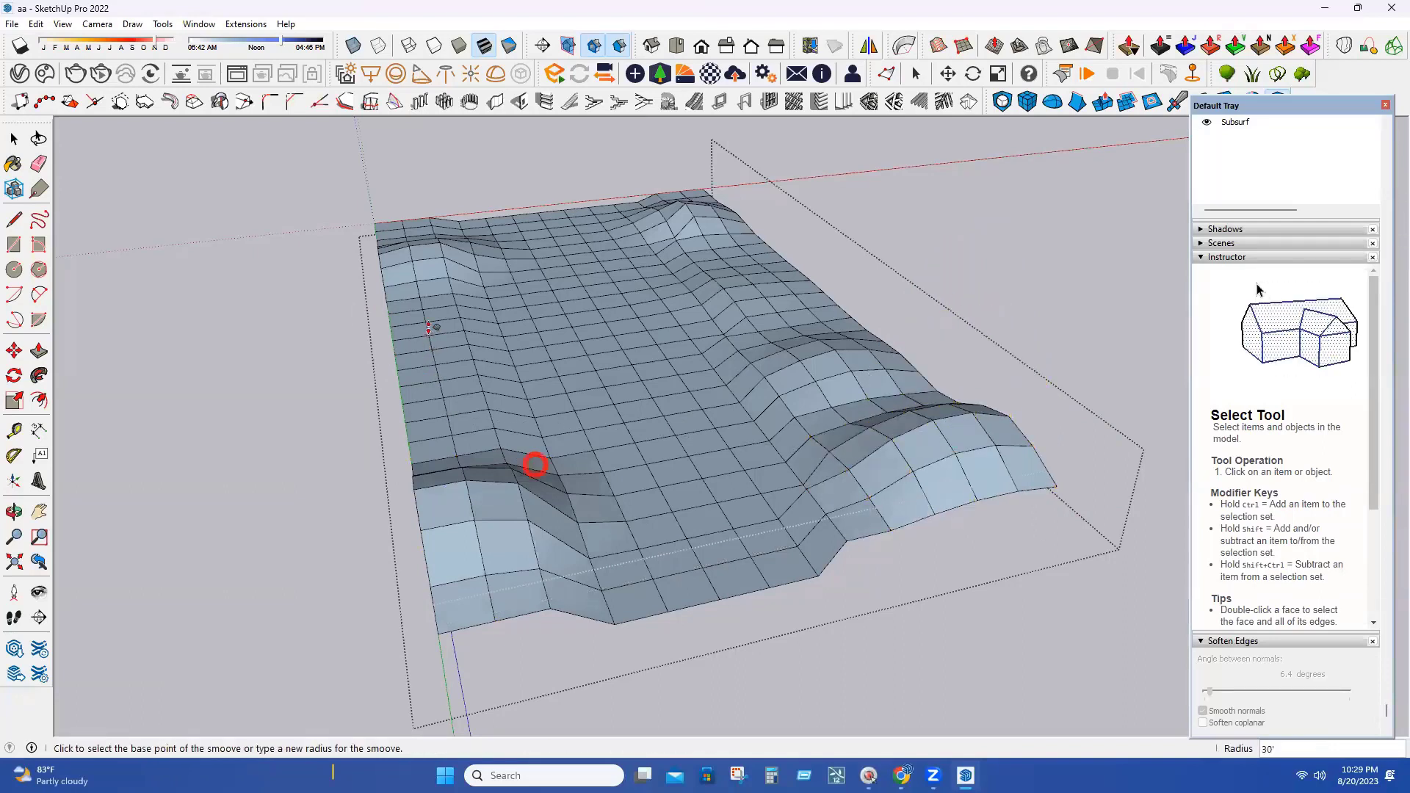
pyautogui.click(430, 329)
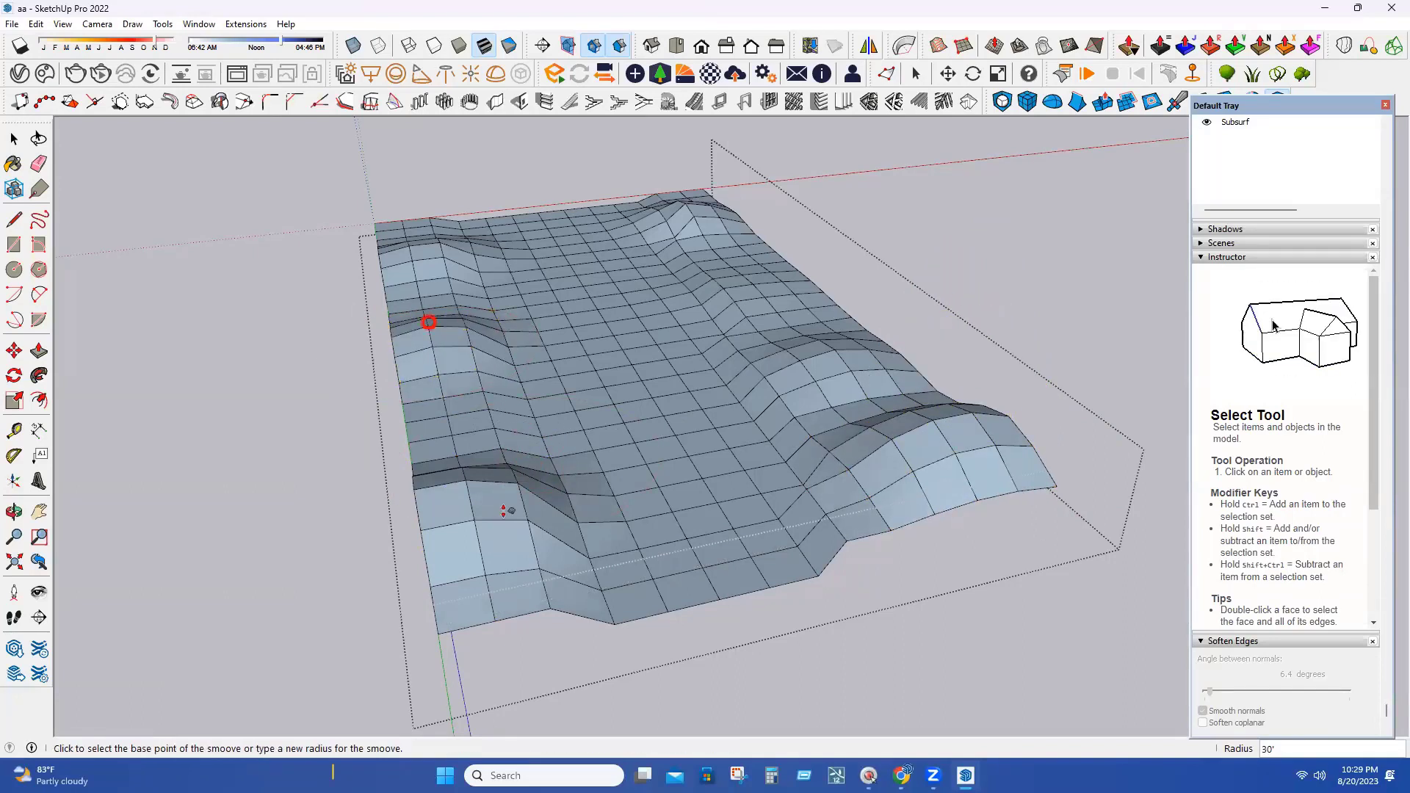
pyautogui.click(453, 436)
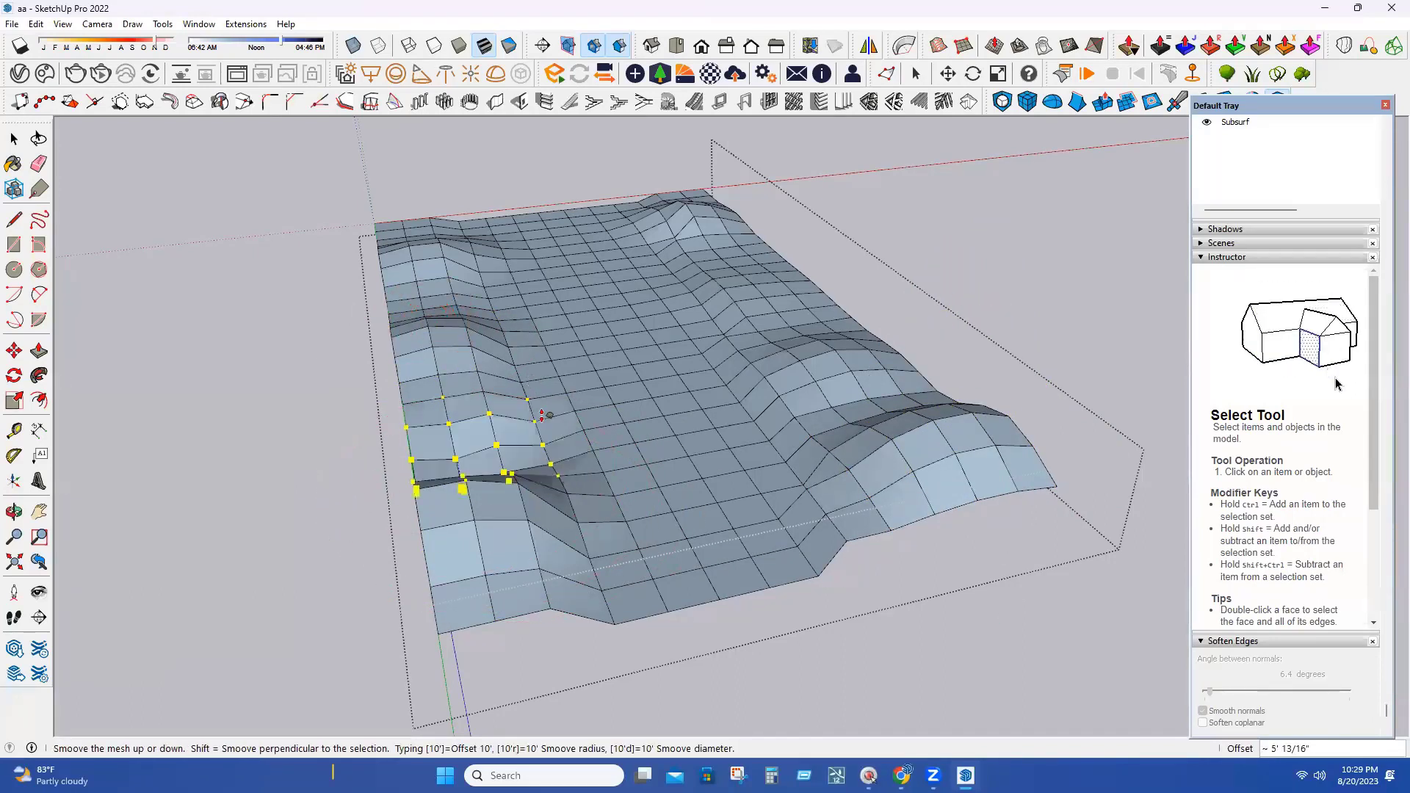
pyautogui.click(530, 380)
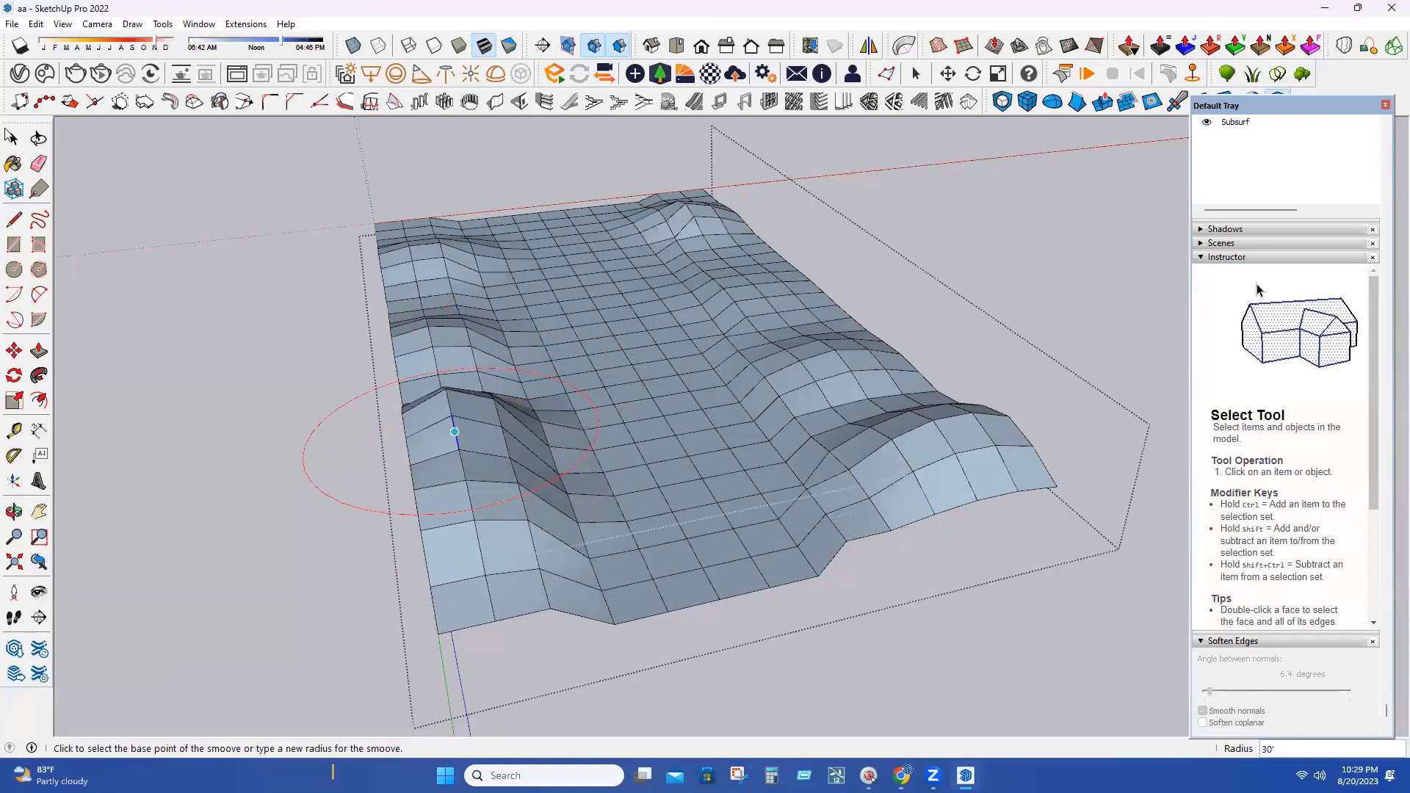
pyautogui.press('Escape')
pyautogui.press('Escape')
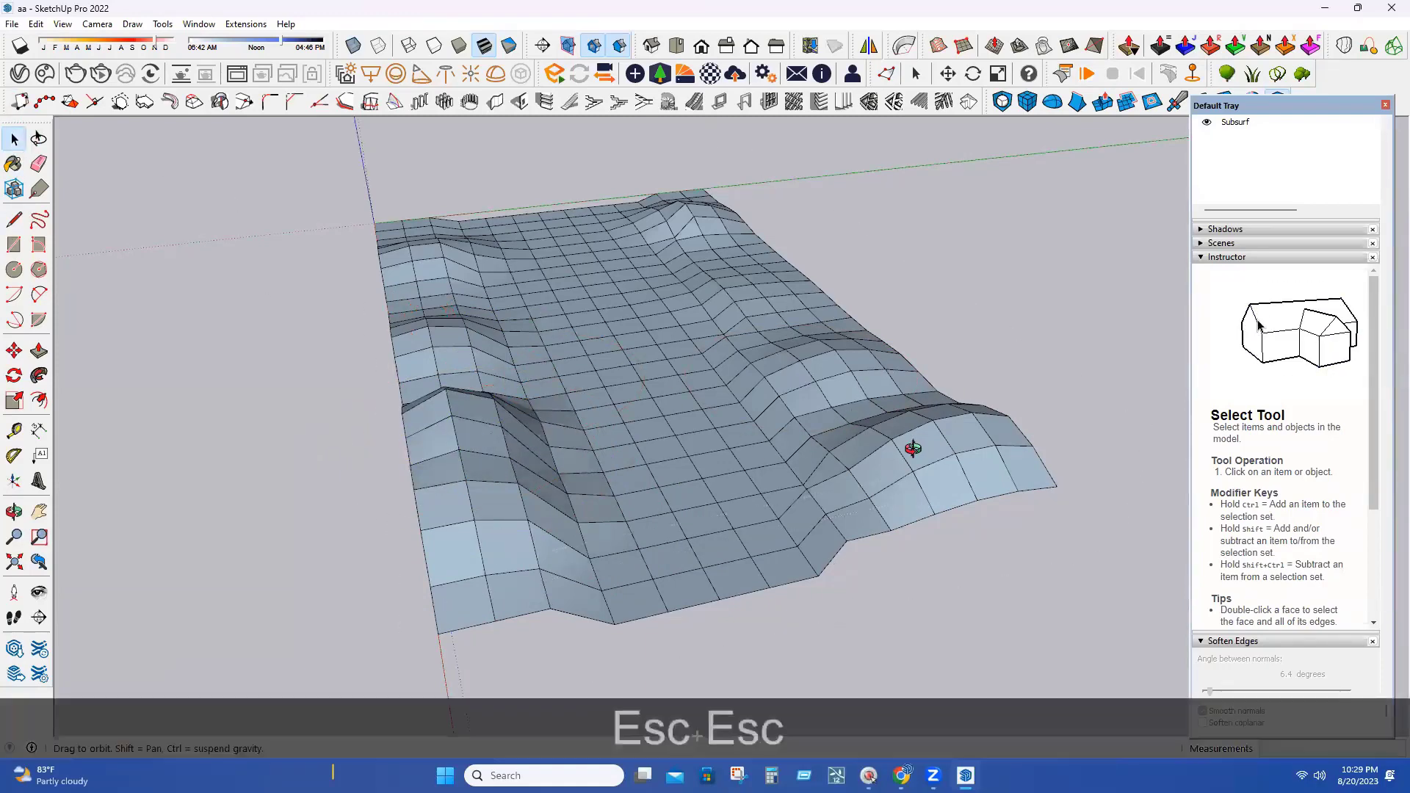
# Step: Inside the terrain group, select a continuous strip of faces two to three cells wide along the channel floor
pyautogui.moveTo(912, 447); pyautogui.dragTo(658, 466, button='middle')
pyautogui.doubleClick(627, 559)
pyautogui.click(653, 589)
pyautogui.keyDown('ctrl'); pyautogui.click(613, 598); pyautogui.keyUp('ctrl')
pyautogui.keyDown('ctrl'); pyautogui.click(655, 560); pyautogui.keyUp('ctrl')
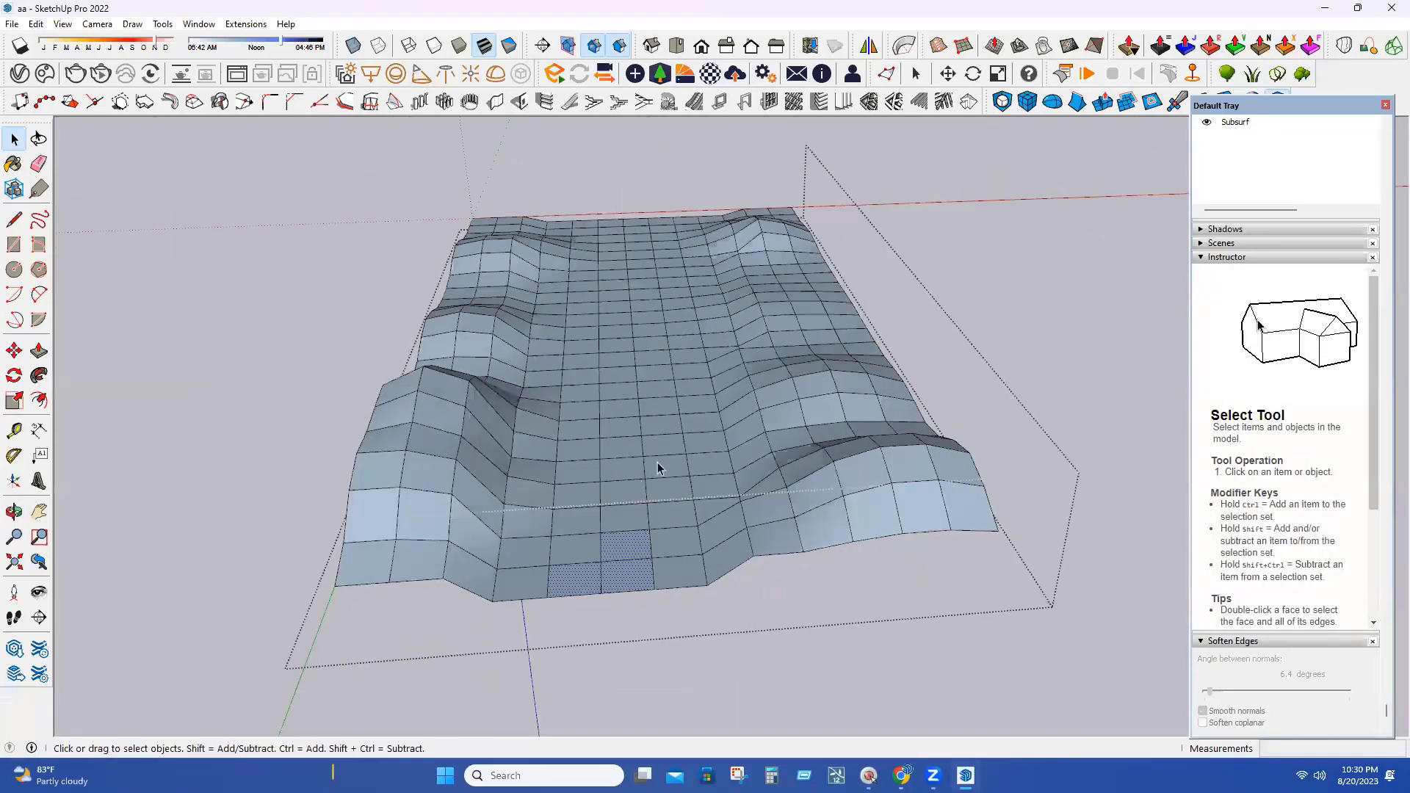
pyautogui.moveTo(676, 513); pyautogui.dragTo(654, 453, button='middle')
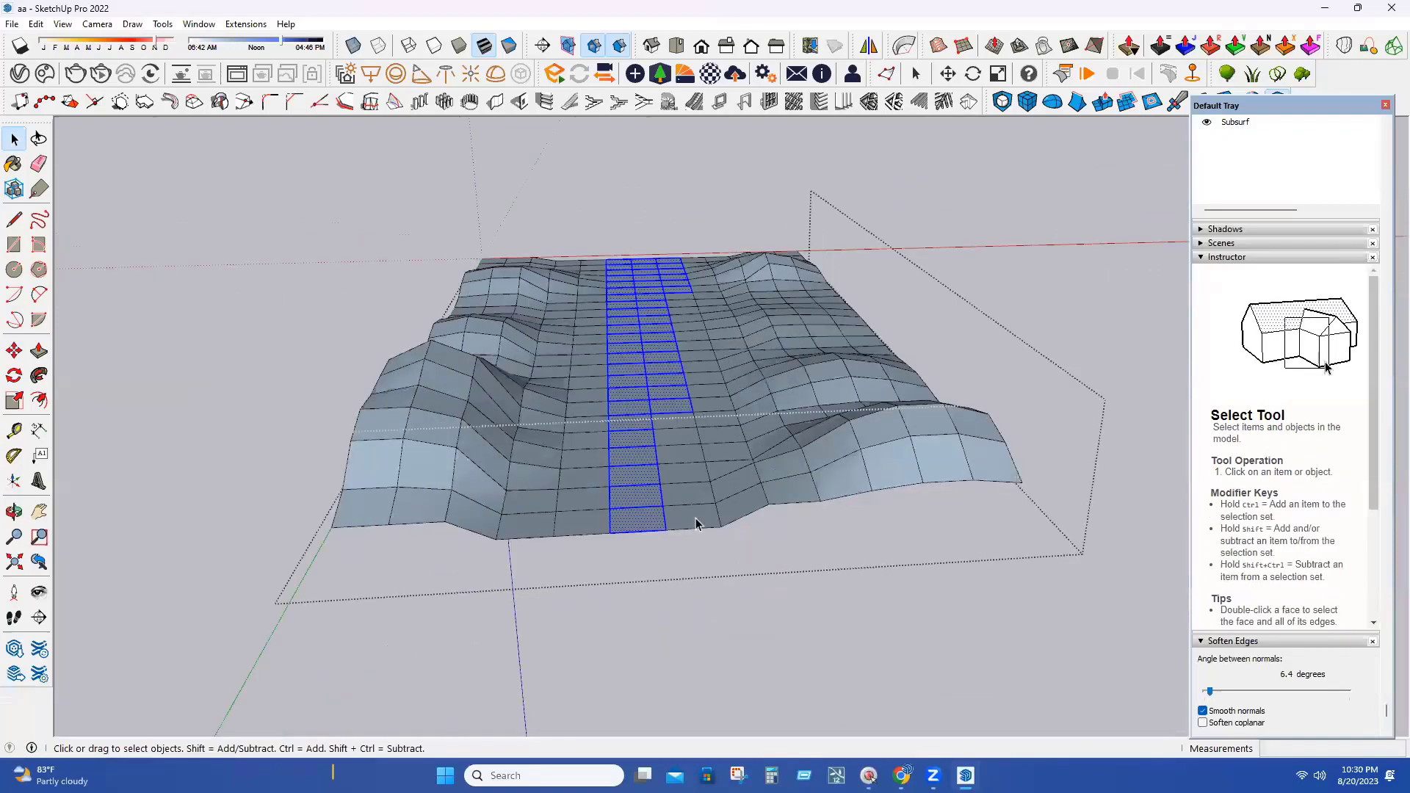
pyautogui.scroll(2, 673, 412)
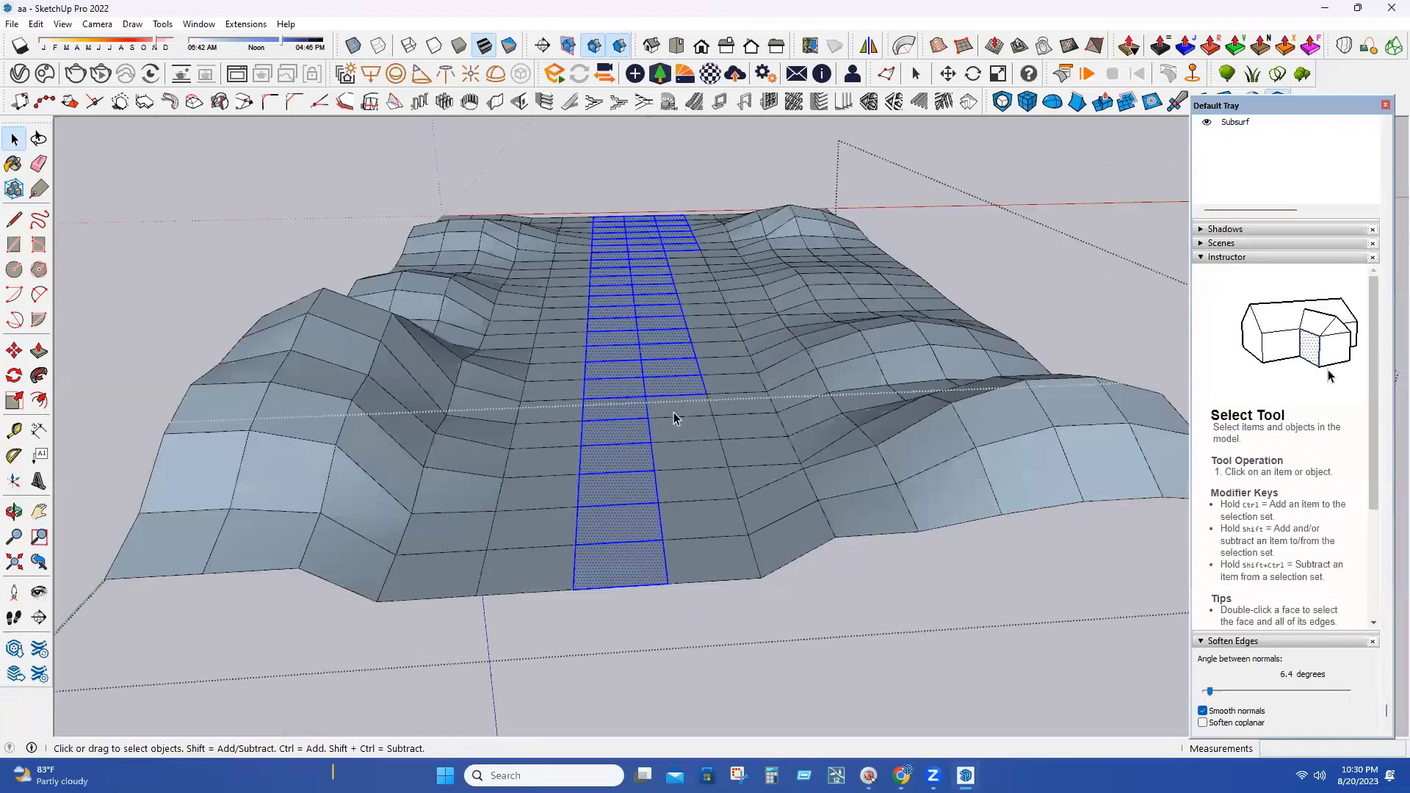
pyautogui.scroll(-3, 673, 441)
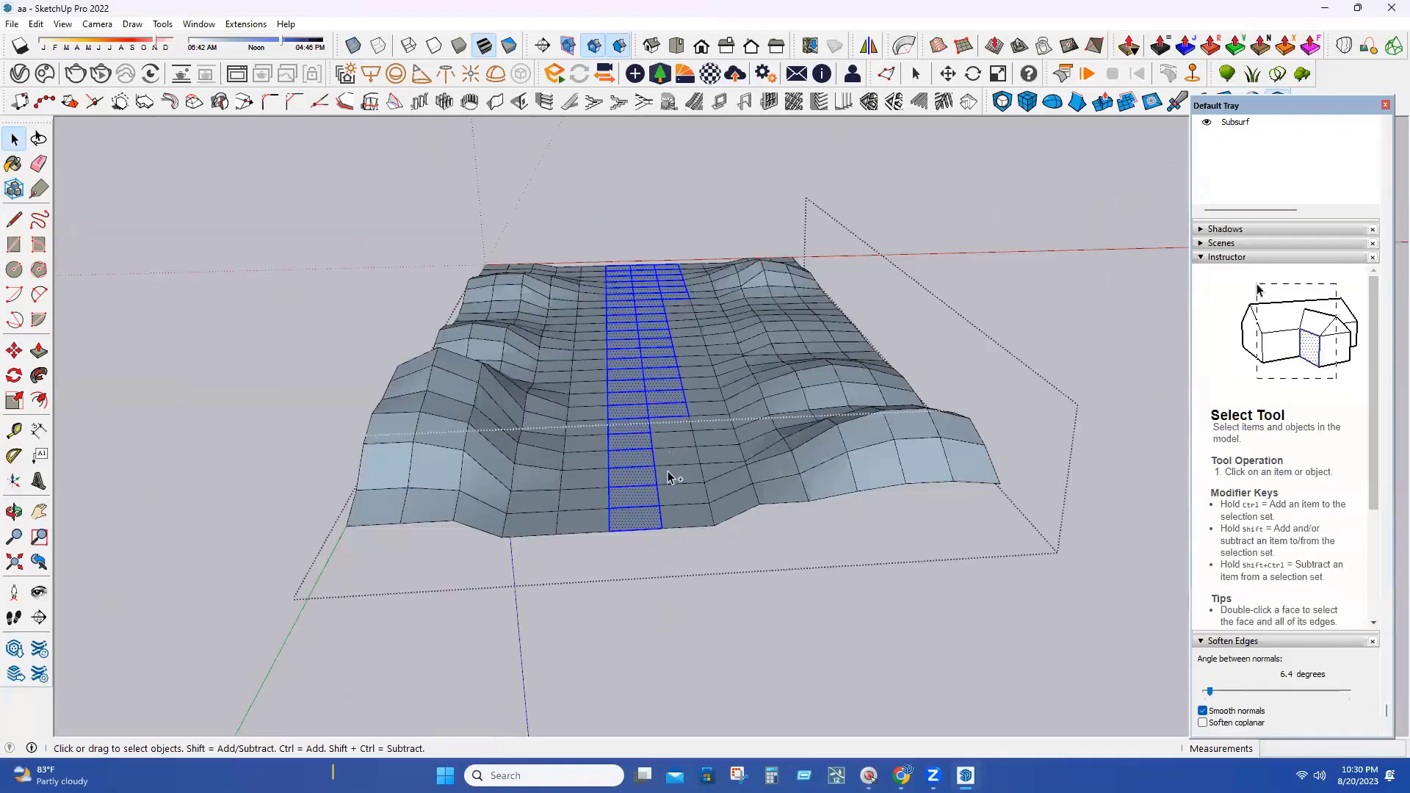
pyautogui.press('ctrl')
pyautogui.keyDown('ctrl'); pyautogui.click(671, 514); pyautogui.keyUp('ctrl')
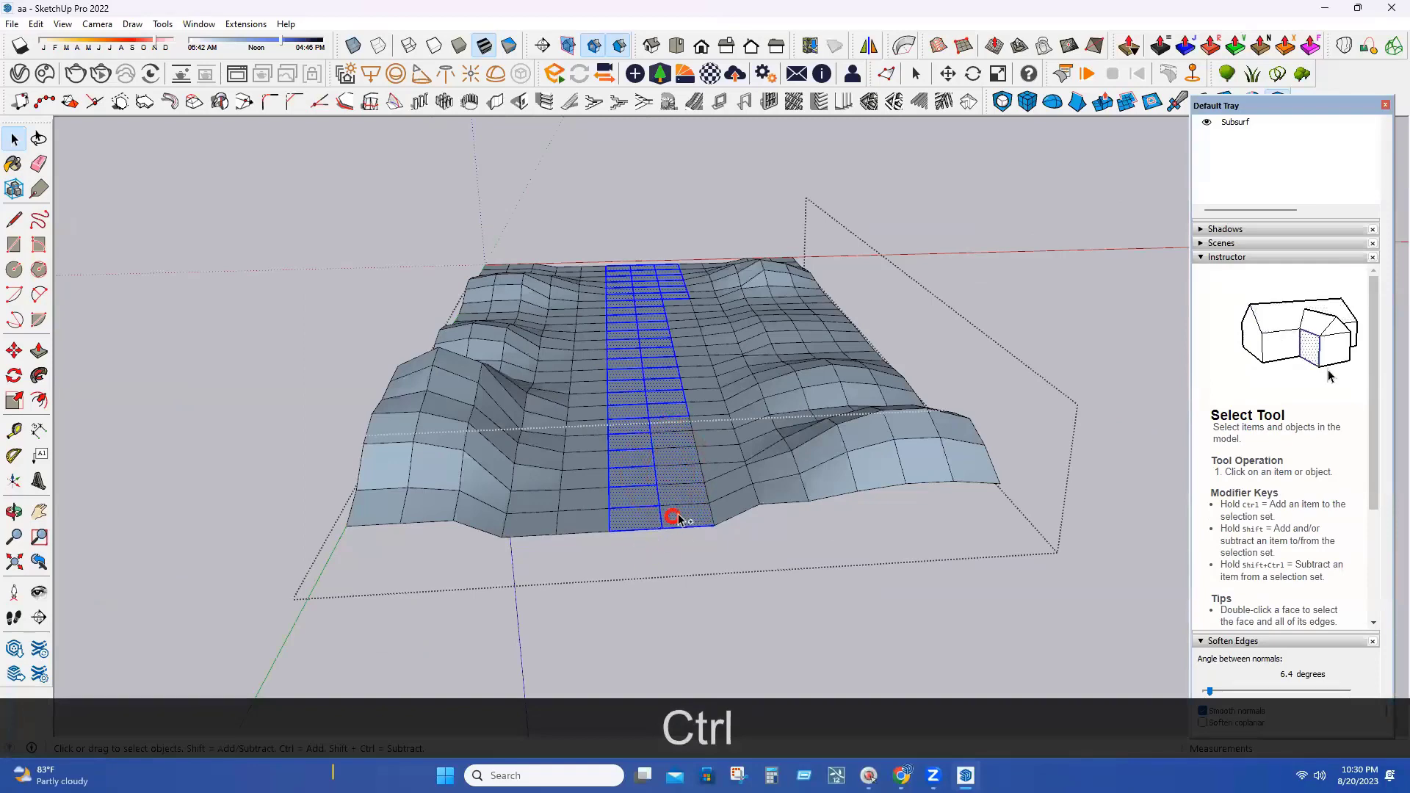
pyautogui.scroll(2, 659, 359)
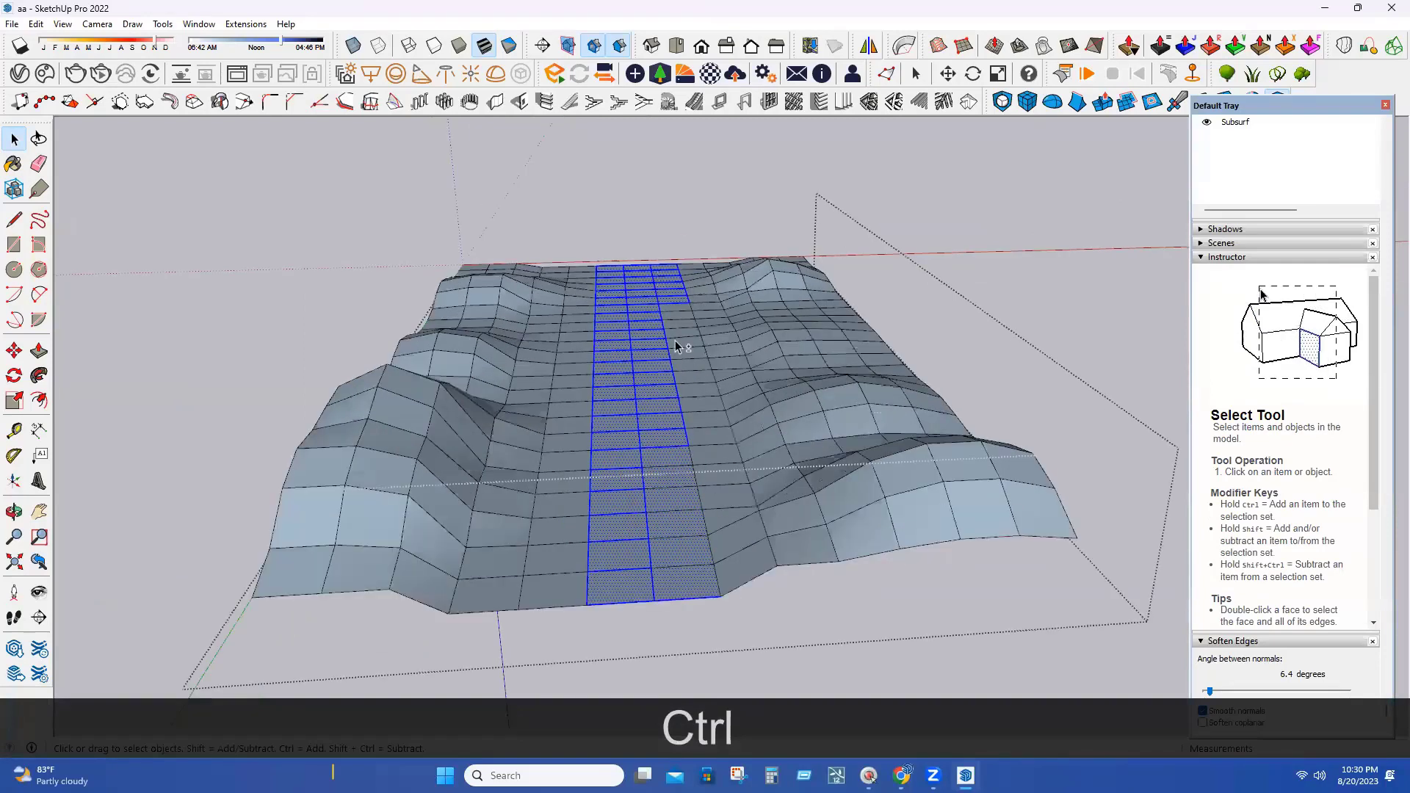
pyautogui.scroll(2, 676, 345)
pyautogui.scroll(1, 668, 287)
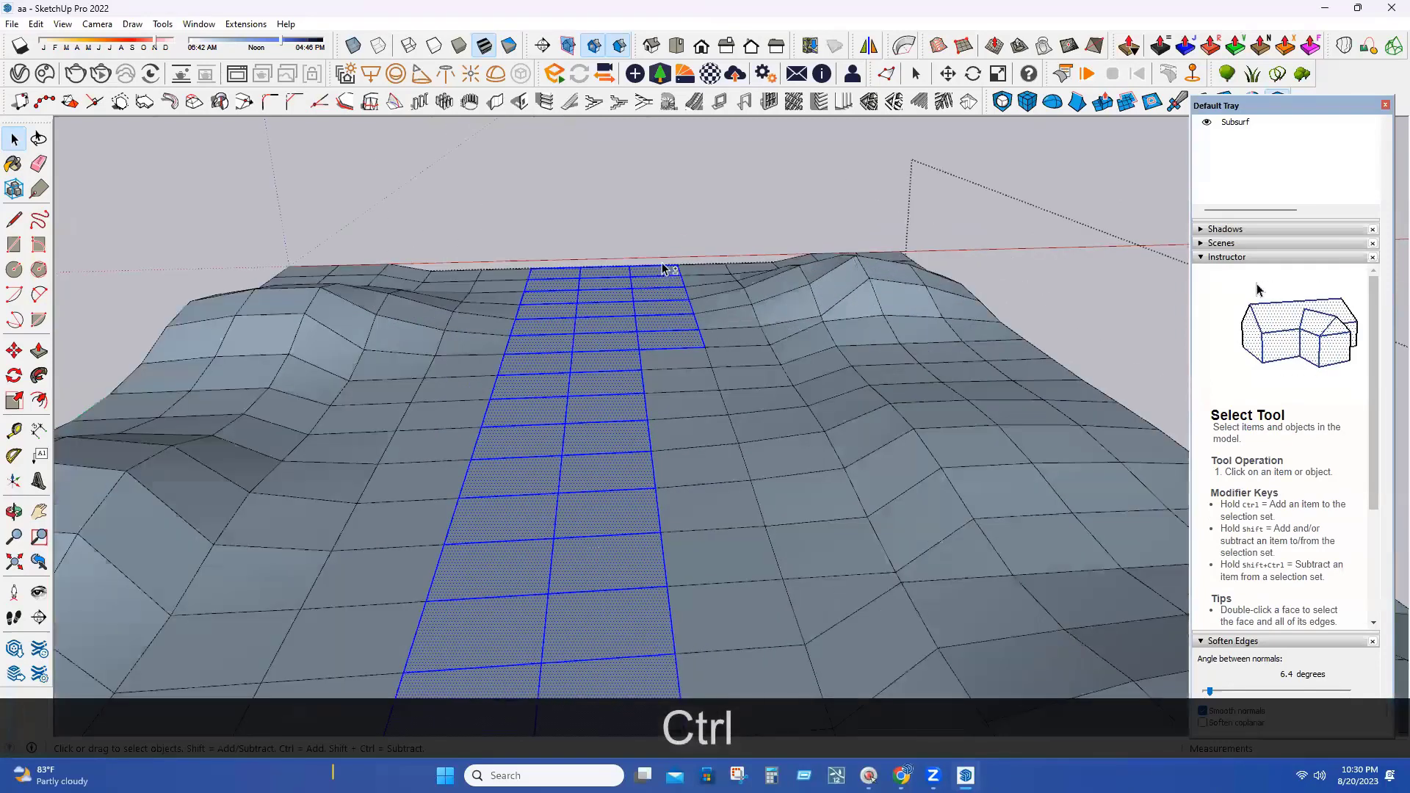
pyautogui.scroll(1, 662, 263)
pyautogui.keyDown('shift'); pyautogui.click(674, 341); pyautogui.keyUp('shift')
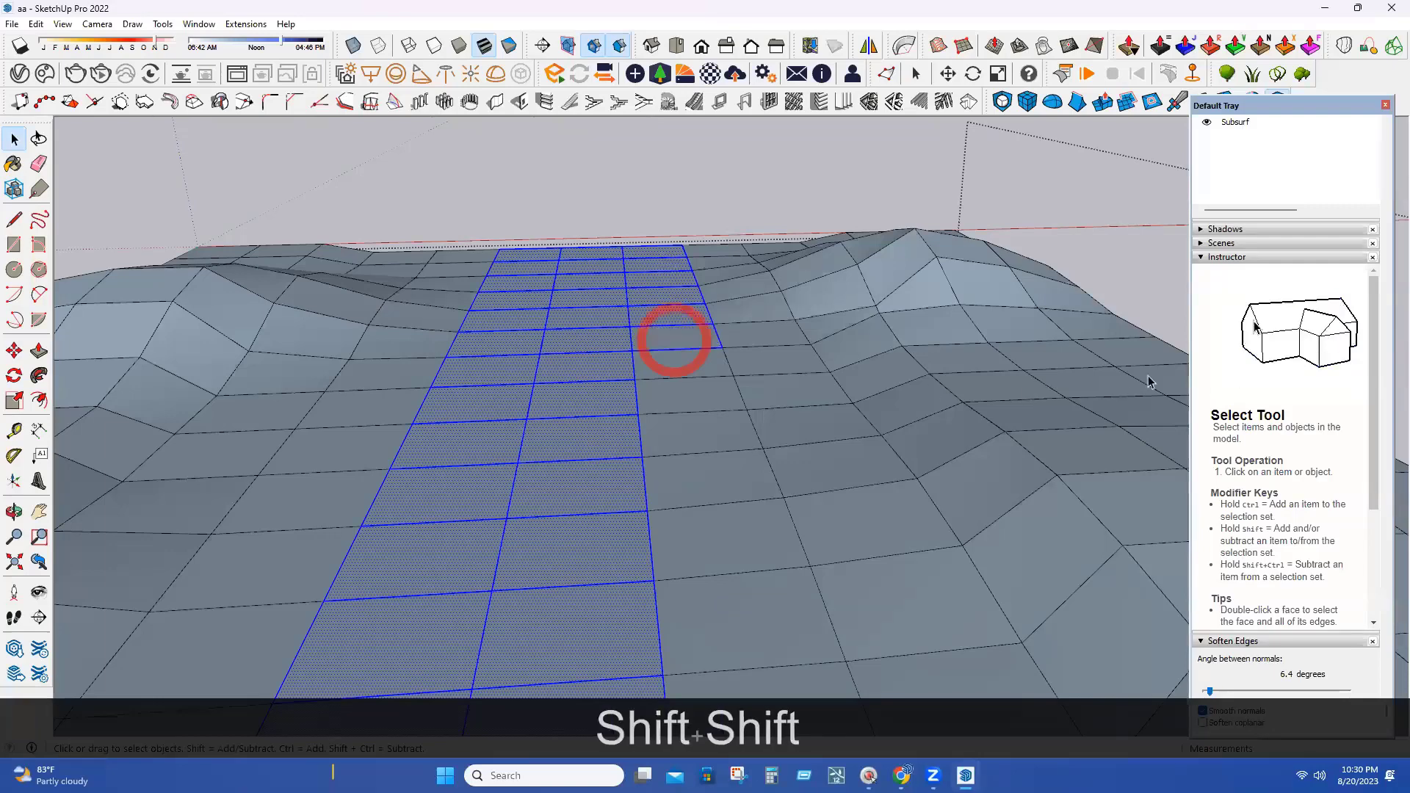
pyautogui.scroll(-2, 677, 293)
pyautogui.scroll(-3, 873, 339)
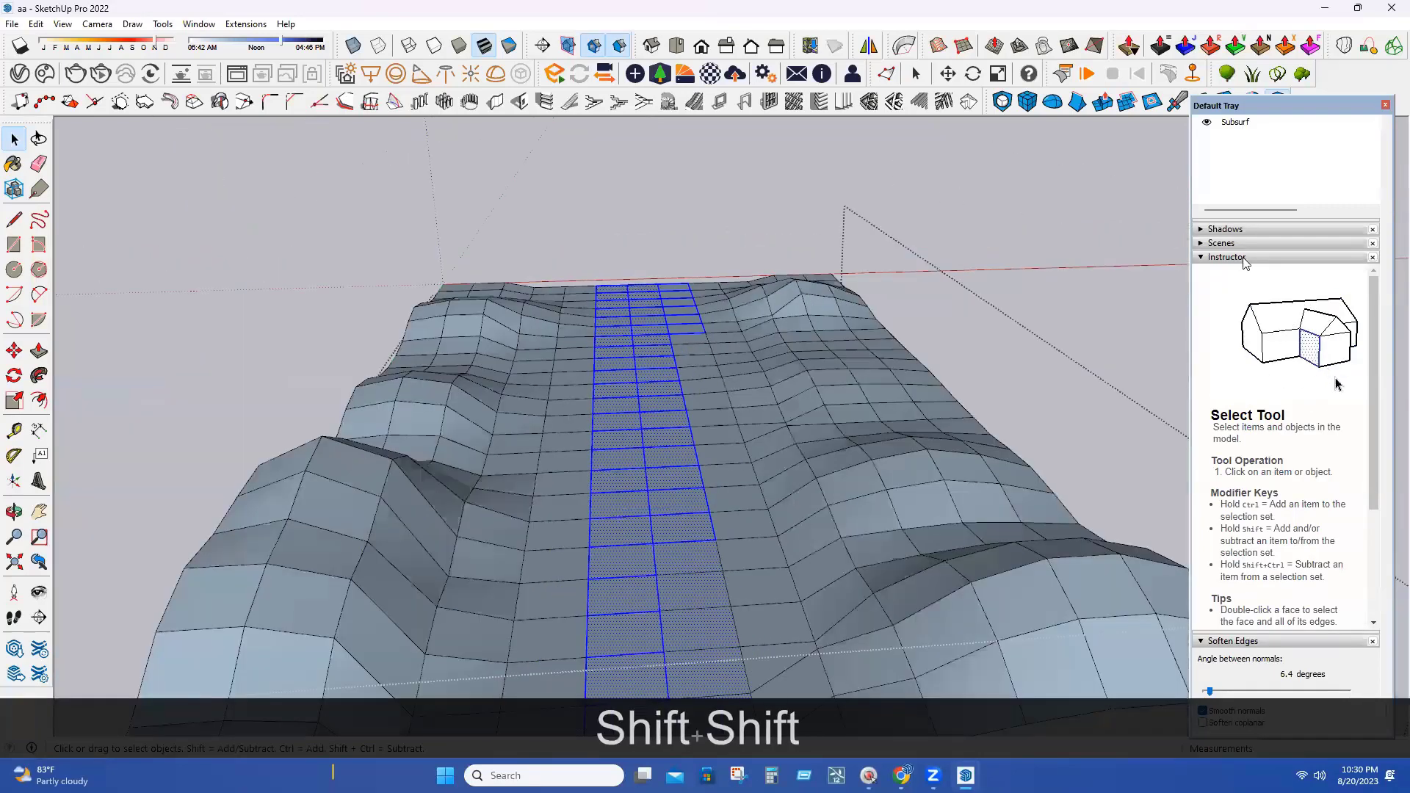
pyautogui.scroll(8, 1221, 268)
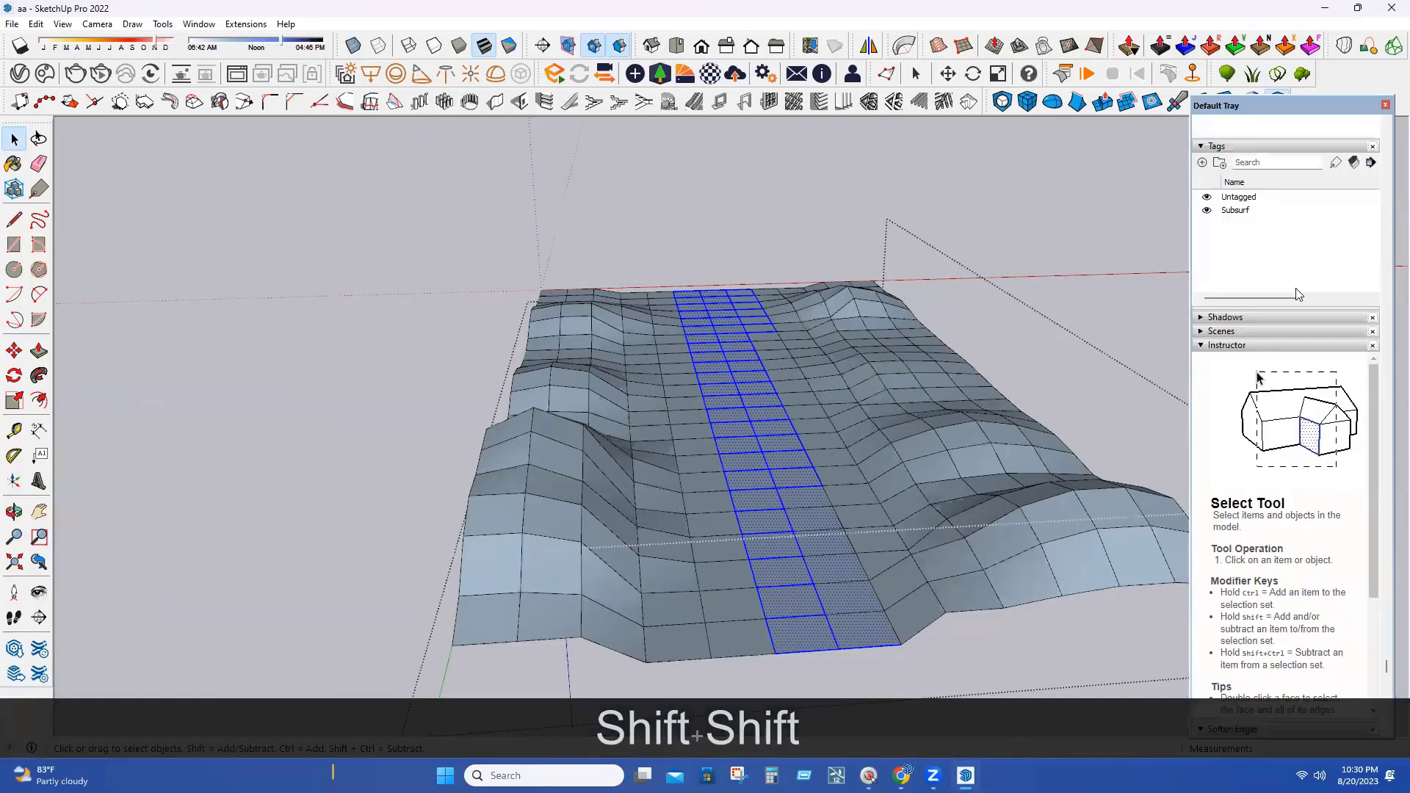
pyautogui.scroll(2, 1324, 355)
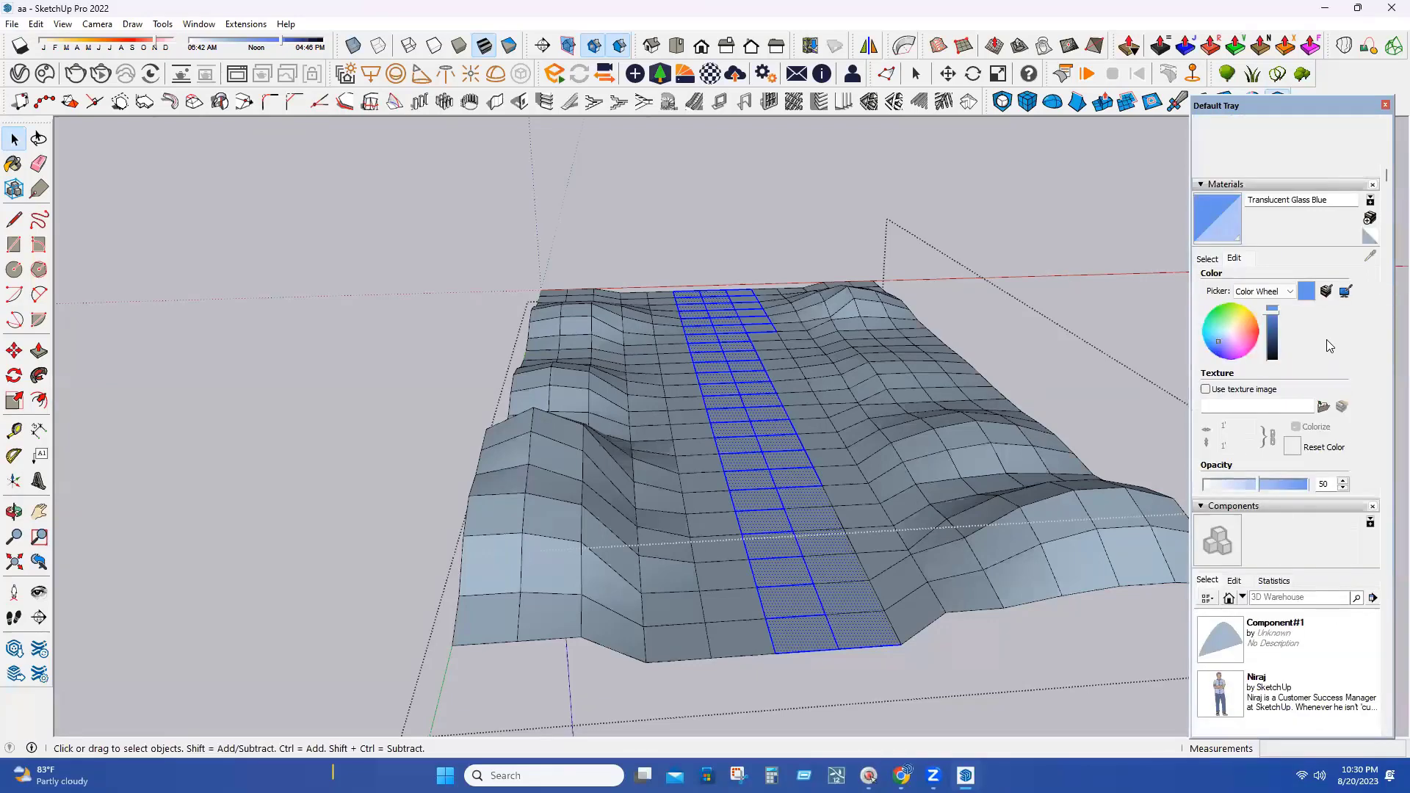
pyautogui.click(1207, 257)
pyautogui.click(1303, 278)
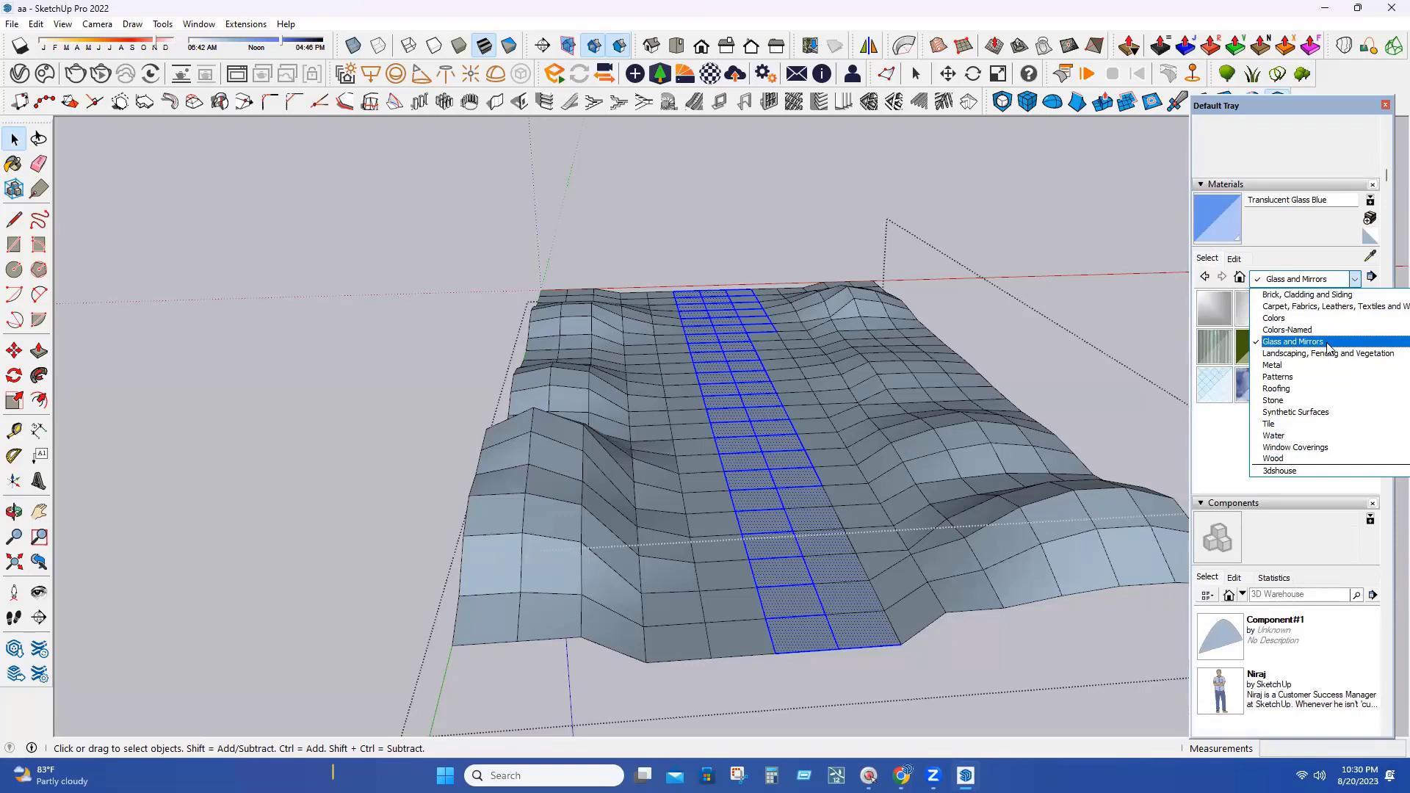
pyautogui.click(1069, 332)
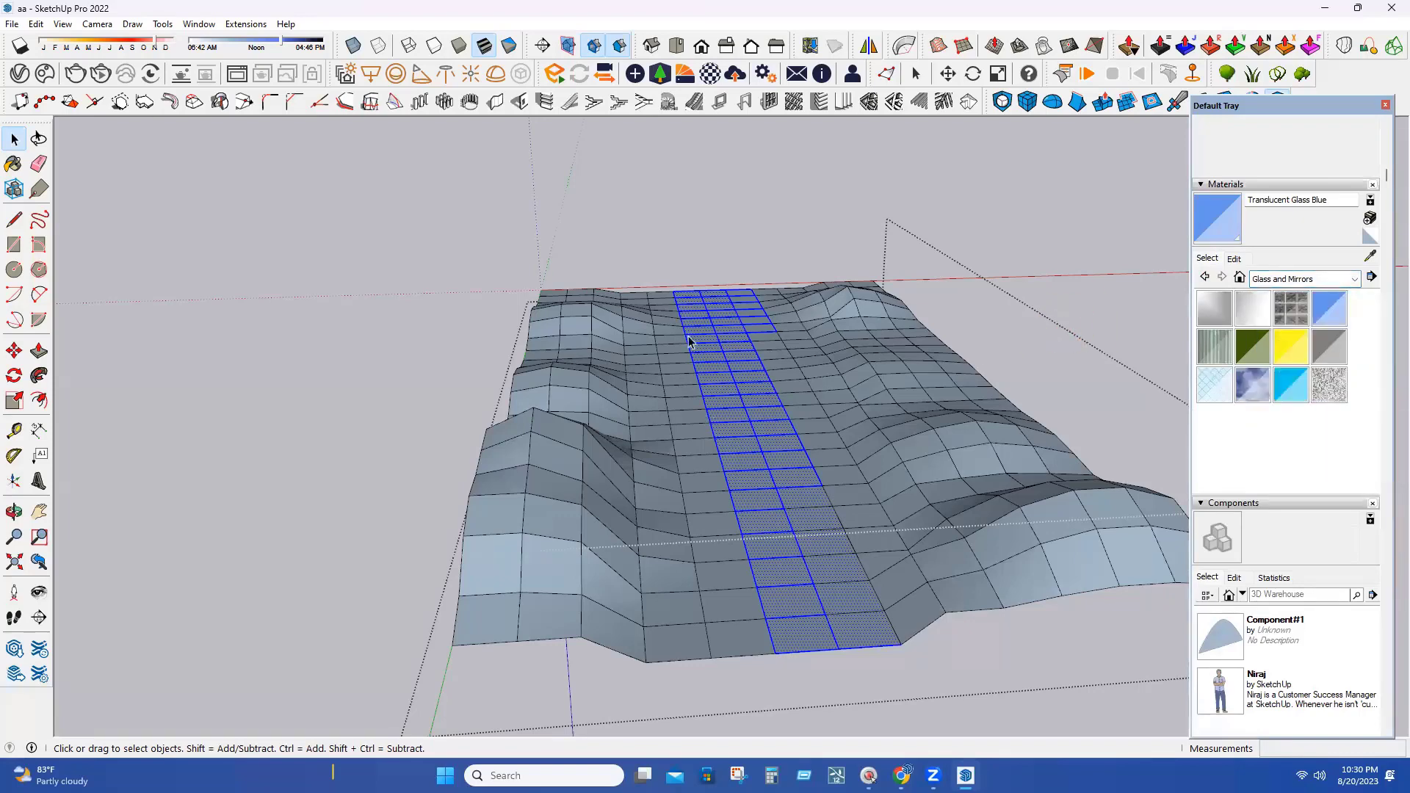
pyautogui.click(809, 186)
# Step: Soften the terrain group's edges with an angle between normals of about 50 degrees, including Smooth normals and Soften coplanar
pyautogui.scroll(-3, 338, 501)
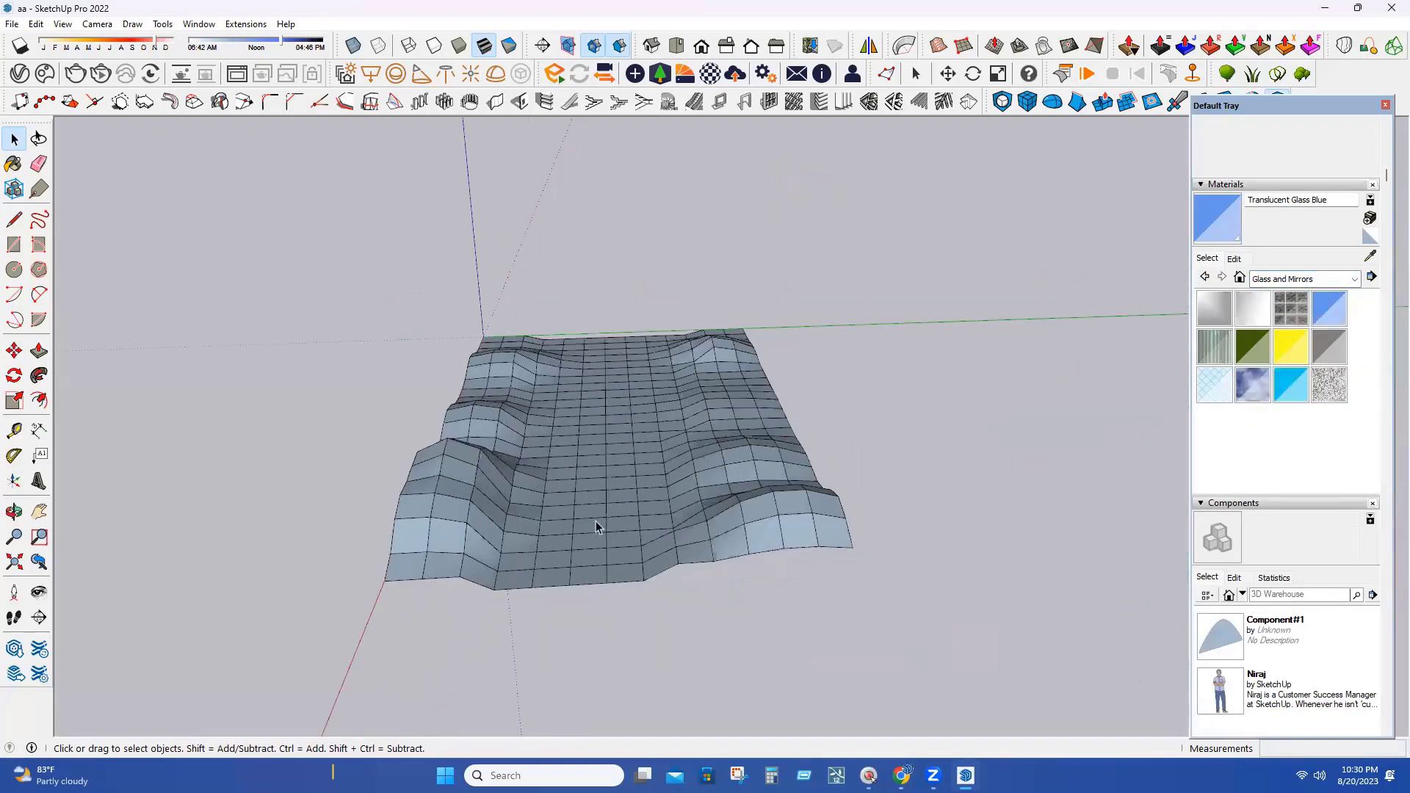
pyautogui.scroll(1, 619, 531)
pyautogui.click(633, 442)
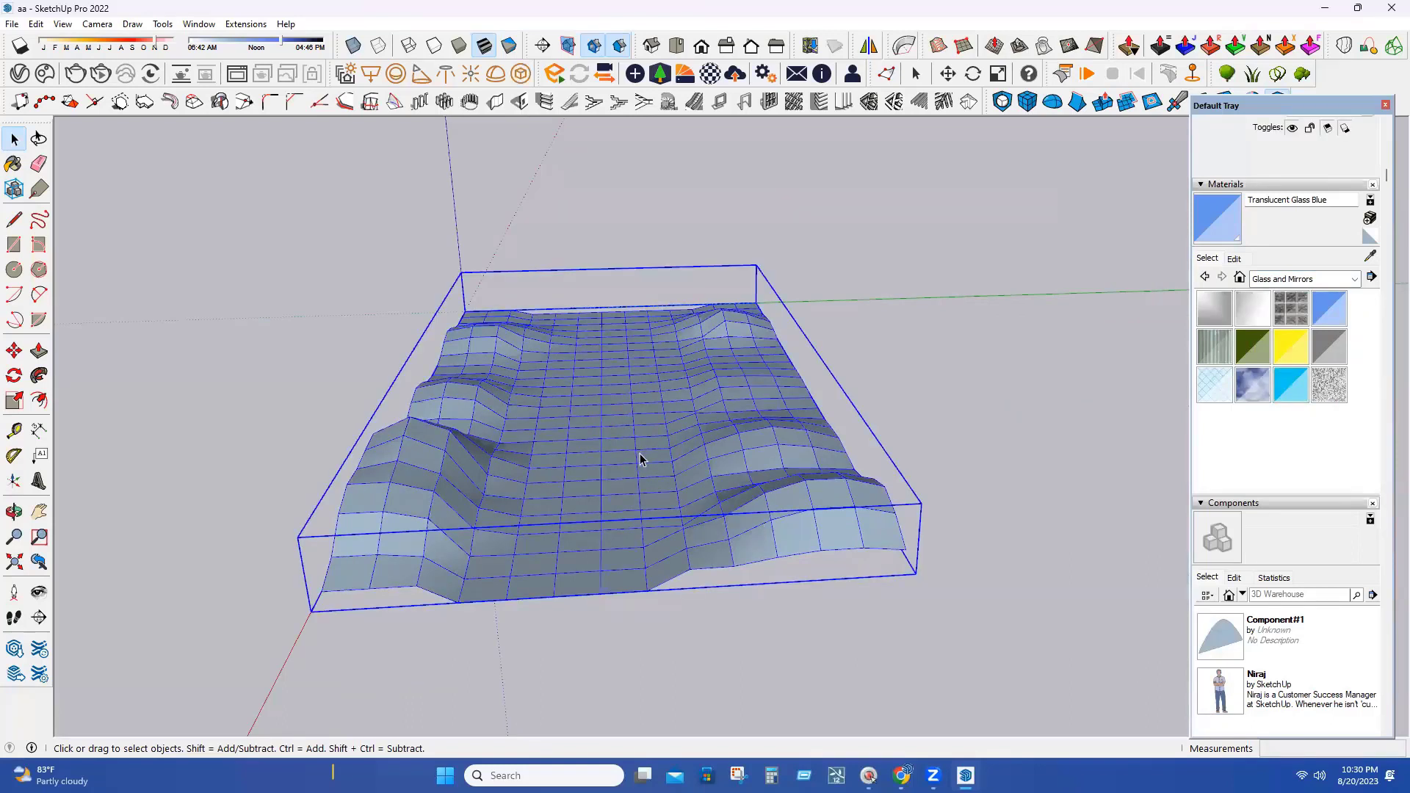
pyautogui.rightClick(641, 459)
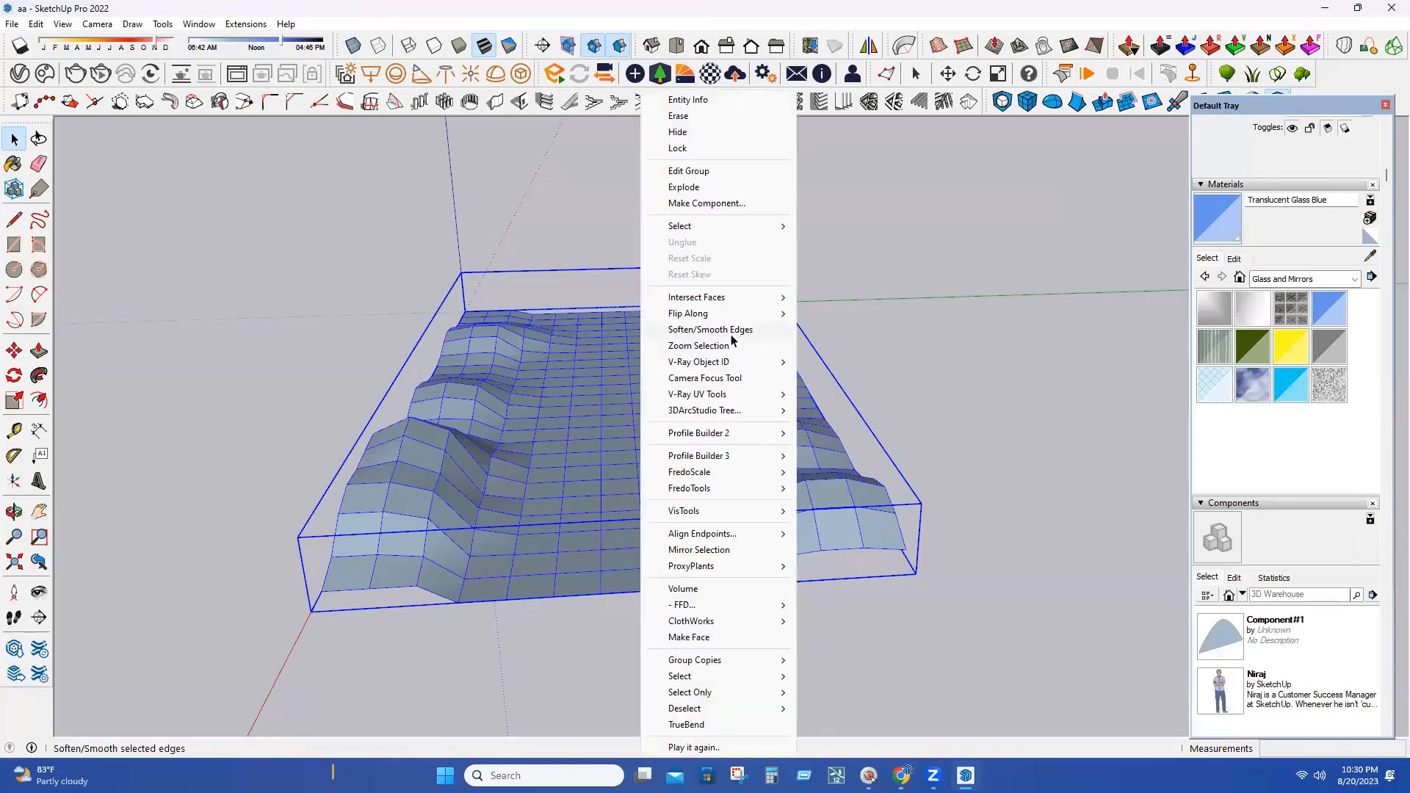
pyautogui.click(731, 330)
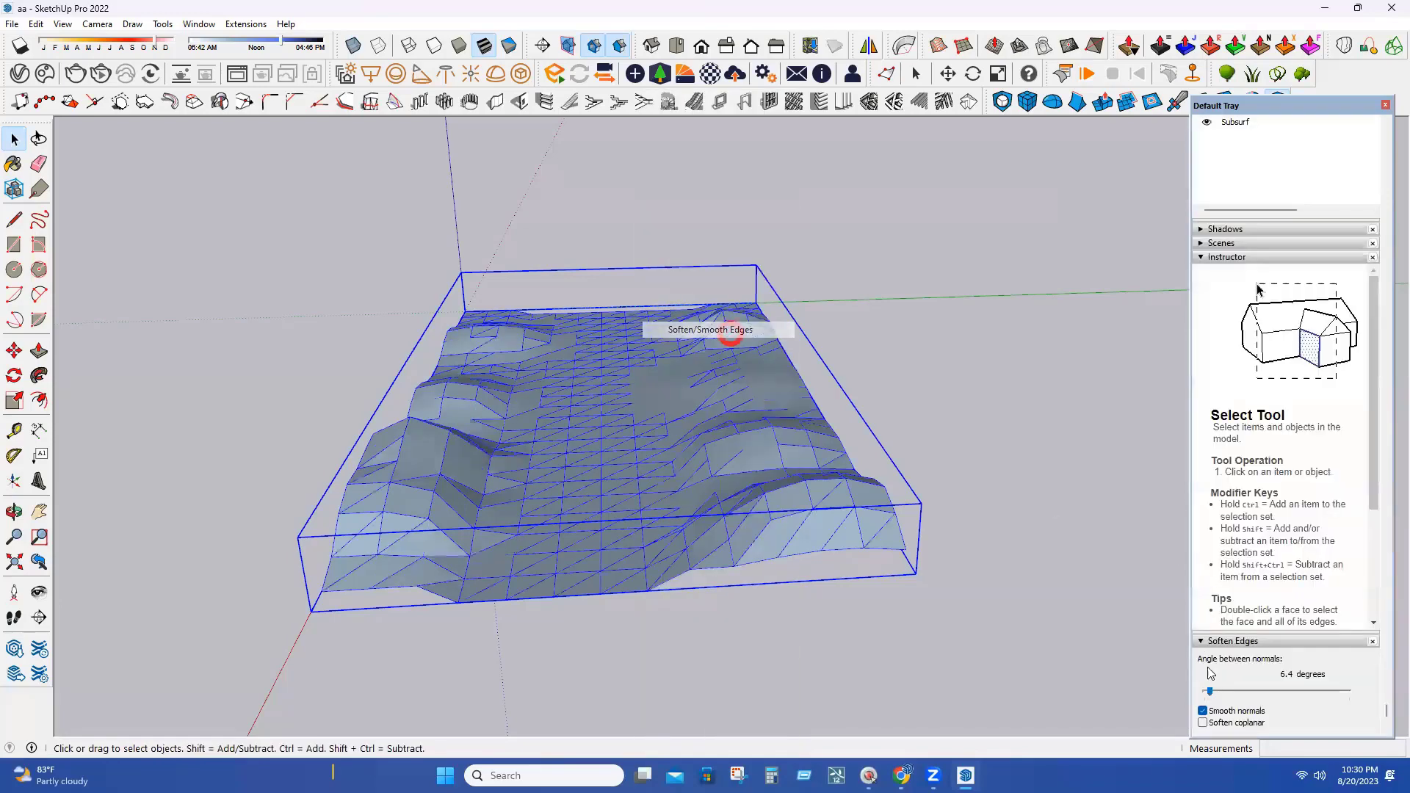
pyautogui.click(1237, 712)
pyautogui.moveTo(1209, 676); pyautogui.dragTo(1246, 681)
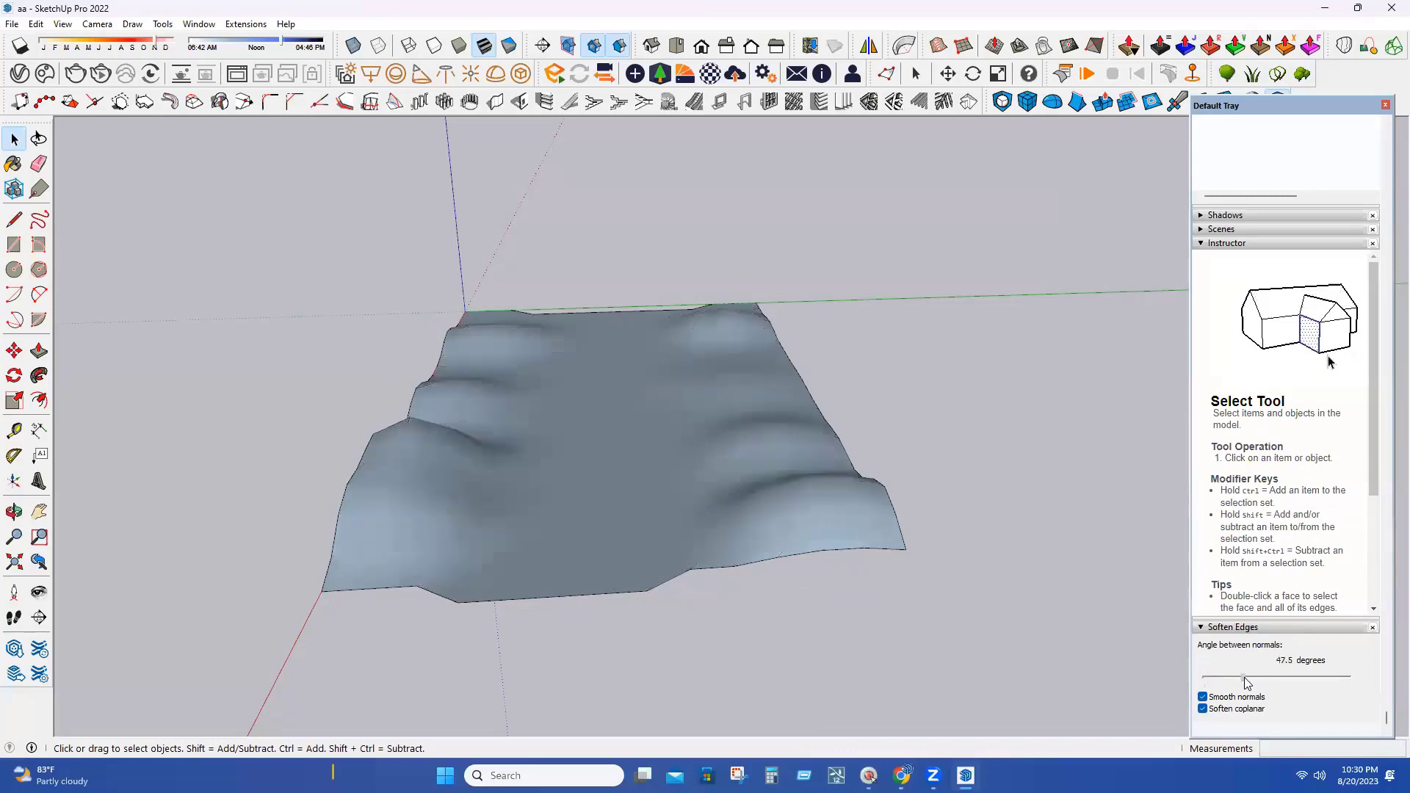
# Step: Open the terrain group for editing and select its entire connected surface
pyautogui.moveTo(506, 472); pyautogui.dragTo(530, 447, button='middle')
pyautogui.doubleClick(547, 449)
pyautogui.tripleClick(622, 484)
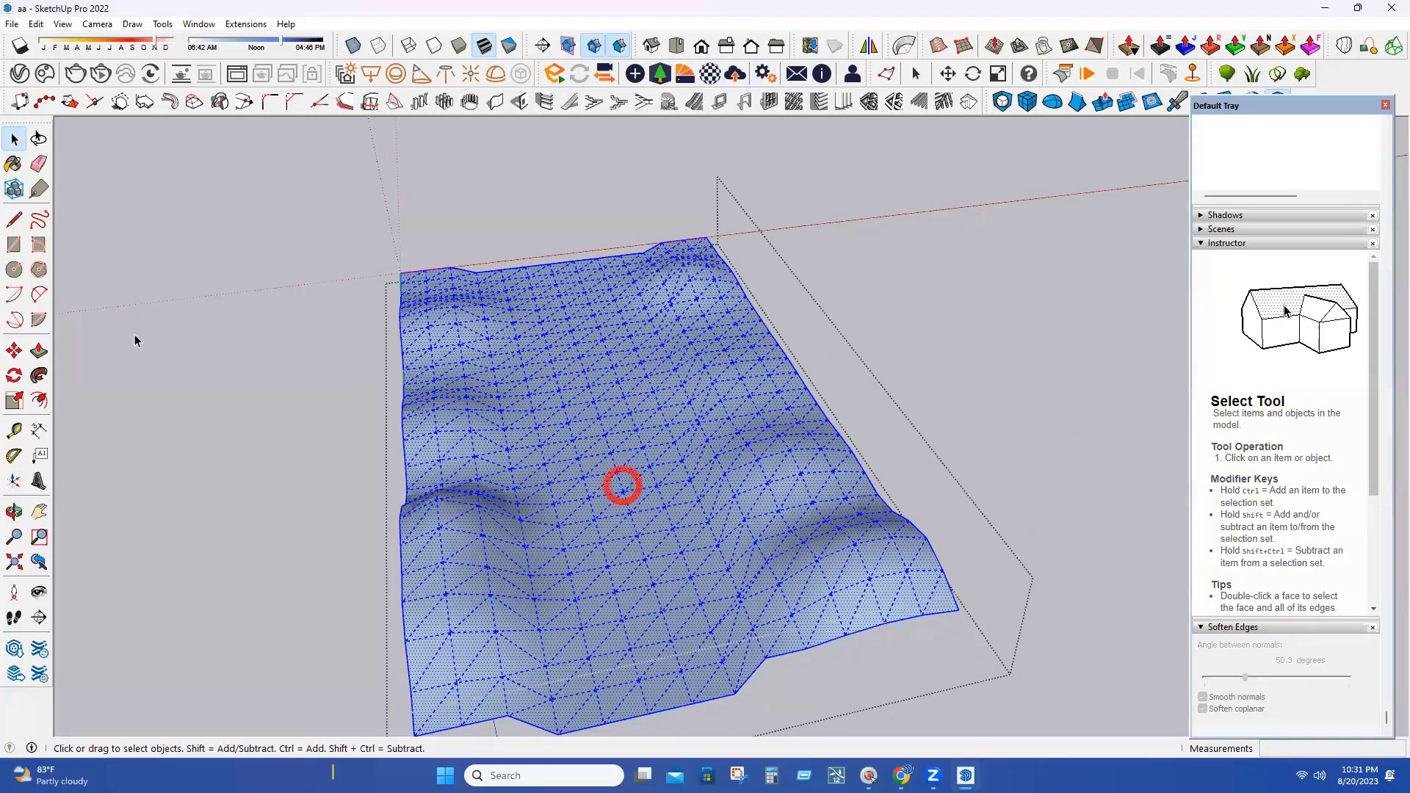
# Step: Draw a bent two-segment line along the channel floor, from the near edge through a midway point to the far edge, marking the right riverbank
pyautogui.click(14, 219)
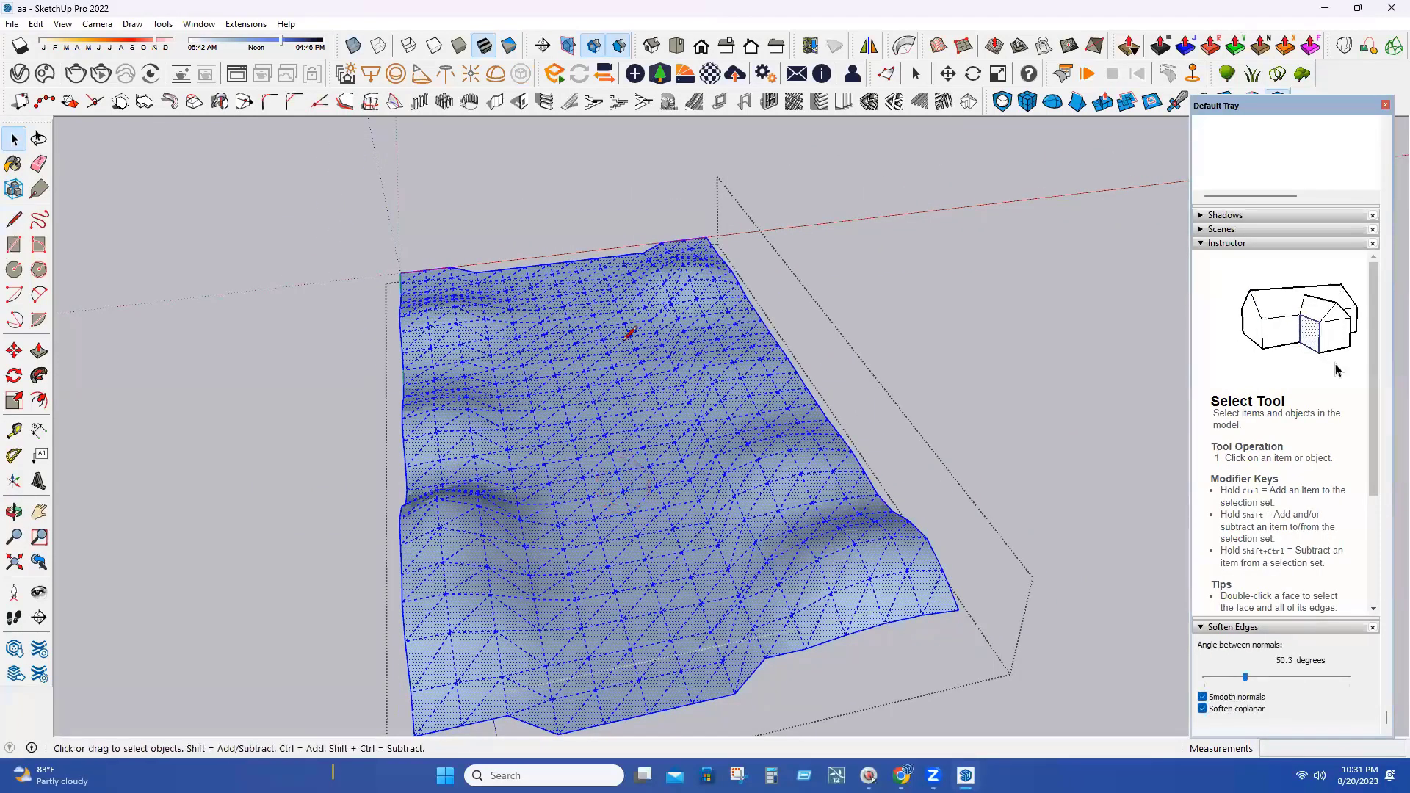
pyautogui.click(597, 258)
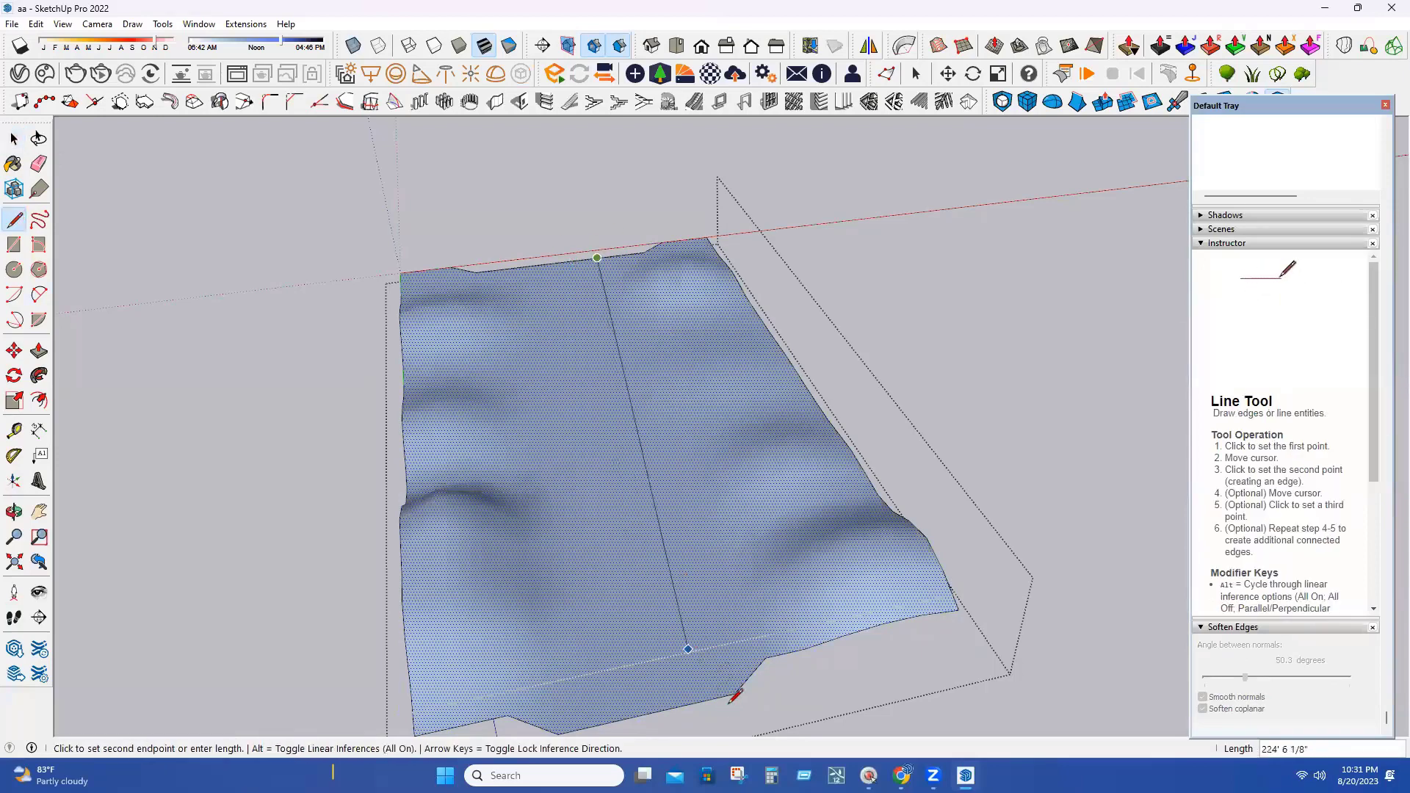
pyautogui.click(686, 586)
pyautogui.press('o')
pyautogui.moveTo(734, 629); pyautogui.dragTo(639, 418, button='middle')
pyautogui.hotkey('ctrl', 'z')
pyautogui.hotkey('ctrl', 'z')
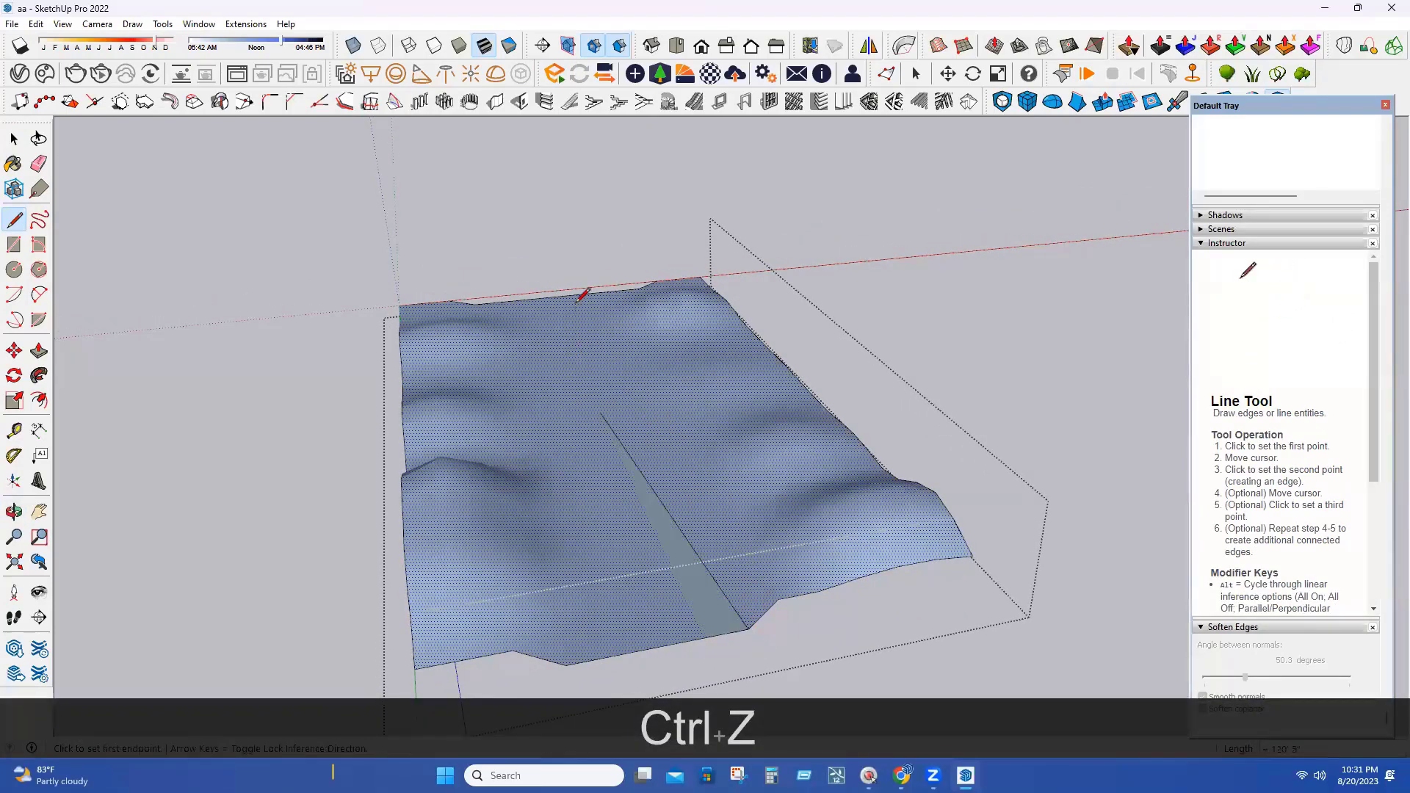
pyautogui.click(601, 412)
pyautogui.press('Escape')
pyautogui.click(602, 409)
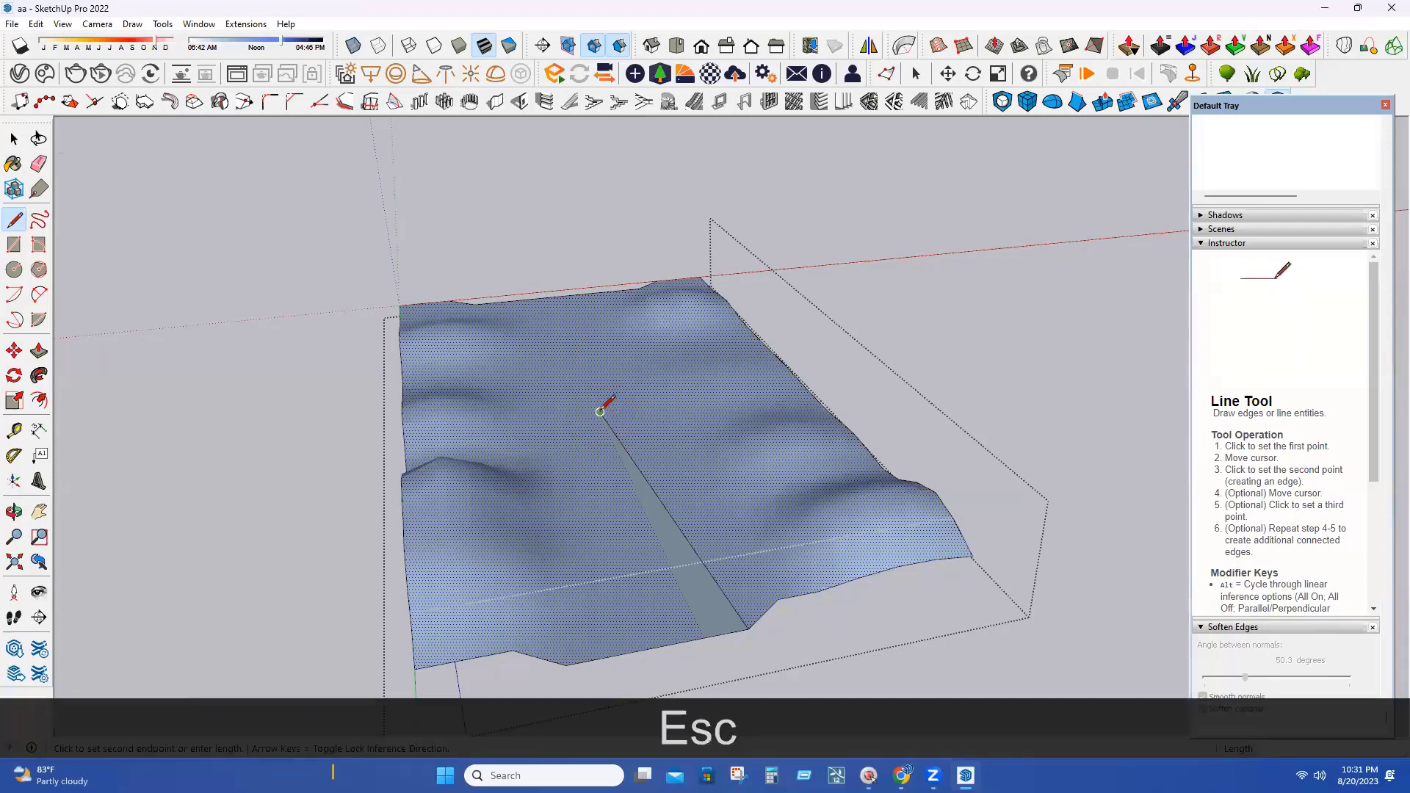
pyautogui.click(570, 291)
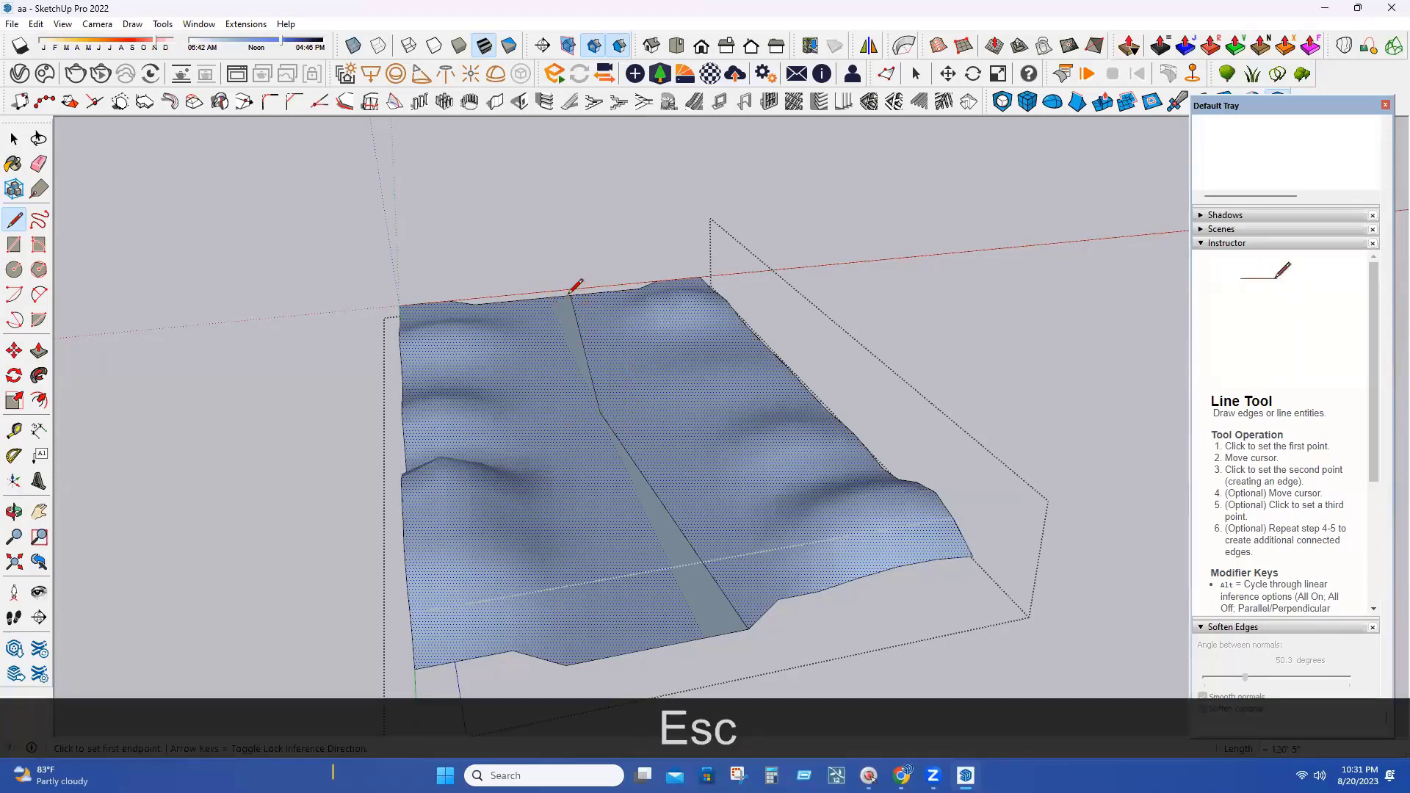
# Step: Draw a straight line along the channel floor for the left riverbank and select the strip between both lines
pyautogui.click(523, 300)
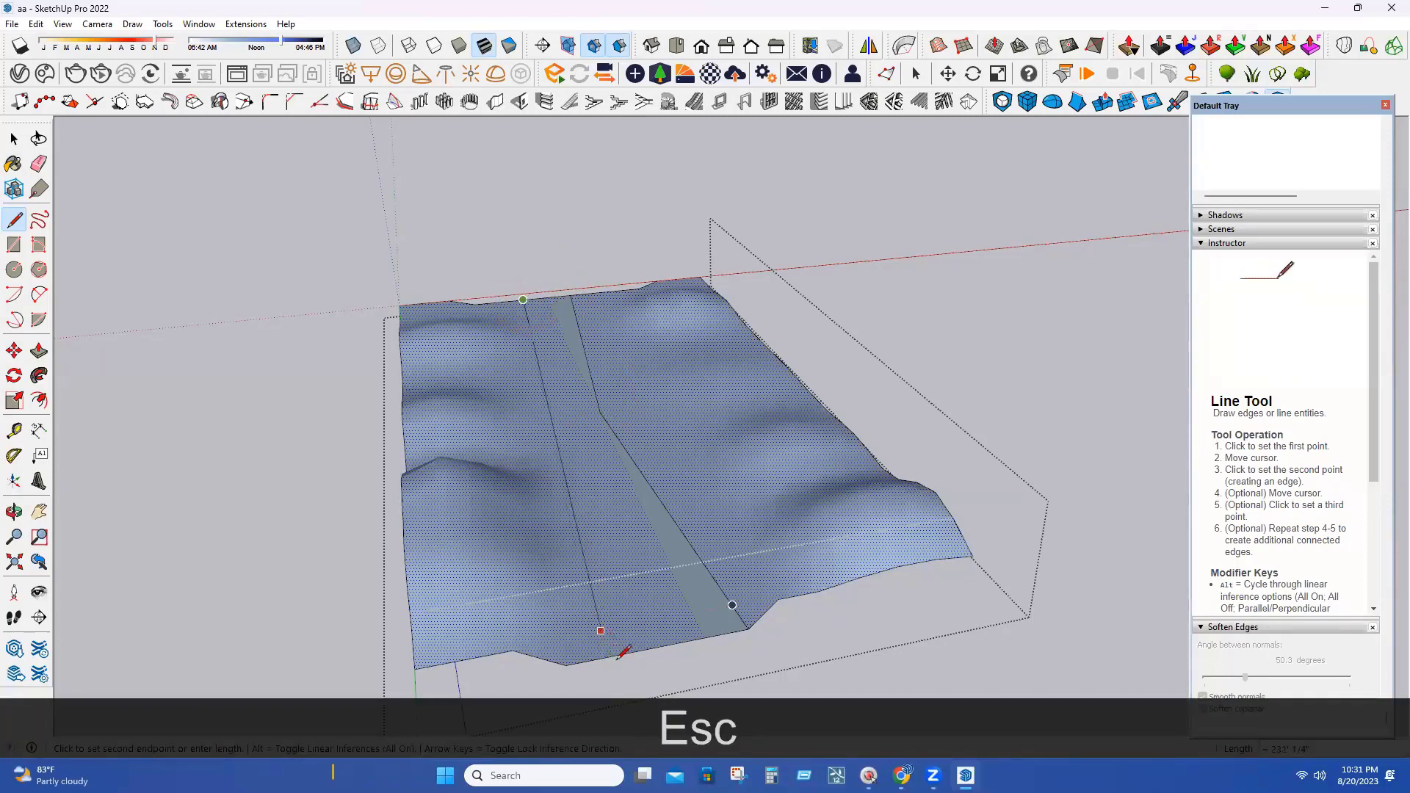
pyautogui.moveTo(623, 648); pyautogui.dragTo(674, 576, button='middle')
pyautogui.press('space')
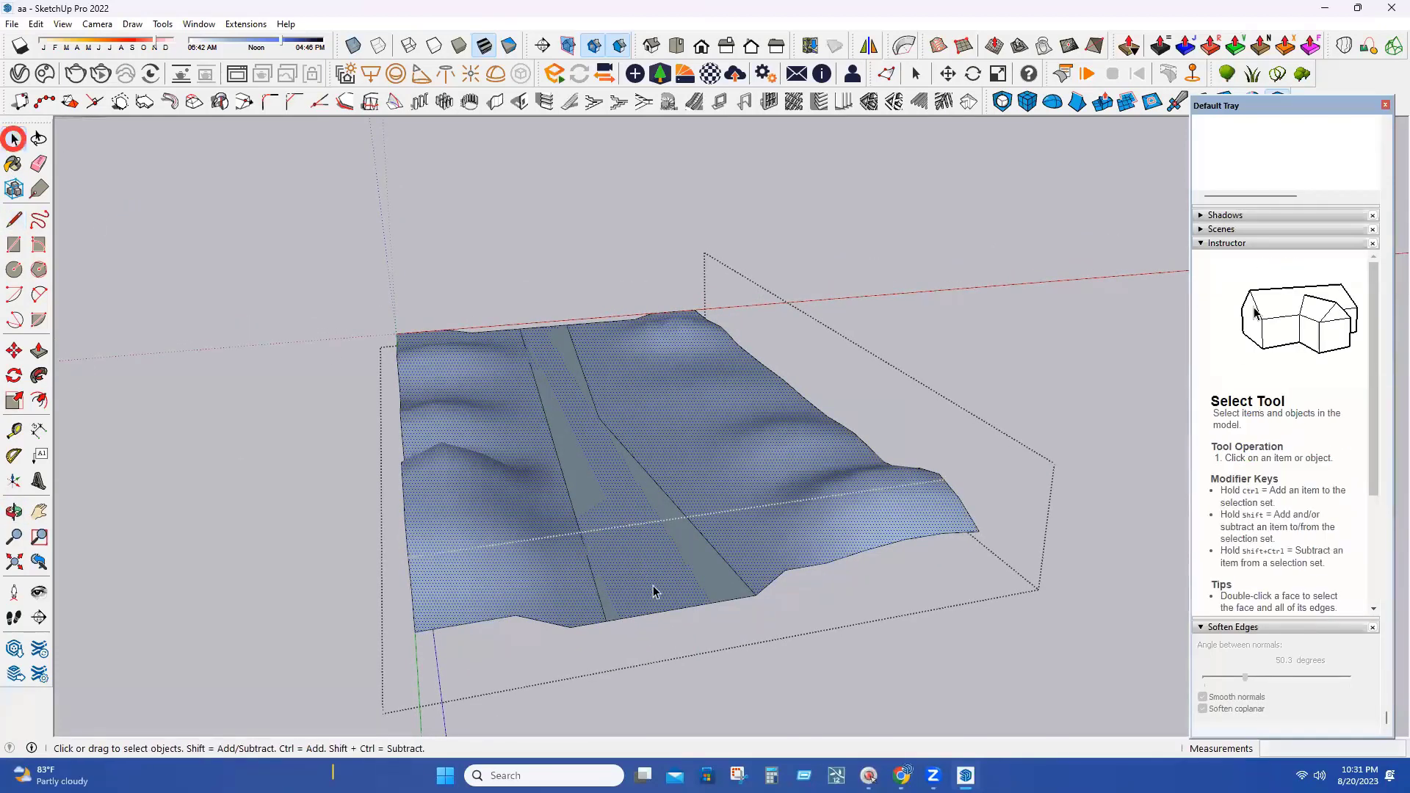
pyautogui.click(655, 580)
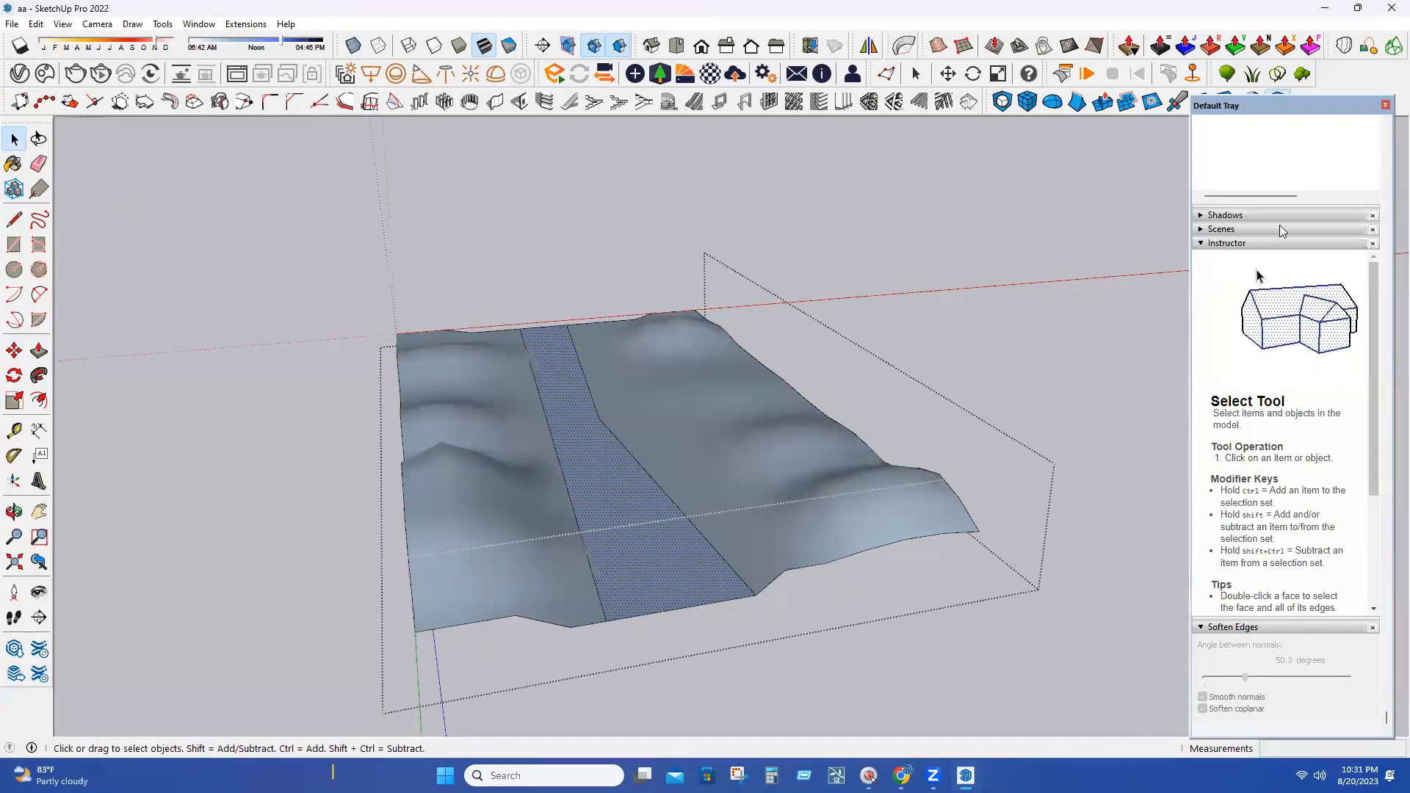
# Step: Paint the selected river strip with the Water Light Blue material from the Water collection
pyautogui.scroll(10, 1226, 241)
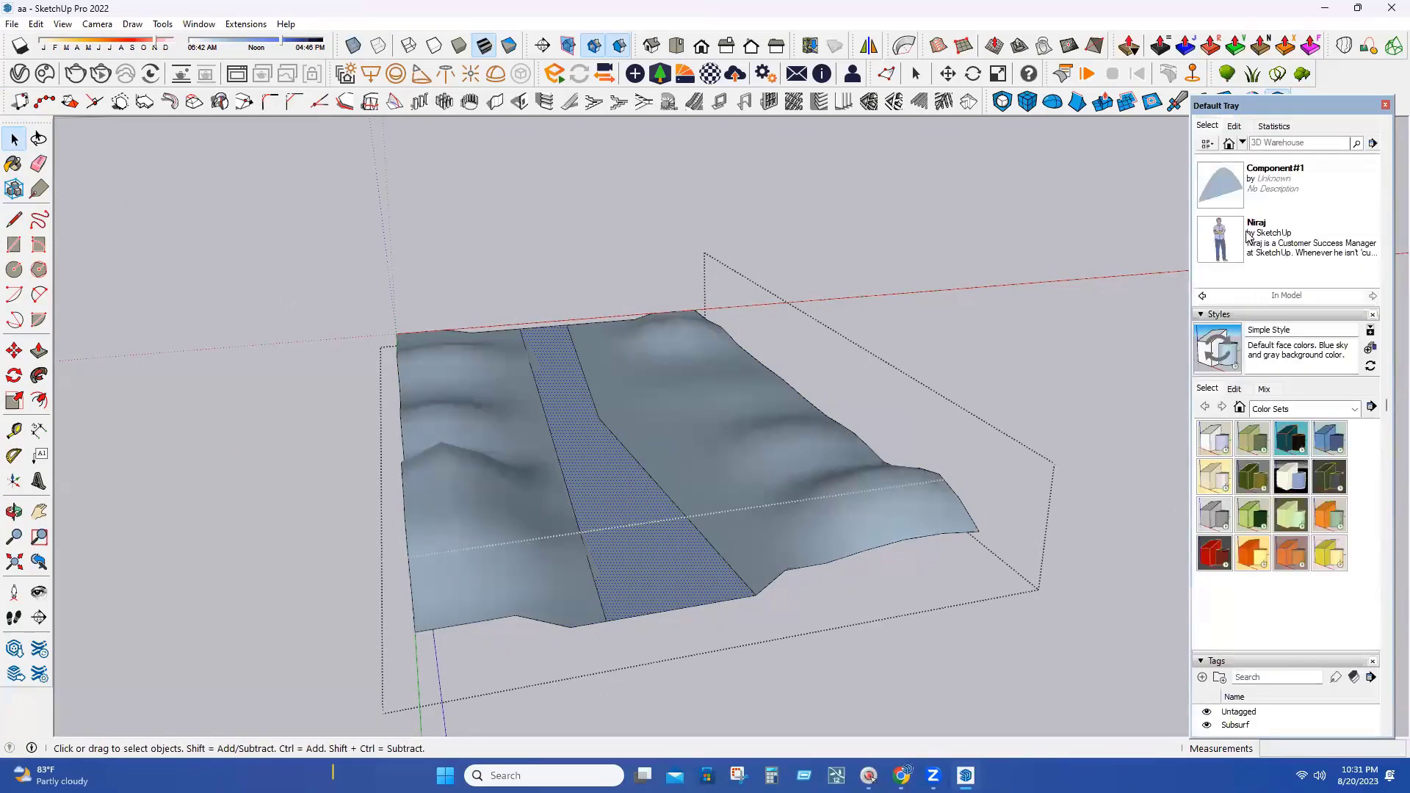
pyautogui.scroll(5, 1263, 302)
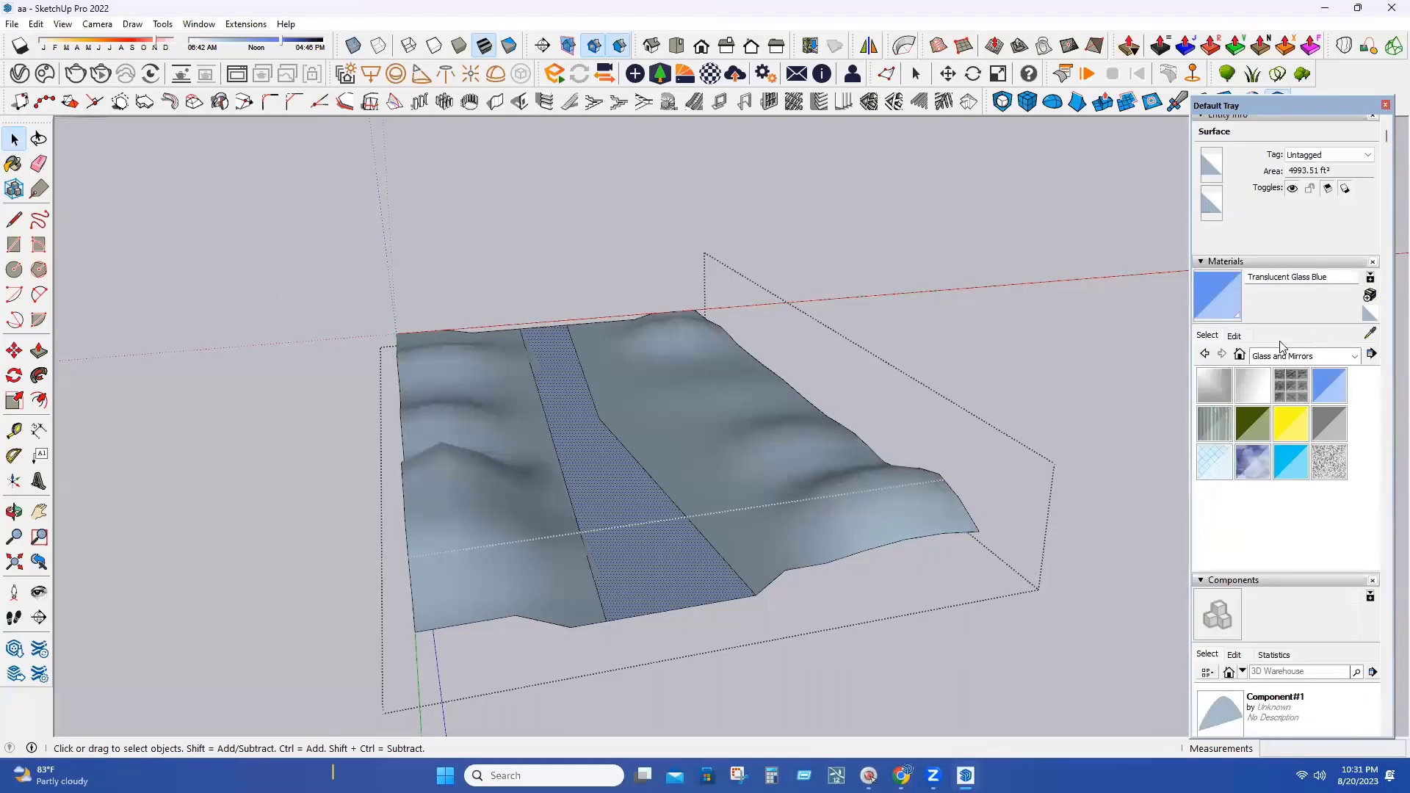
pyautogui.click(1307, 357)
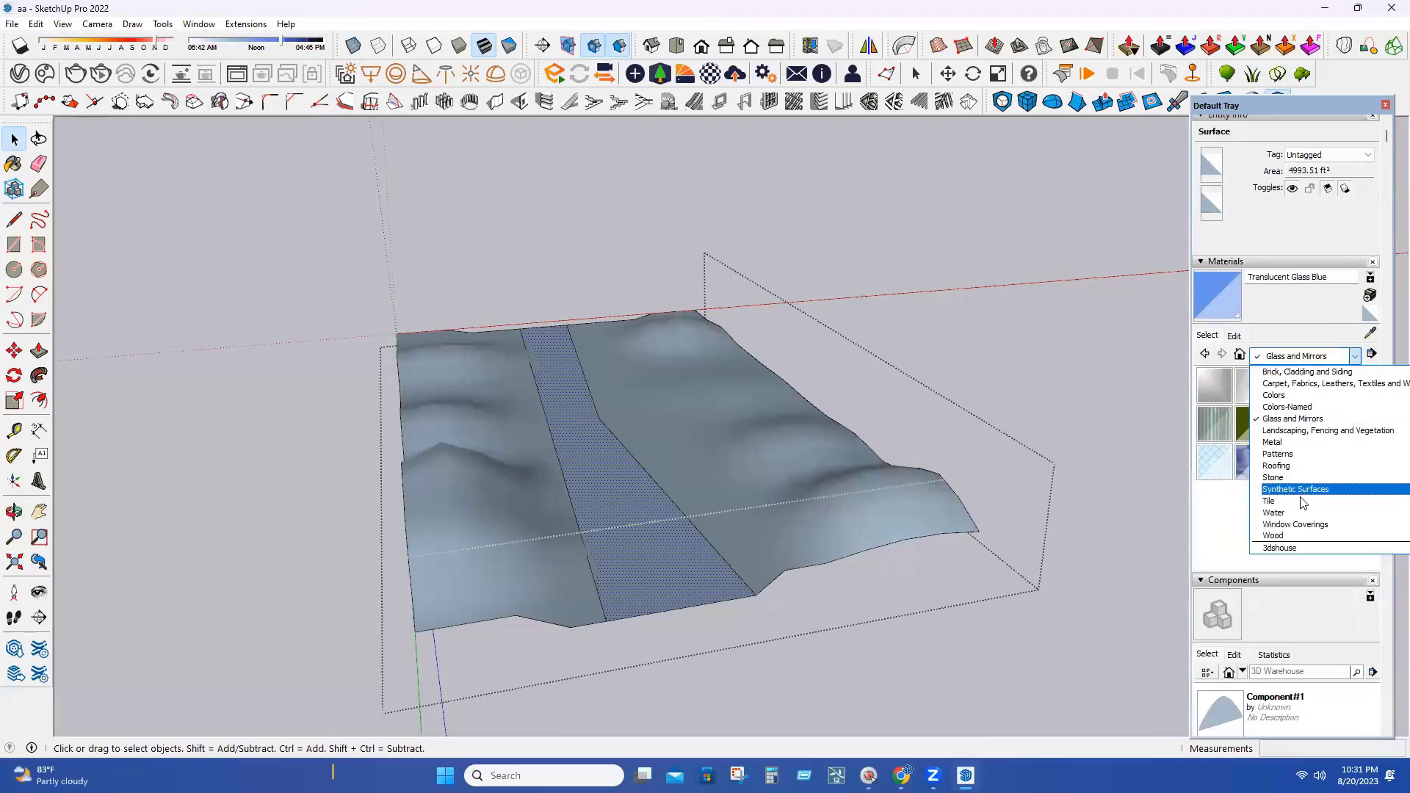
pyautogui.click(1274, 513)
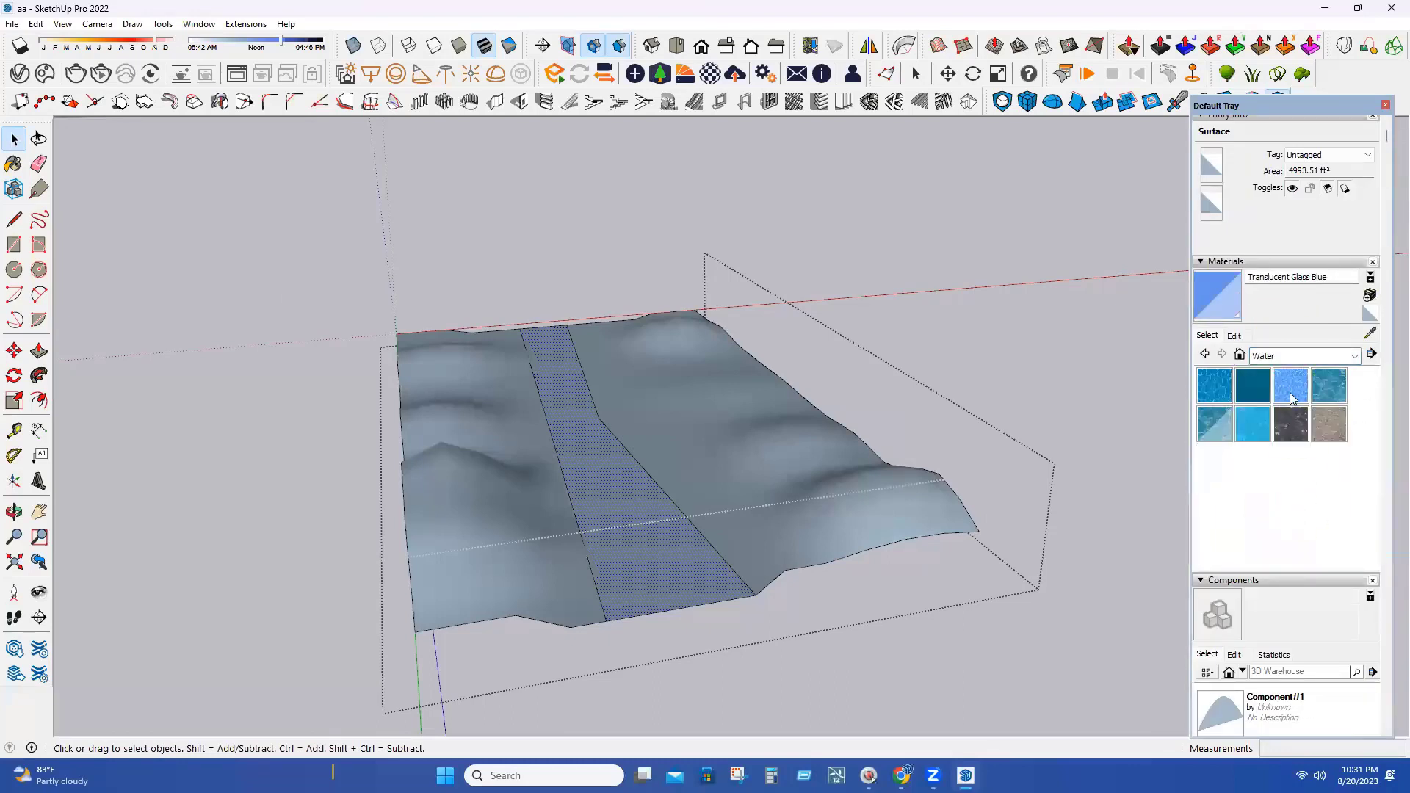
pyautogui.click(1290, 385)
pyautogui.click(674, 547)
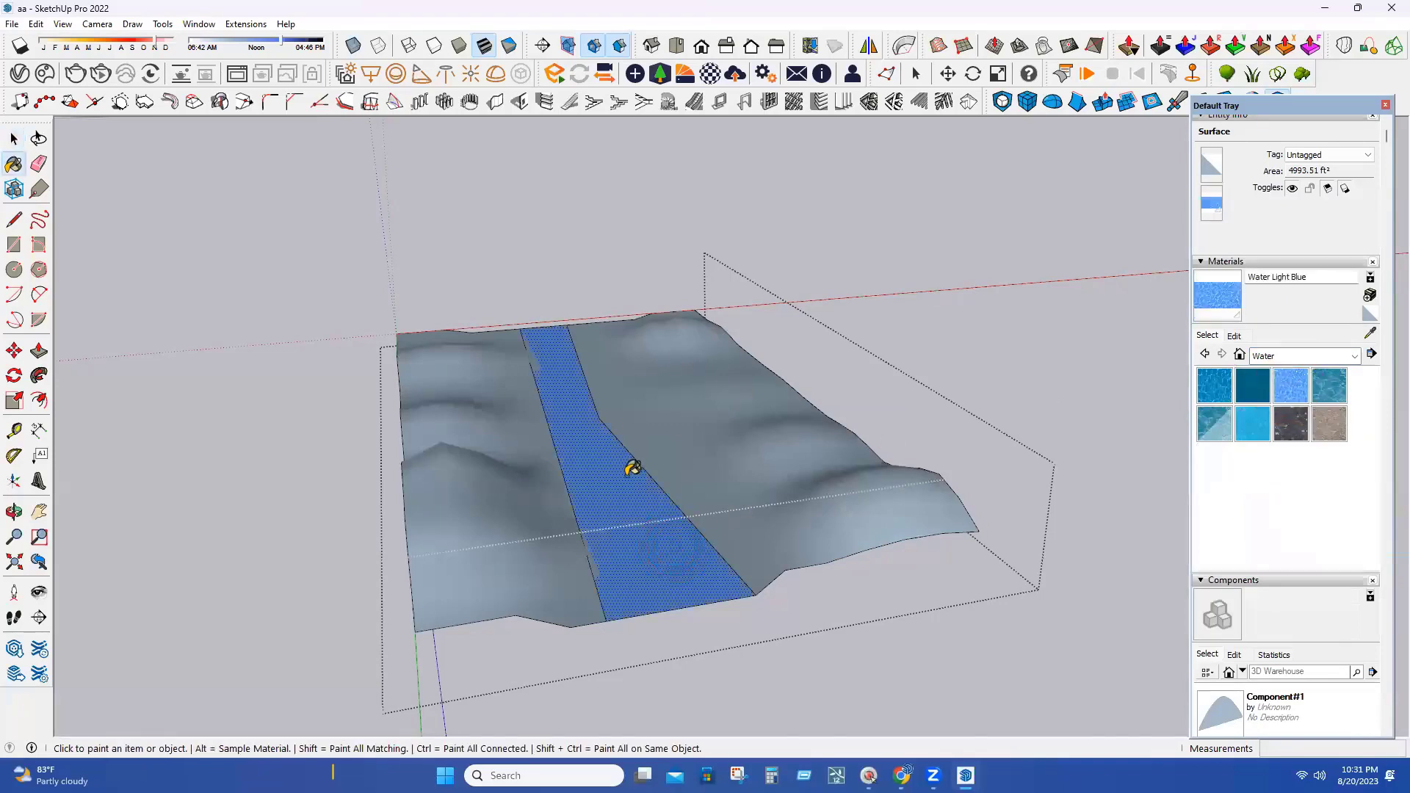
# Step: Set the Water Light Blue texture width to 500 inches and leave the terrain group
pyautogui.scroll(3, 641, 563)
pyautogui.scroll(5, 647, 550)
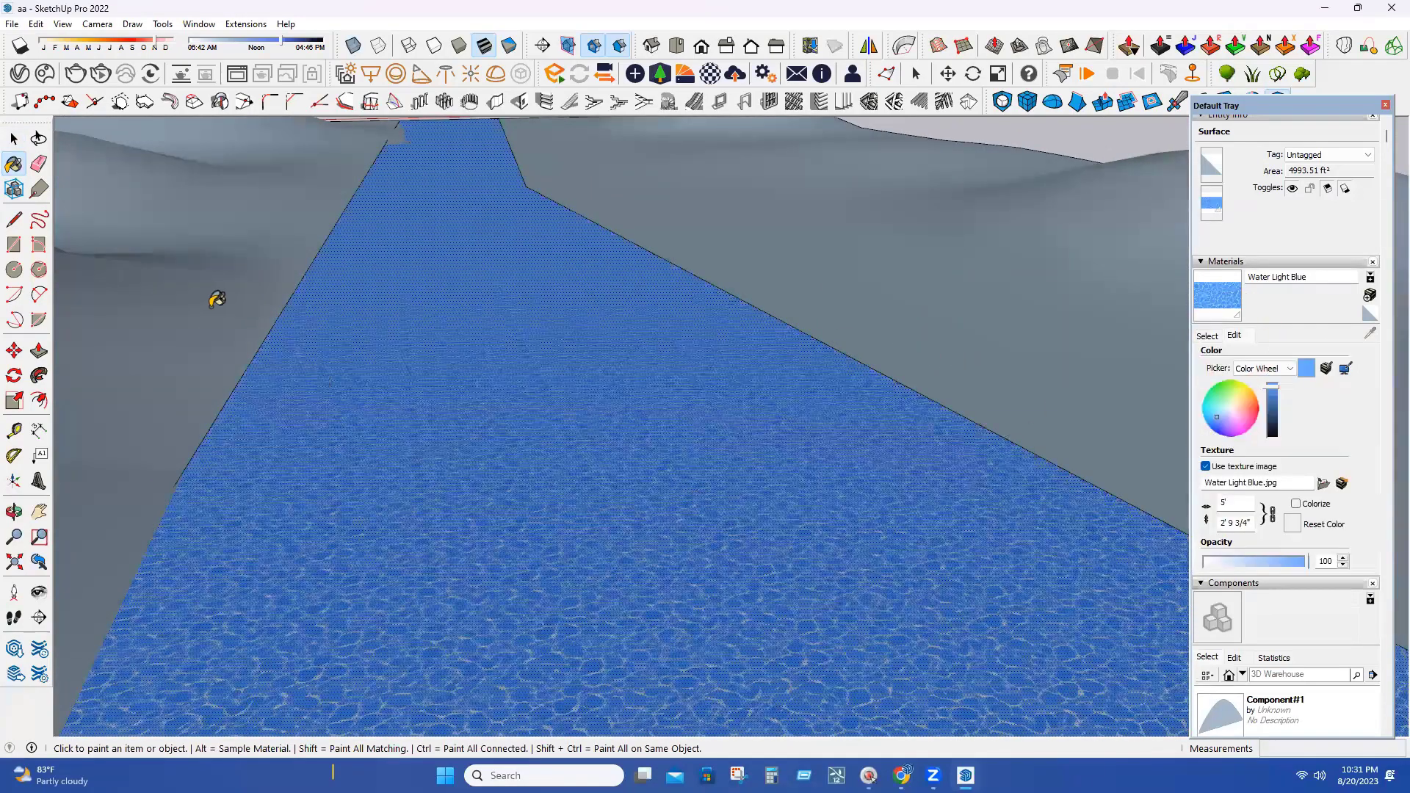
pyautogui.write('500')
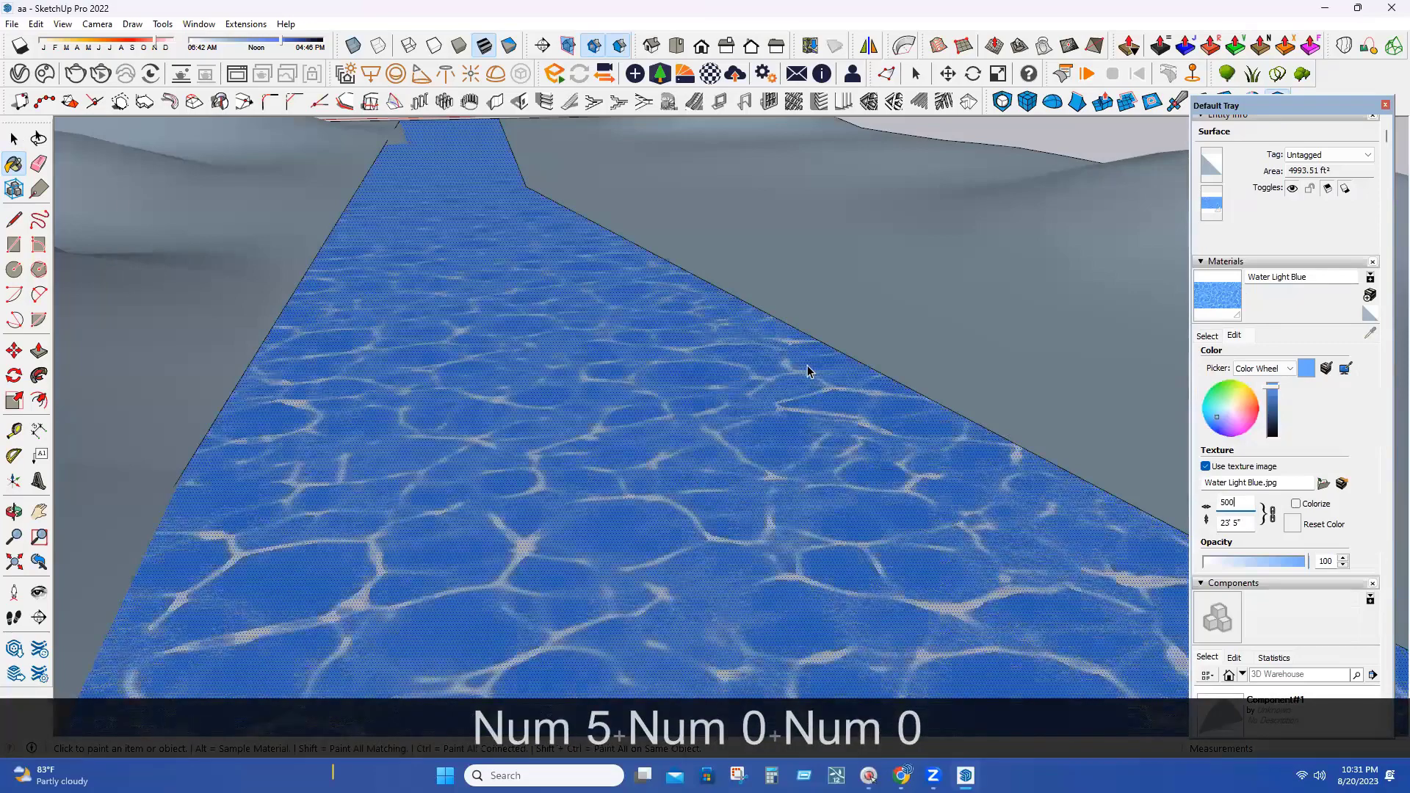
pyautogui.scroll(-10, 807, 371)
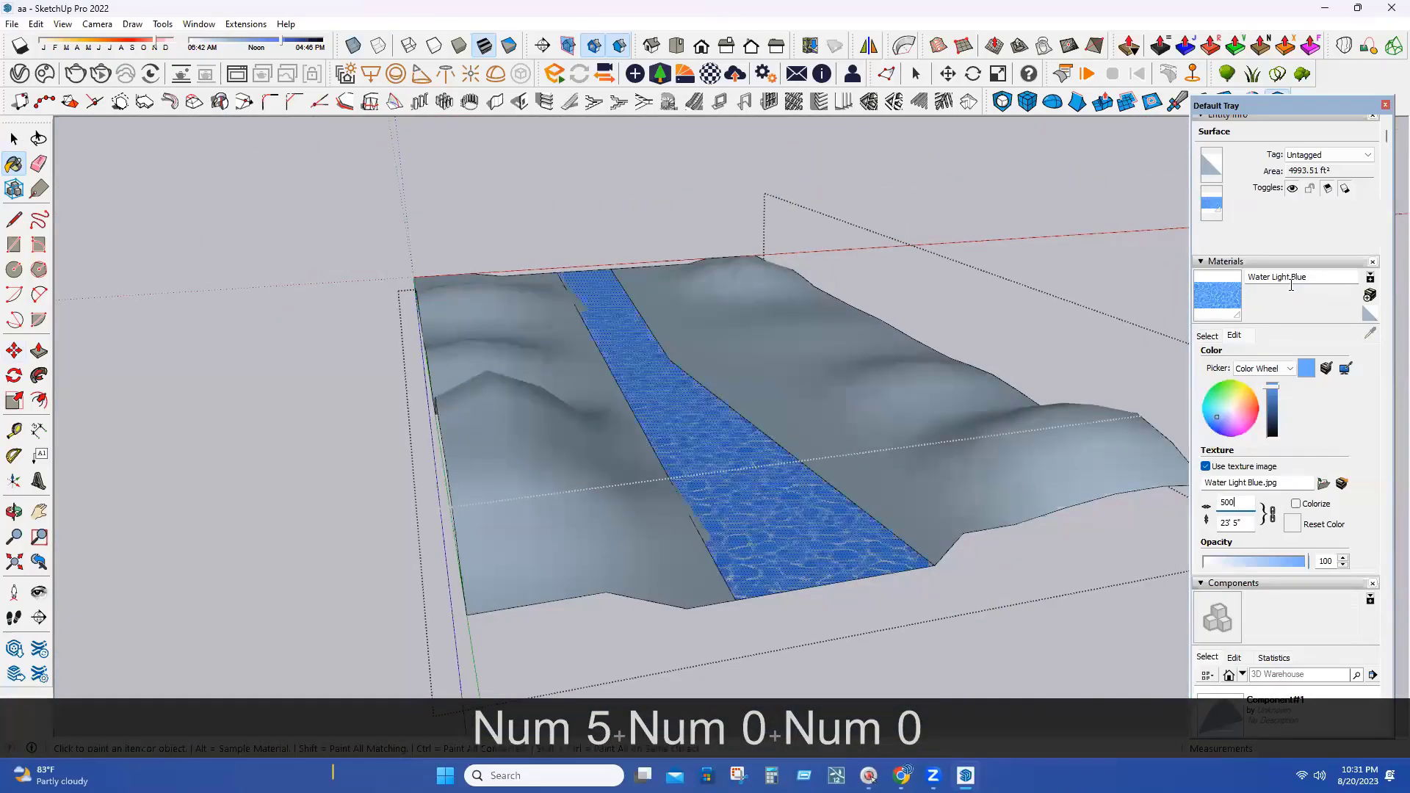
pyautogui.press('Escape')
pyautogui.press('Escape')
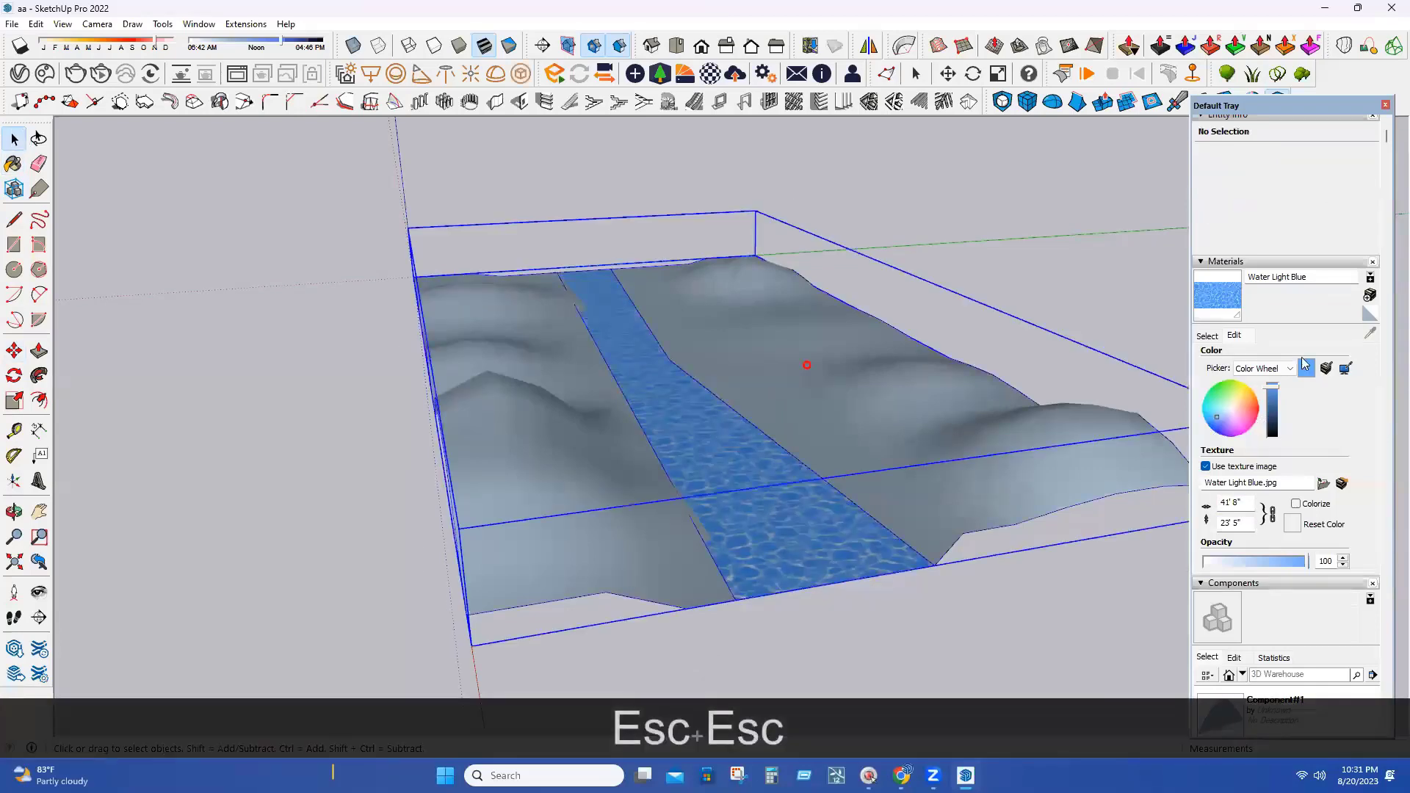
# Step: Inside the terrain group, paint both banks with Grass Dark Green from the Landscaping, Fencing and Vegetation materials
pyautogui.click(1206, 342)
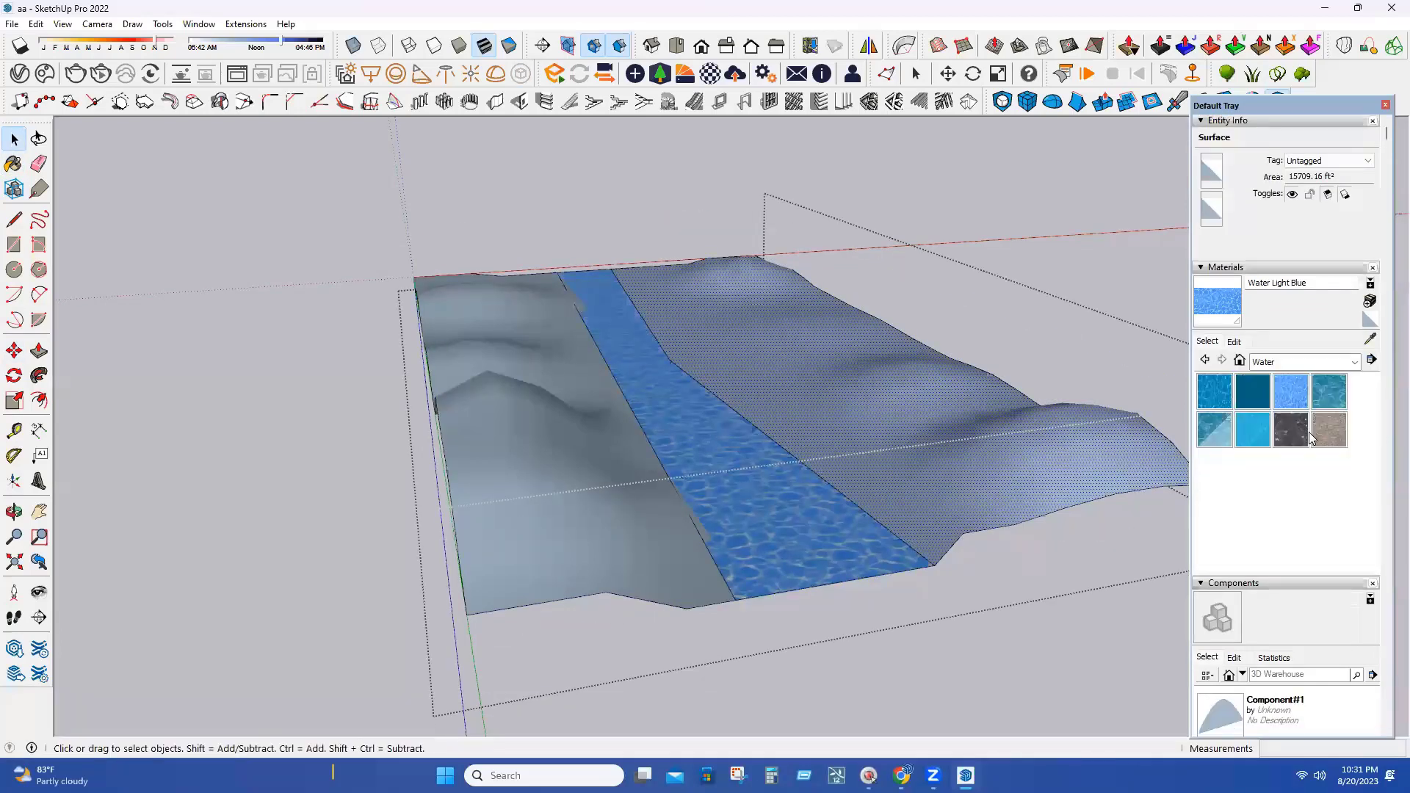
pyautogui.click(1303, 362)
pyautogui.click(1322, 436)
pyautogui.click(1329, 467)
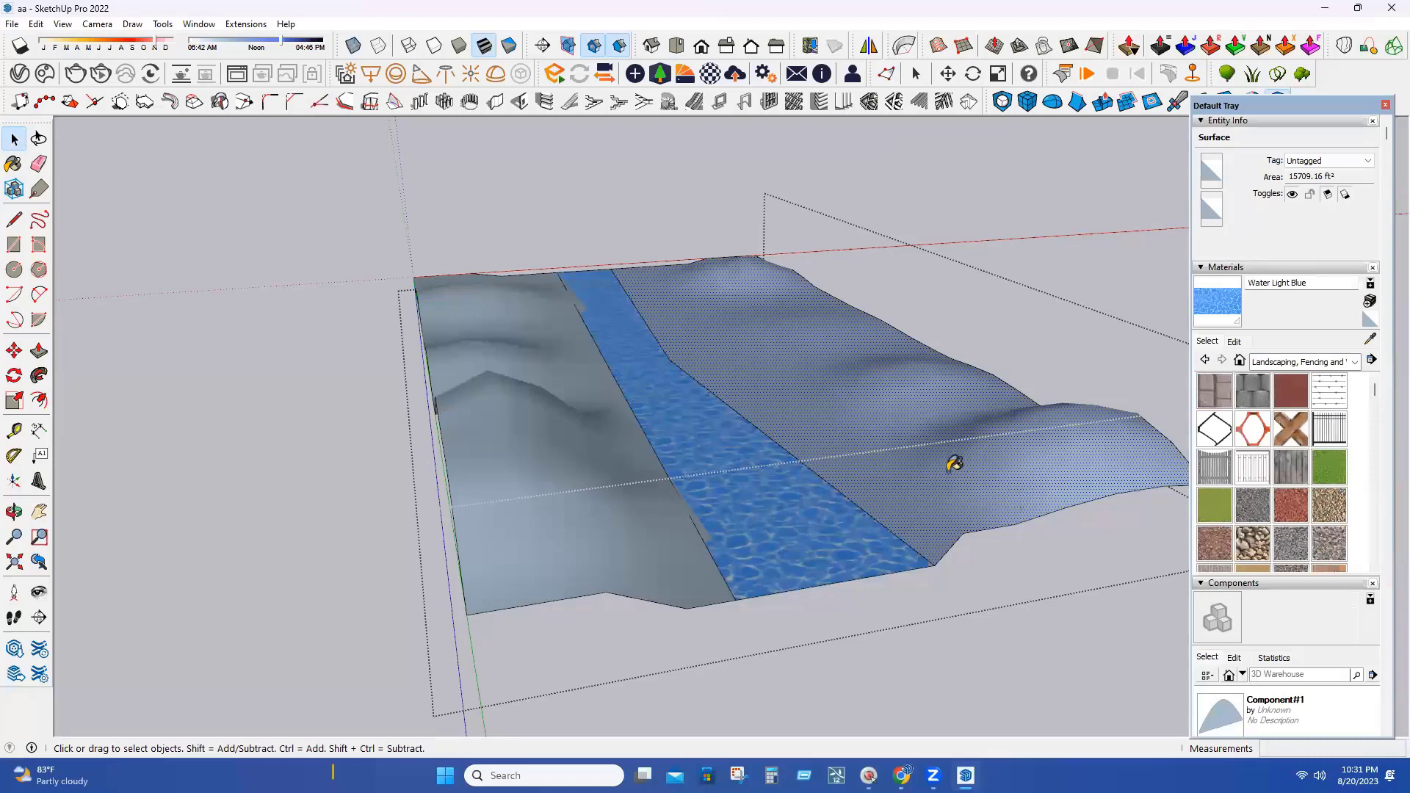
pyautogui.click(947, 471)
pyautogui.click(524, 334)
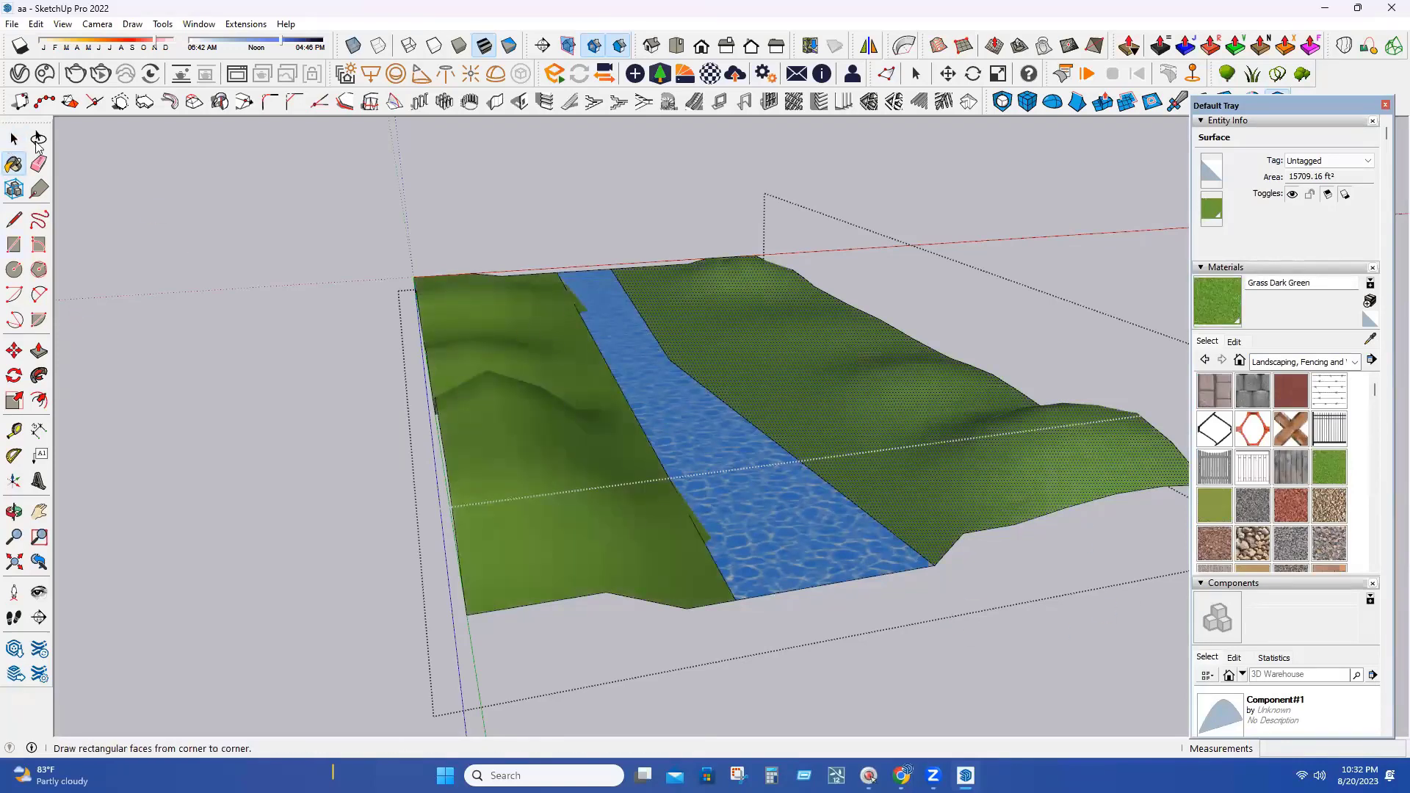
# Step: Leave the terrain group and set the Grass Dark Green texture width to 100 inches
pyautogui.press('Escape')
pyautogui.press('Escape')
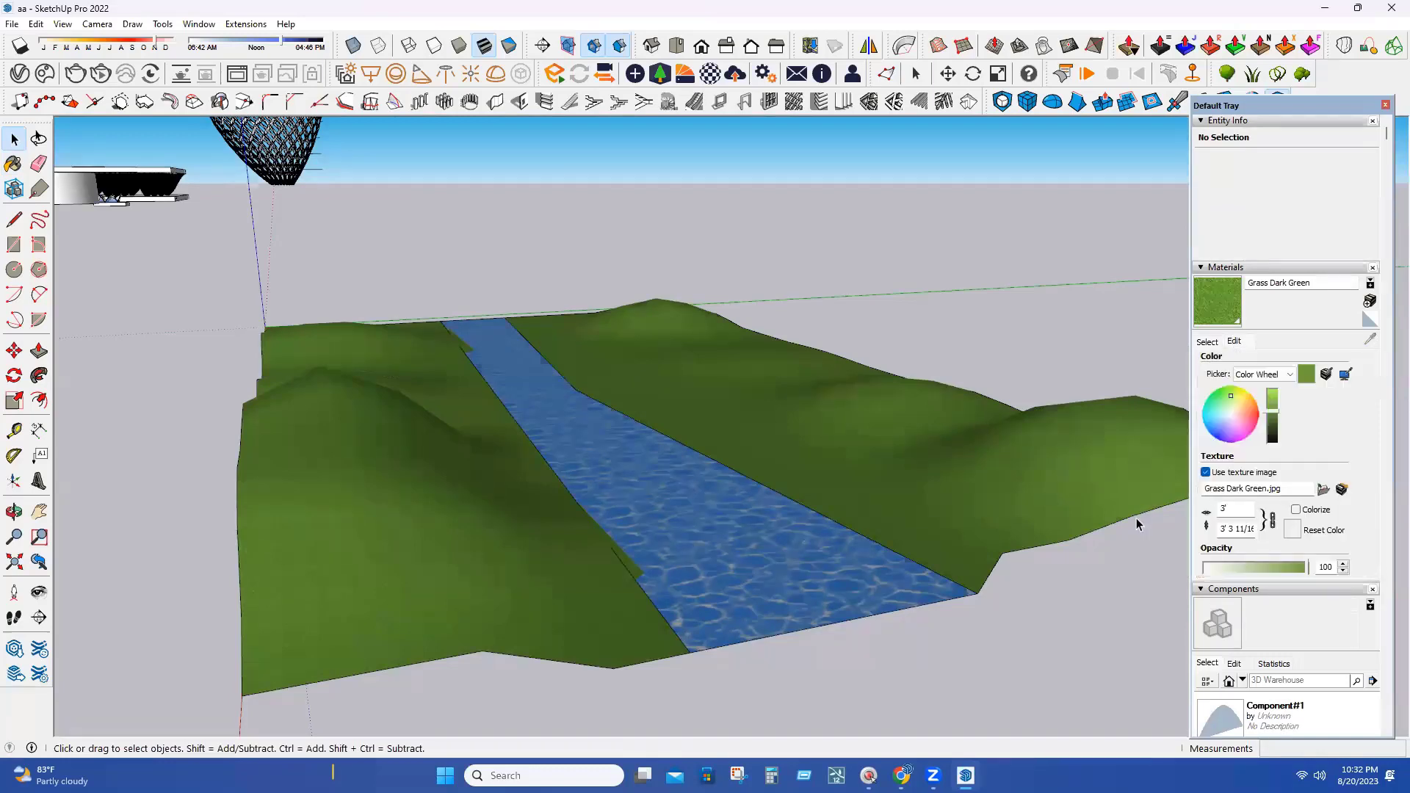
pyautogui.write('50')
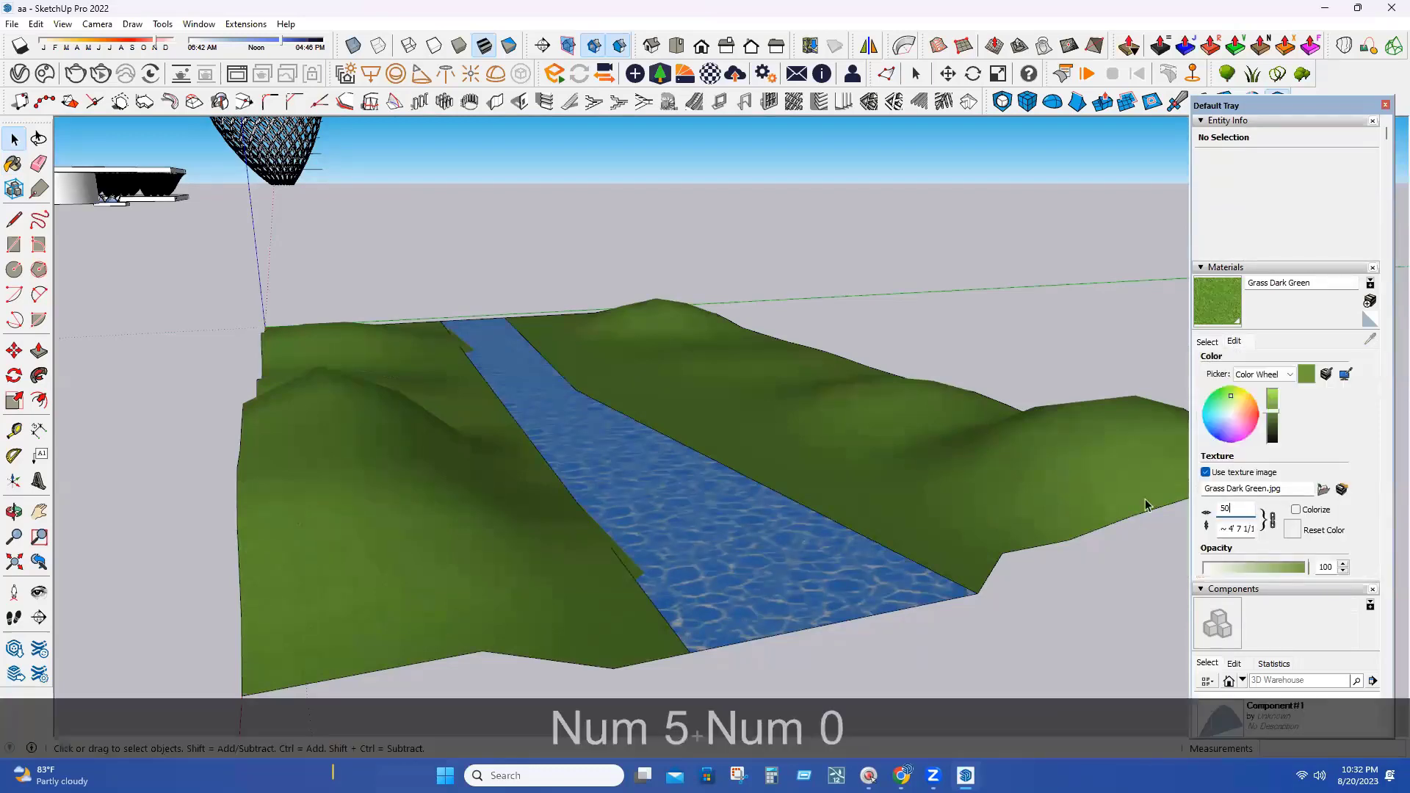
pyautogui.write('0')
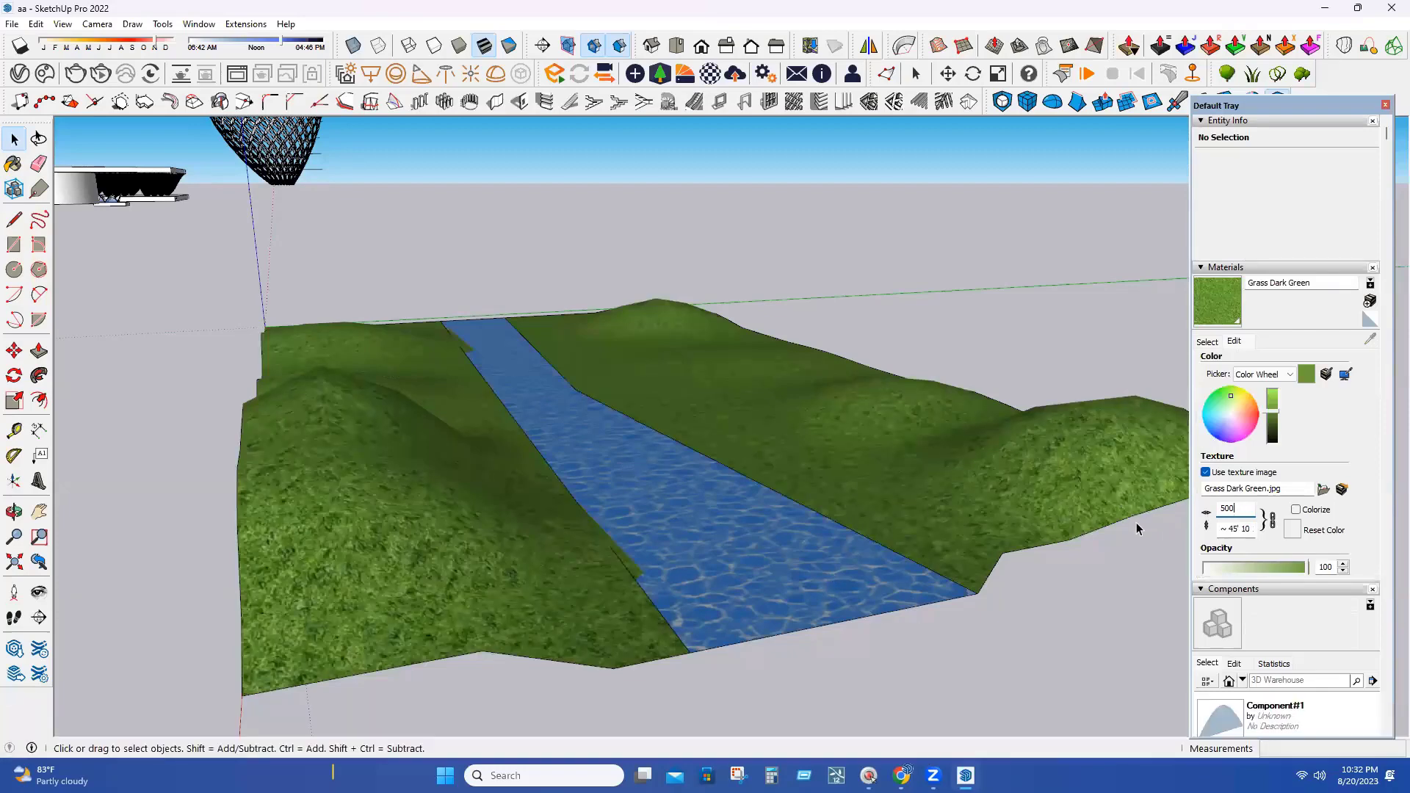
pyautogui.write('100')
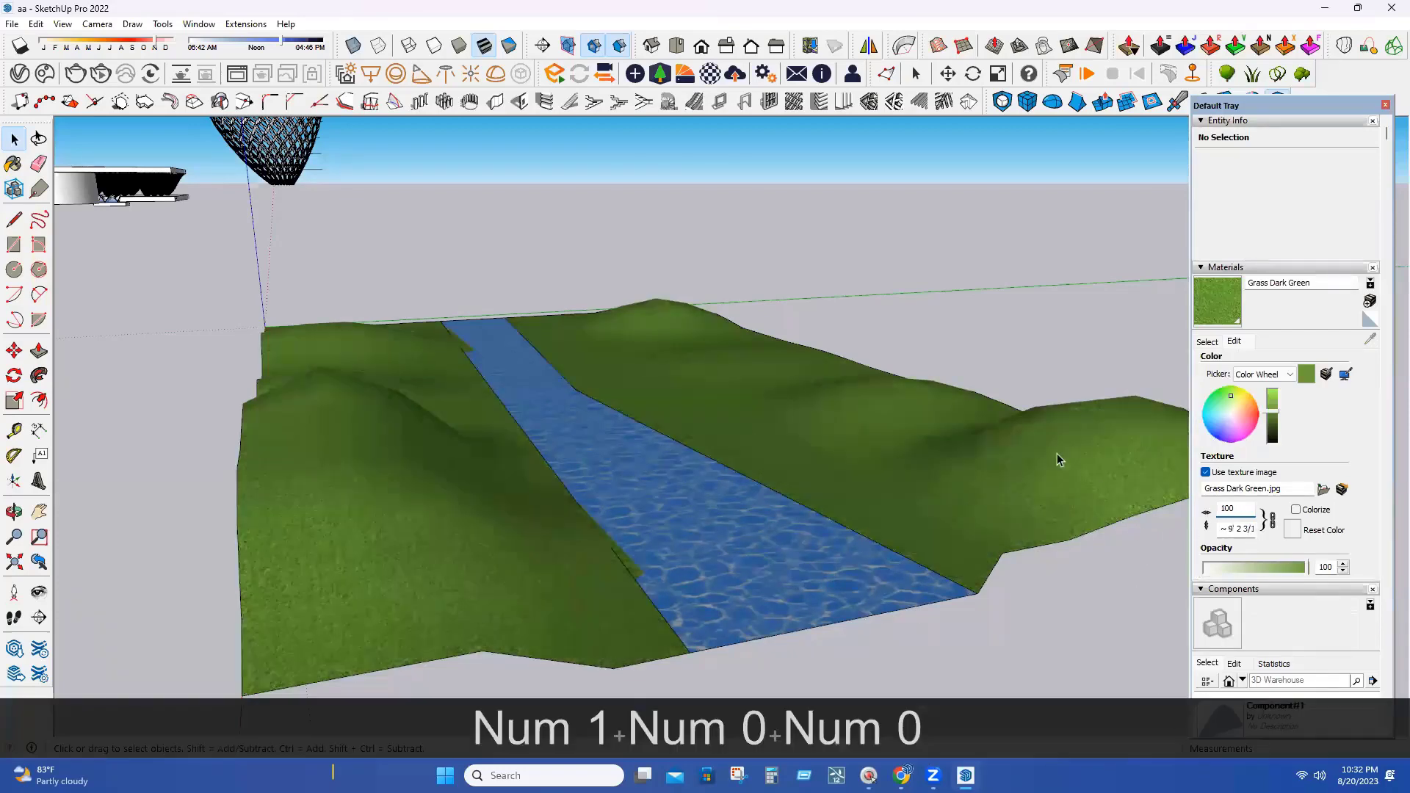
pyautogui.moveTo(455, 494); pyautogui.dragTo(594, 441, button='middle')
pyautogui.scroll(-2, 670, 519)
pyautogui.moveTo(651, 520); pyautogui.dragTo(592, 570, button='middle')
pyautogui.scroll(-2, 715, 525)
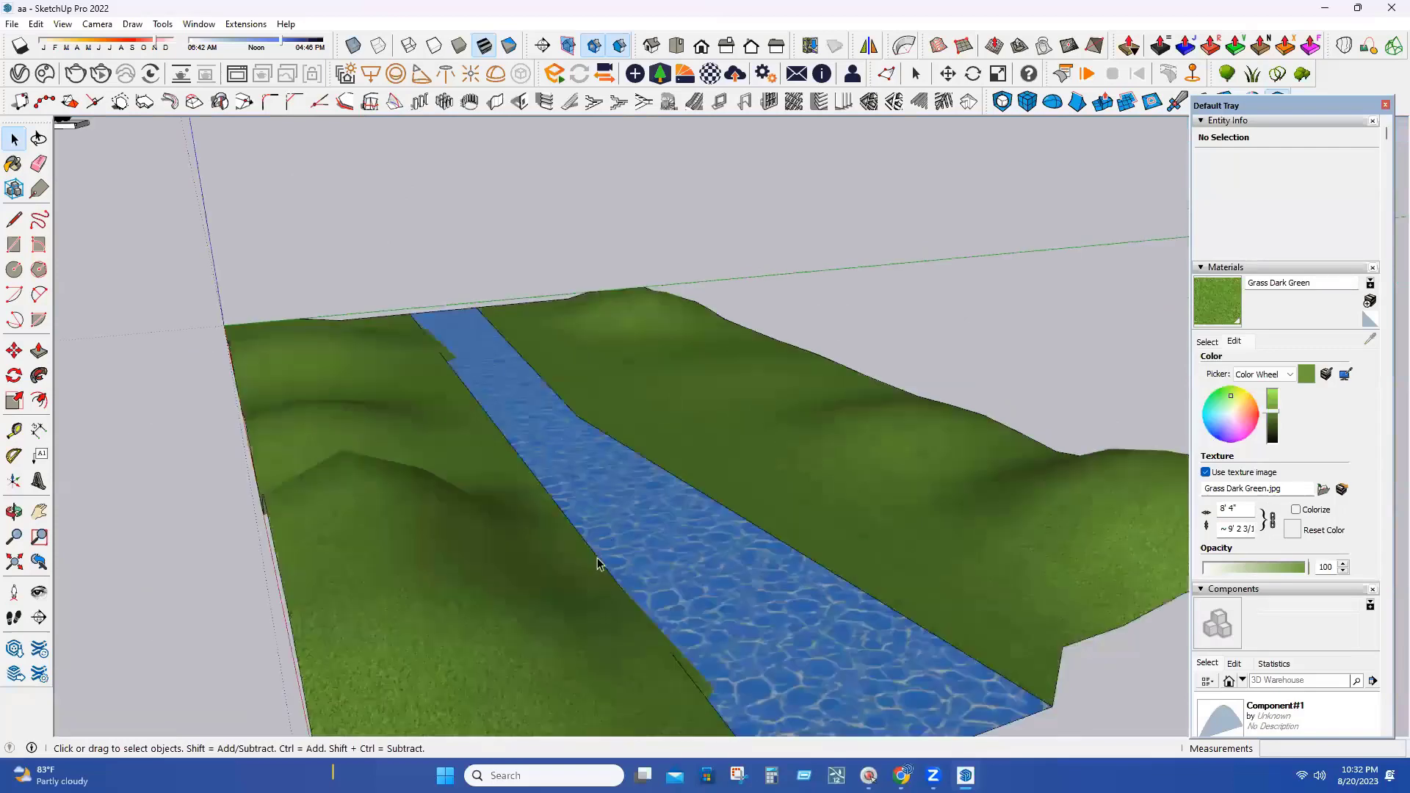
pyautogui.scroll(-1, 597, 564)
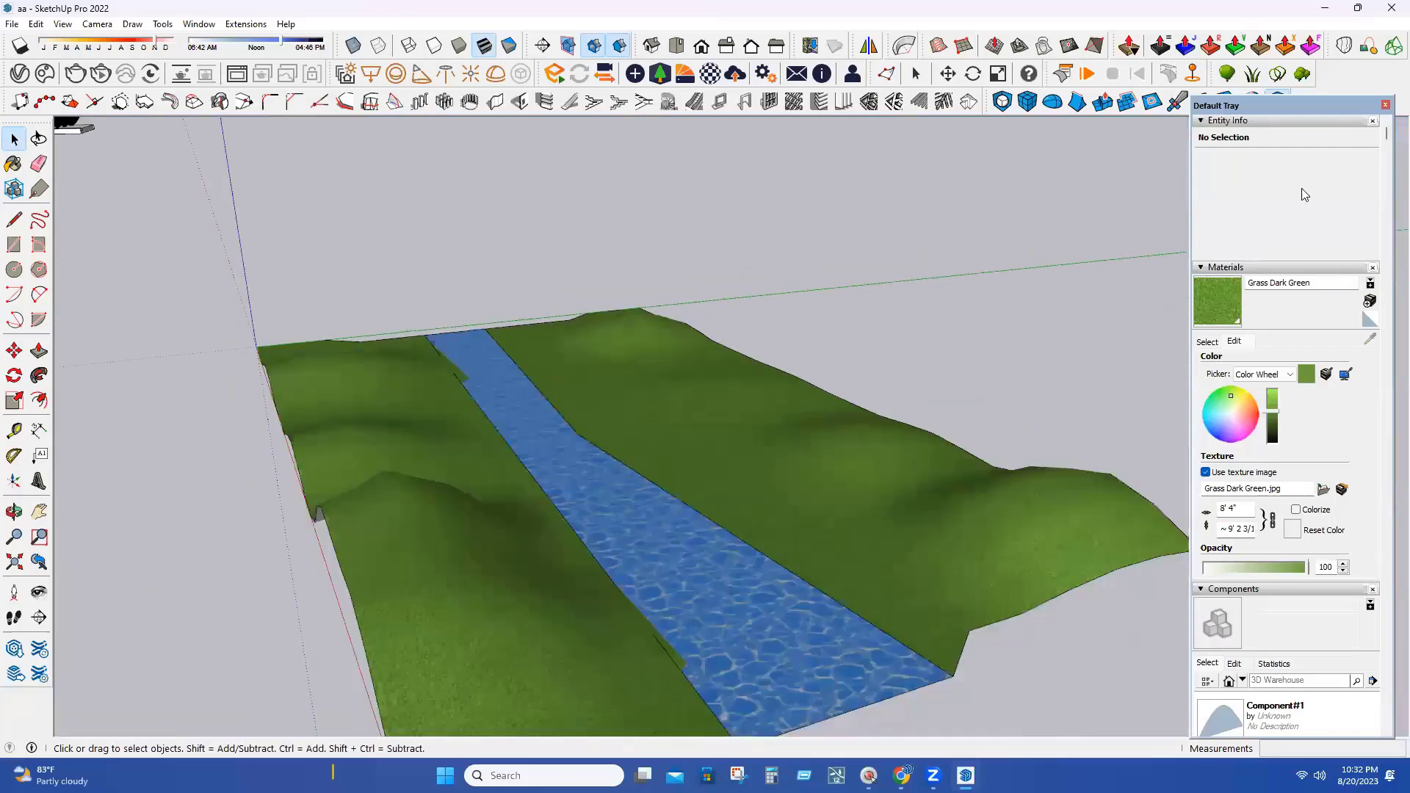
# Step: Close the tray and use 3D Tree Maker to place a Generic Tree 11 Bis on the grassy bank beside the river
pyautogui.click(1385, 106)
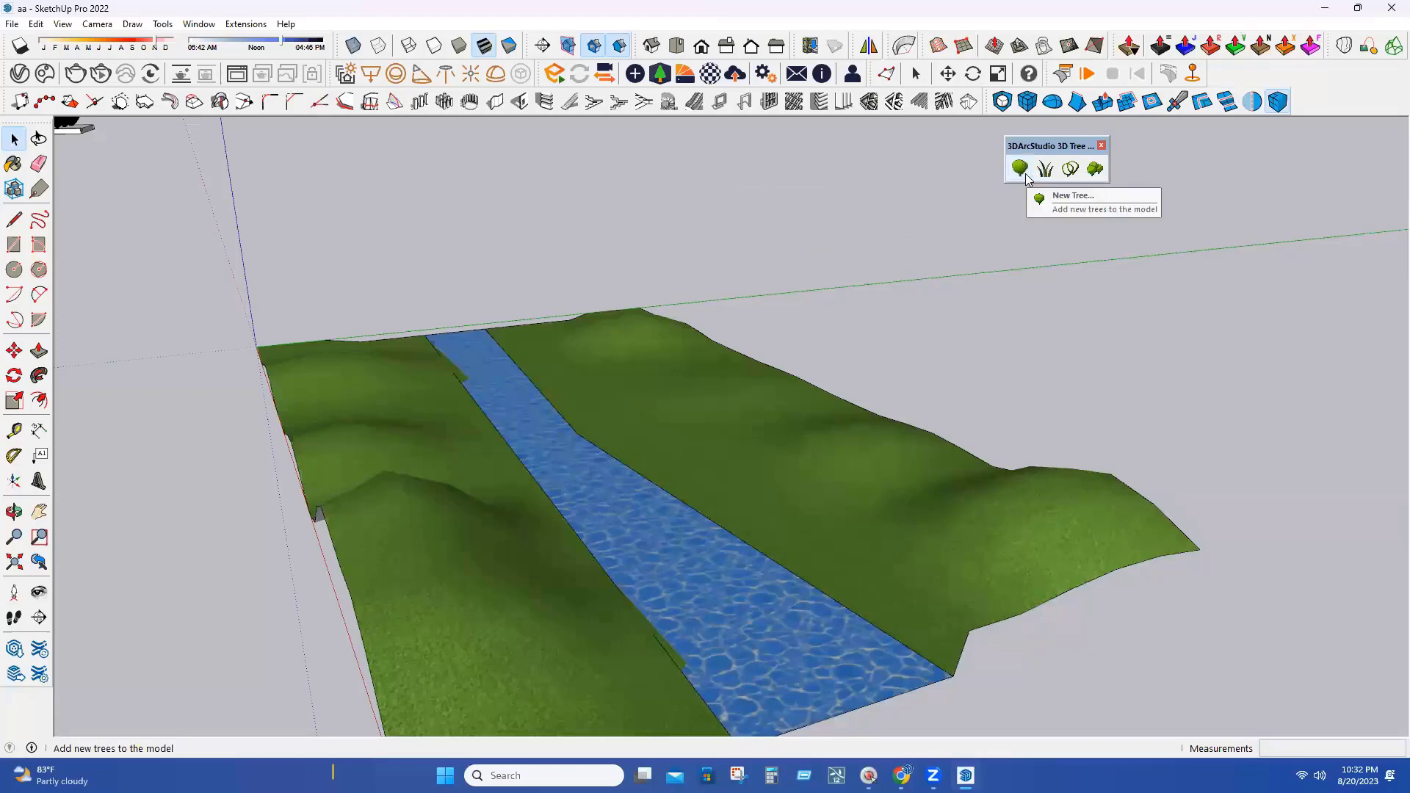
pyautogui.click(1020, 169)
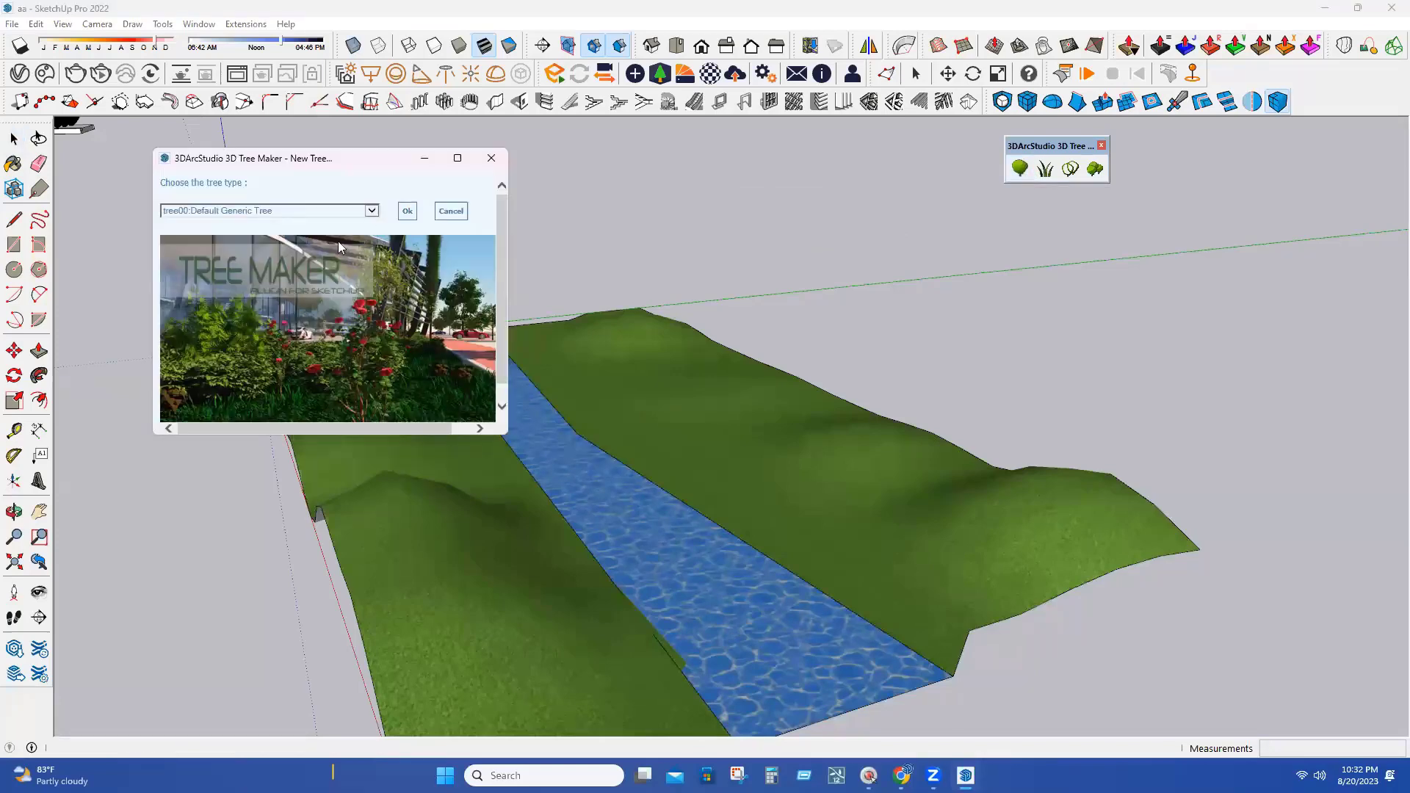
pyautogui.click(372, 210)
pyautogui.click(379, 224)
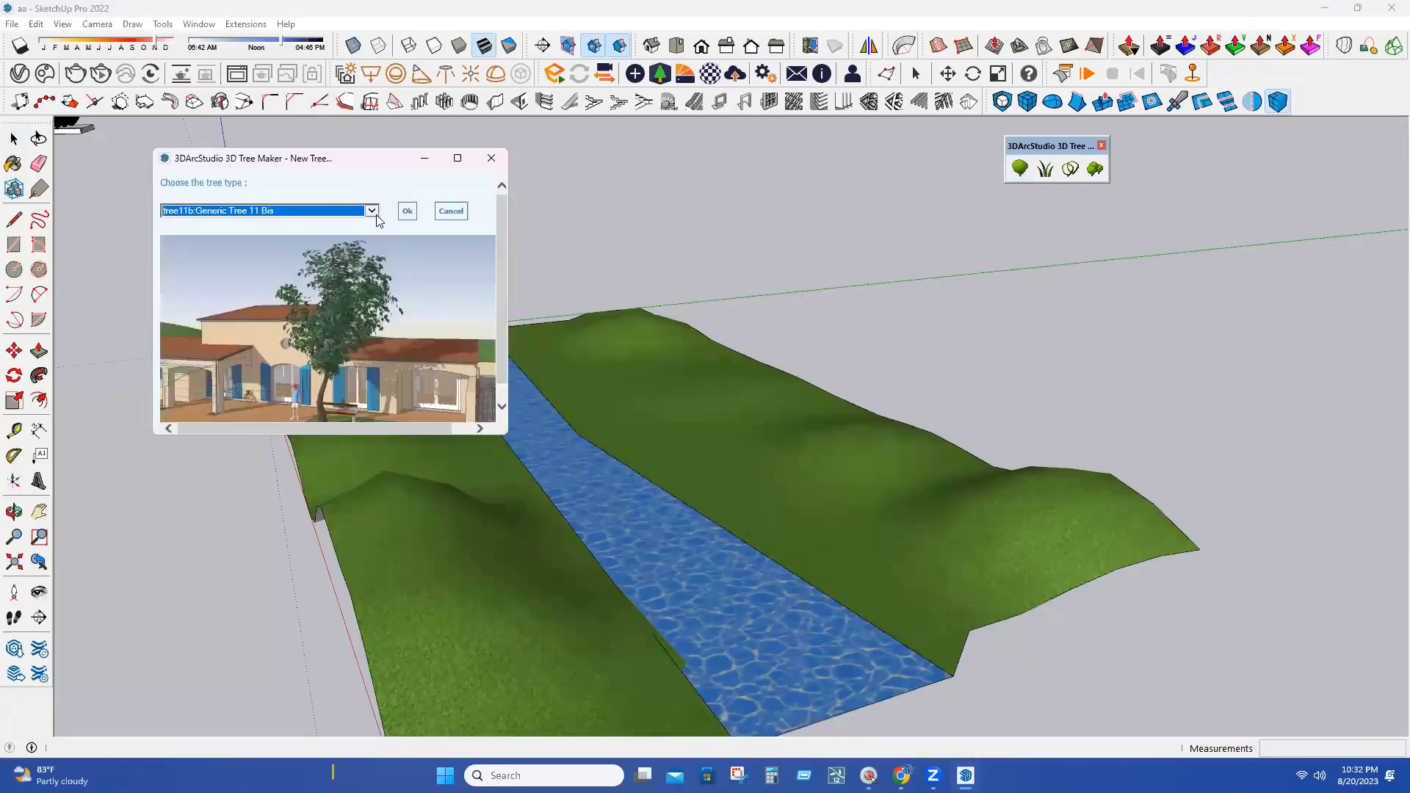
pyautogui.click(406, 212)
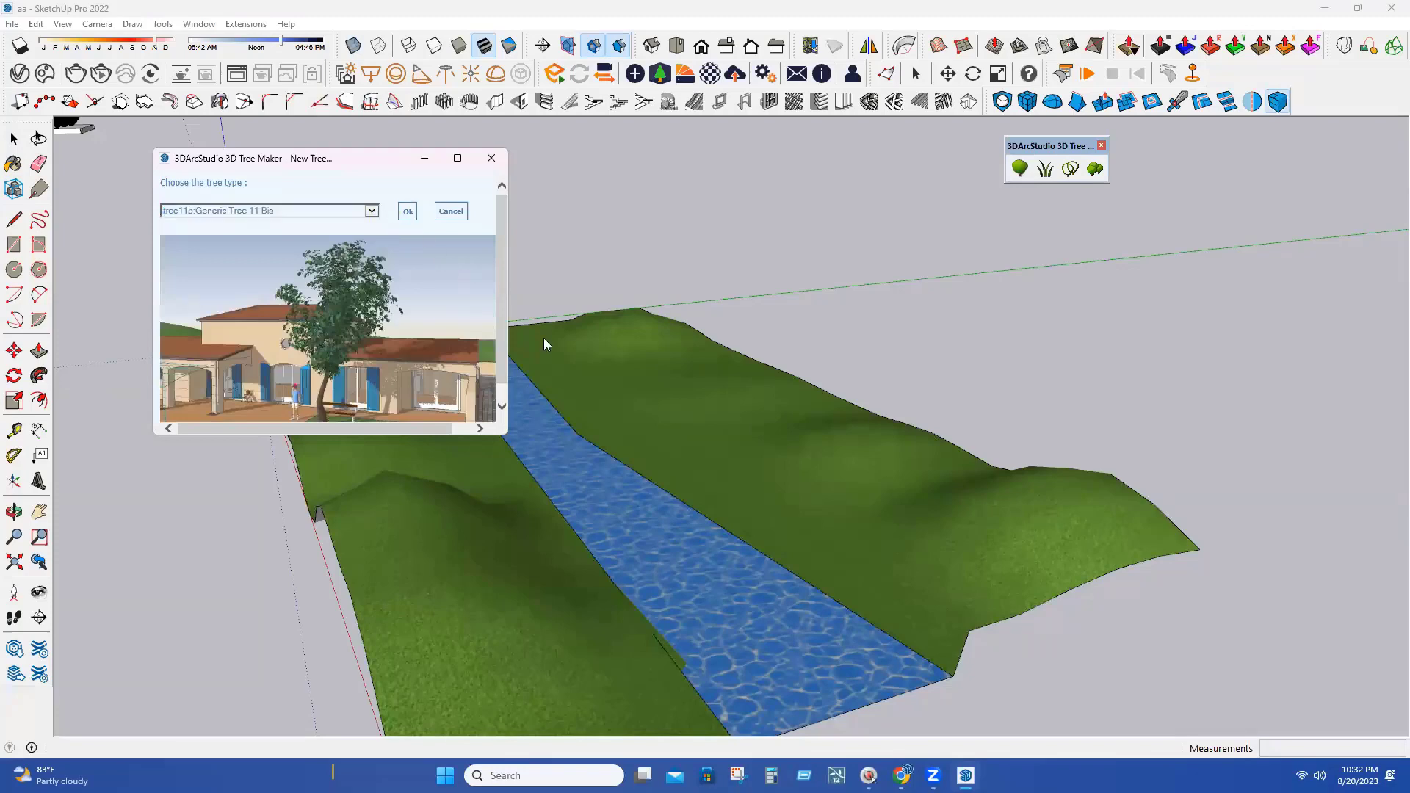
pyautogui.click(686, 467)
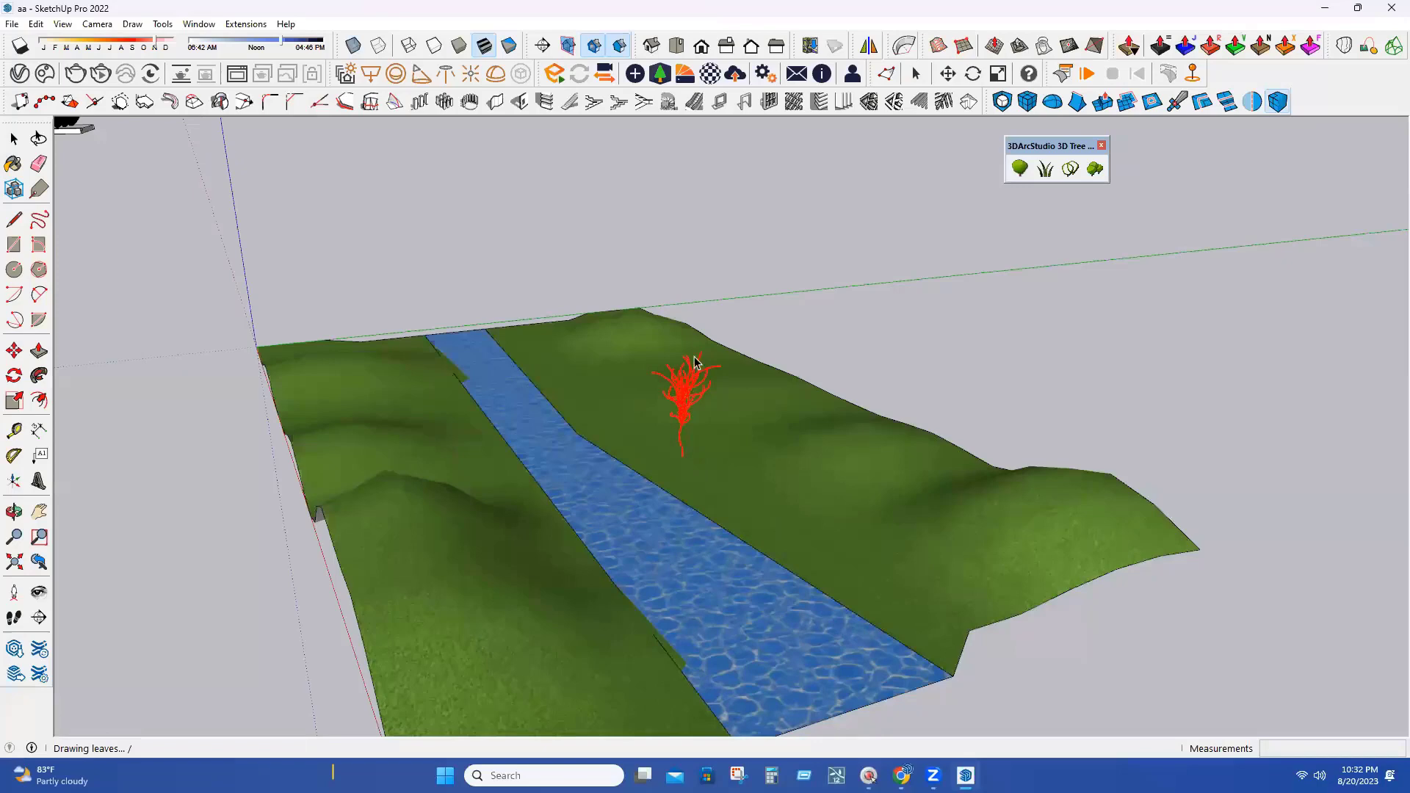
pyautogui.scroll(-2, 723, 347)
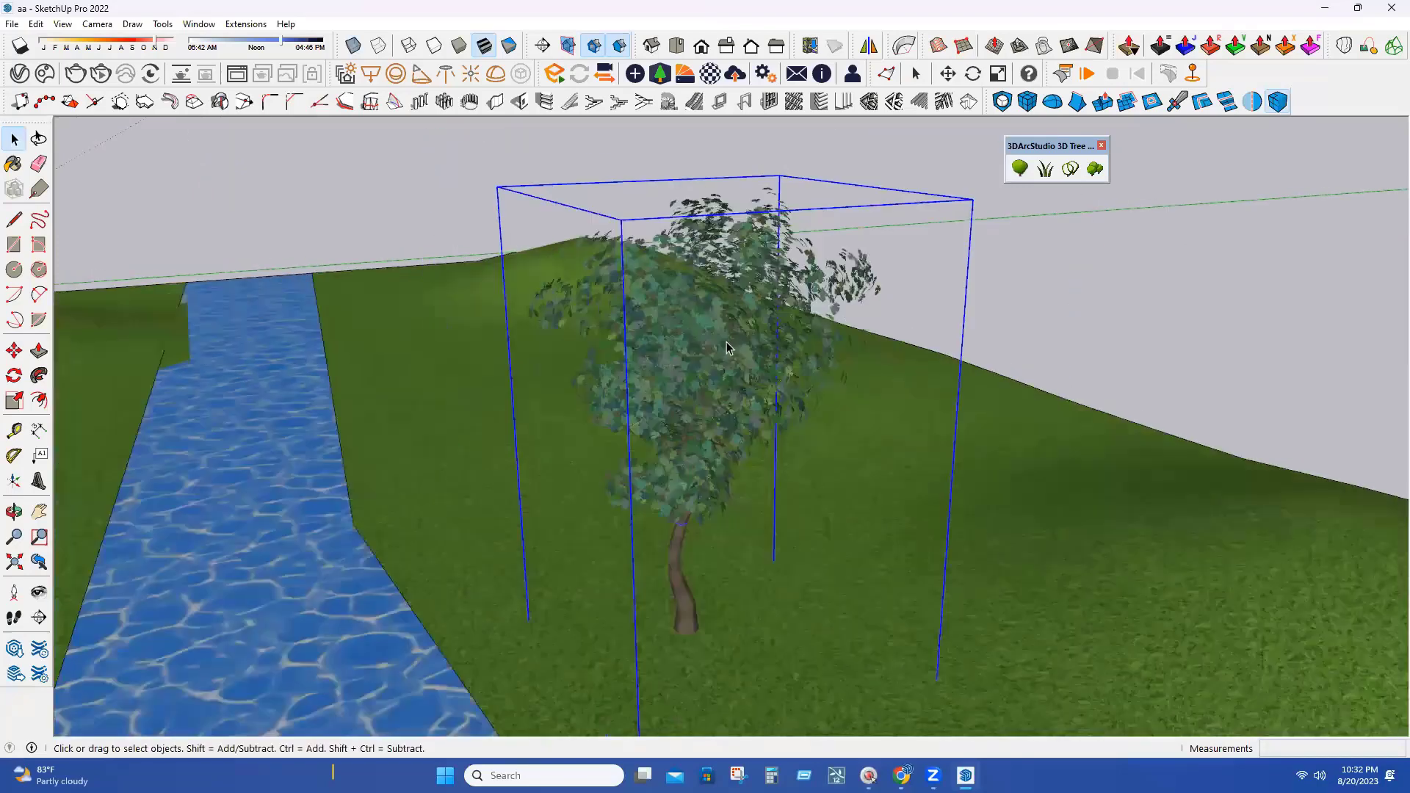
# Step: Move the new tree and place copies of it at several spots along the same river bank
pyautogui.scroll(-3, 412, 423)
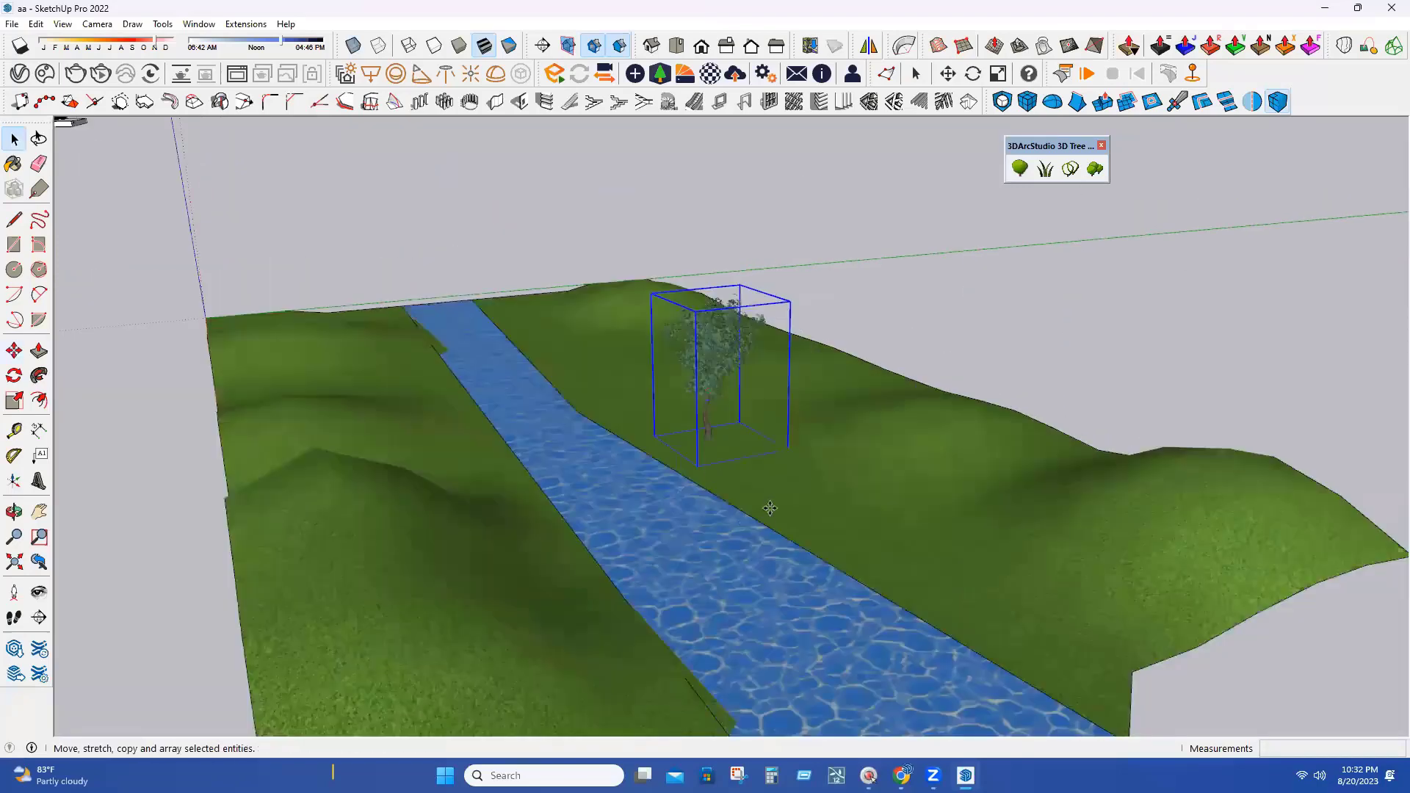
pyautogui.click(769, 503)
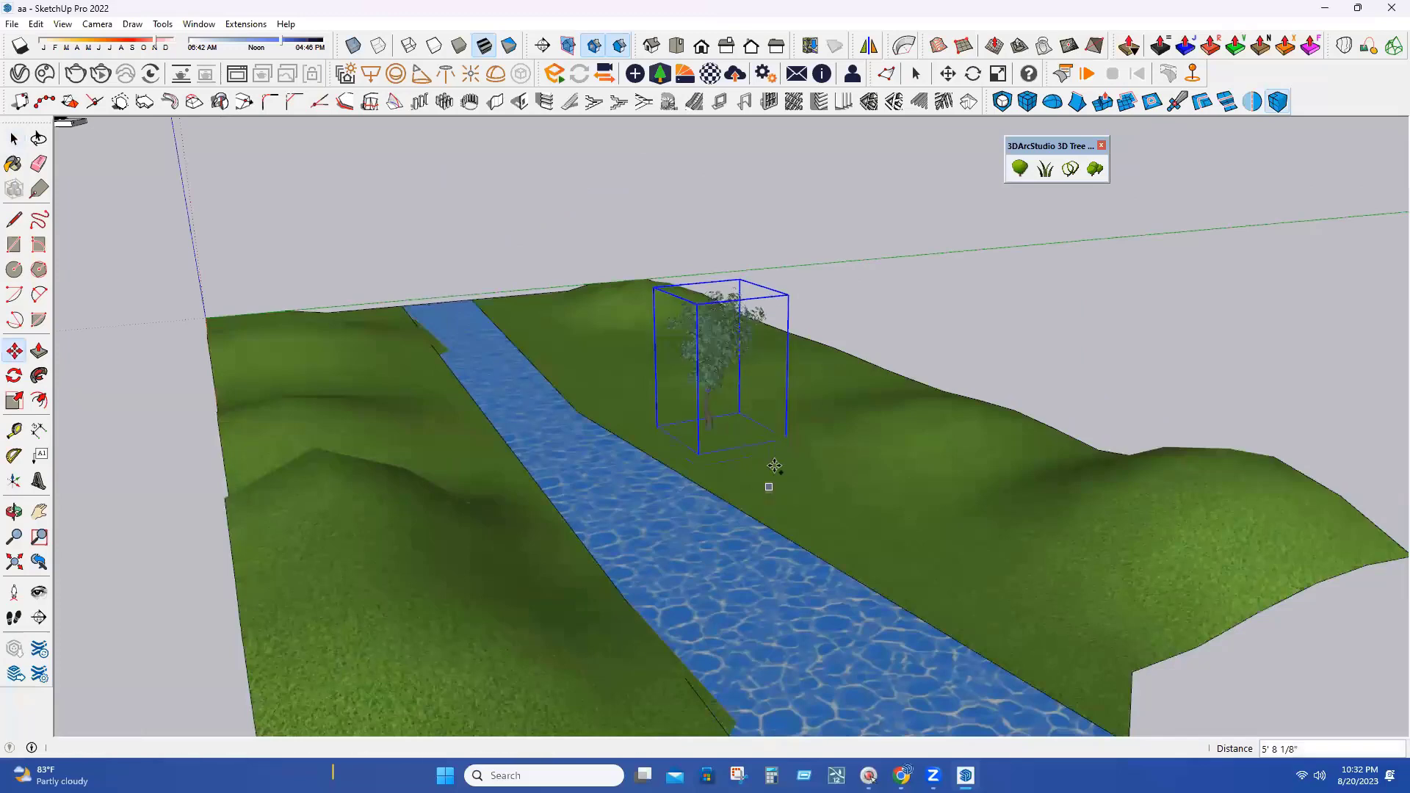
pyautogui.press('ctrl')
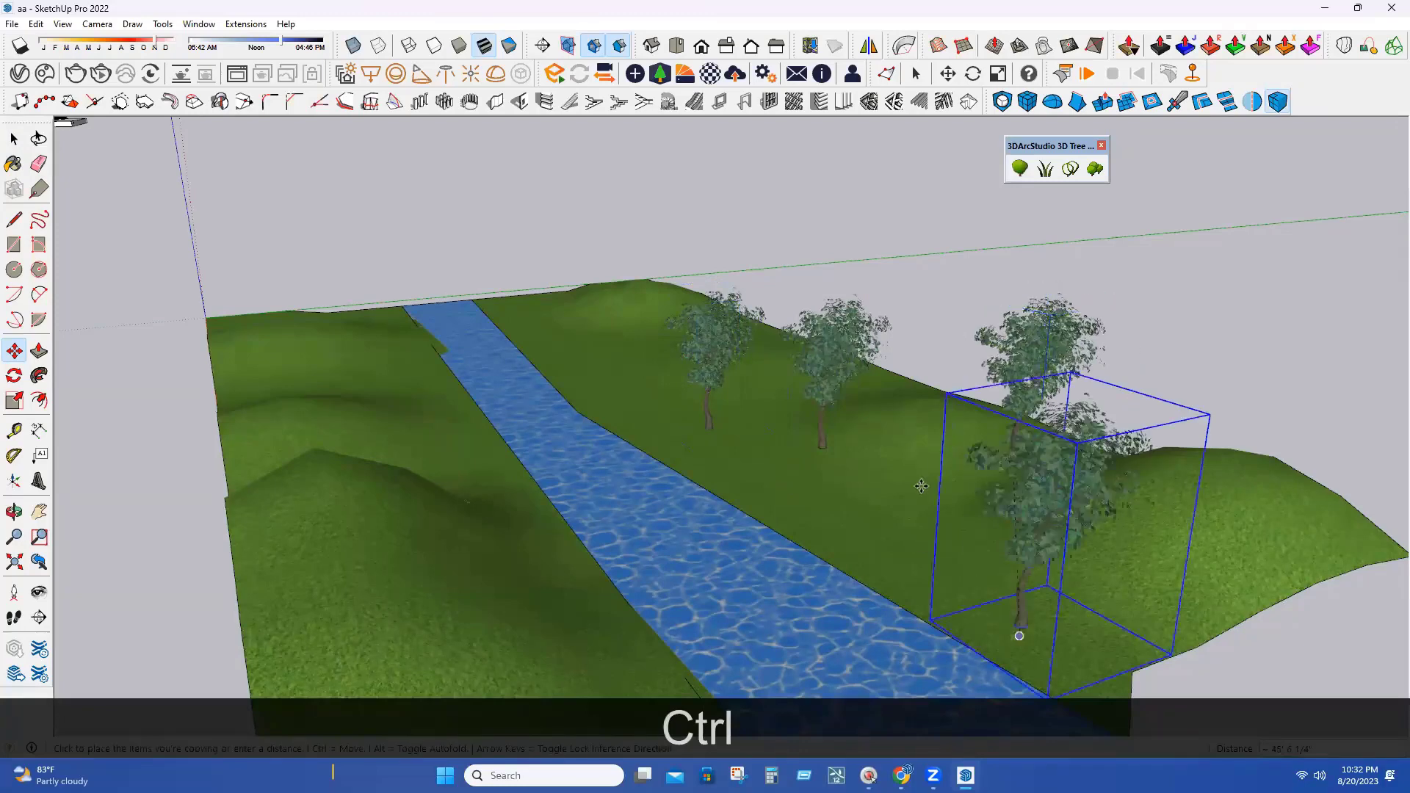
pyautogui.scroll(-2, 992, 556)
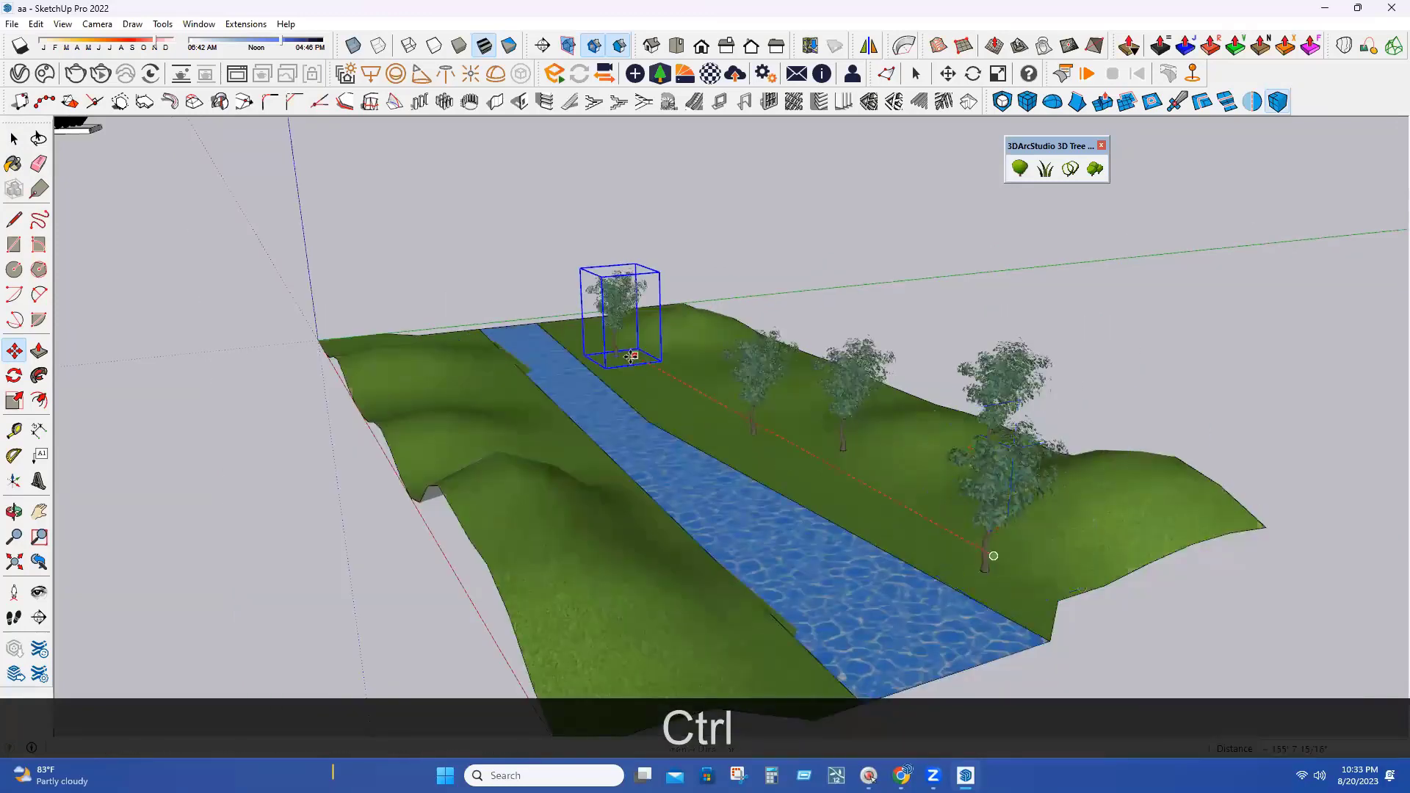
pyautogui.click(624, 352)
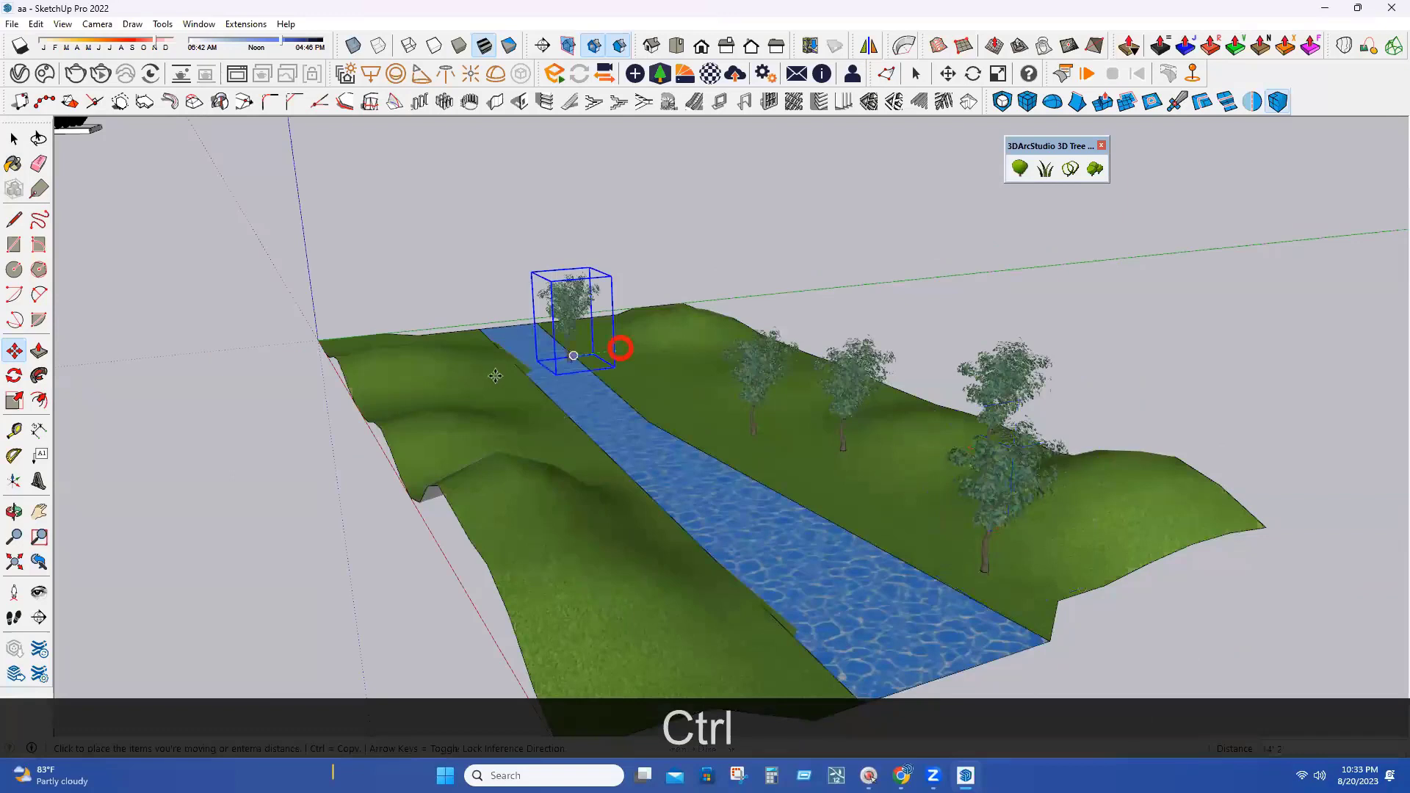
# Step: Place one more copy of the green tree on the opposite bank near the river's far end, and end the Move command
pyautogui.click(473, 358)
pyautogui.click(518, 392)
pyautogui.press('Escape')
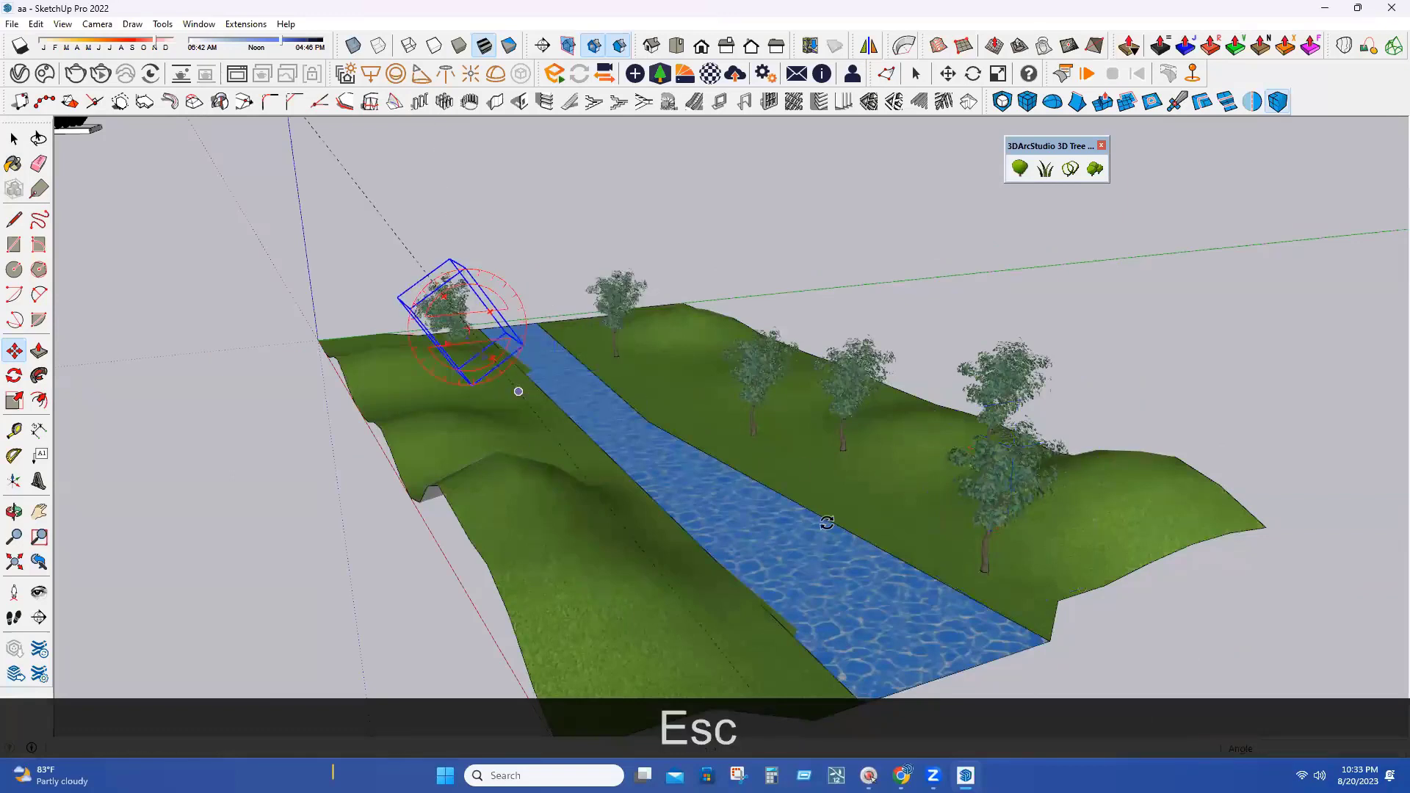
pyautogui.press('Escape')
pyautogui.click(14, 138)
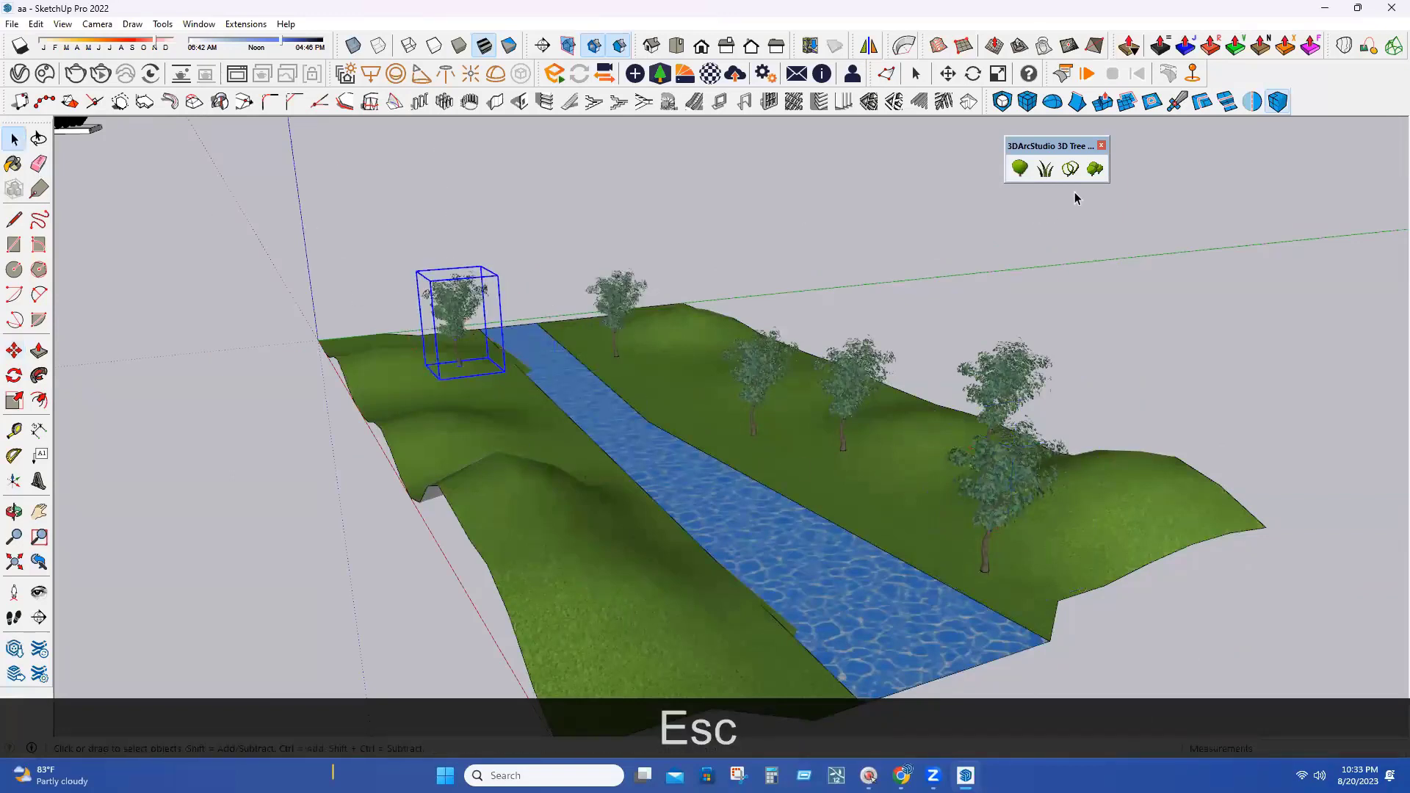
# Step: Try to scatter Generic Flower Plant 55 bis over the terrain with Make Grass, and close its dialog
pyautogui.click(1043, 171)
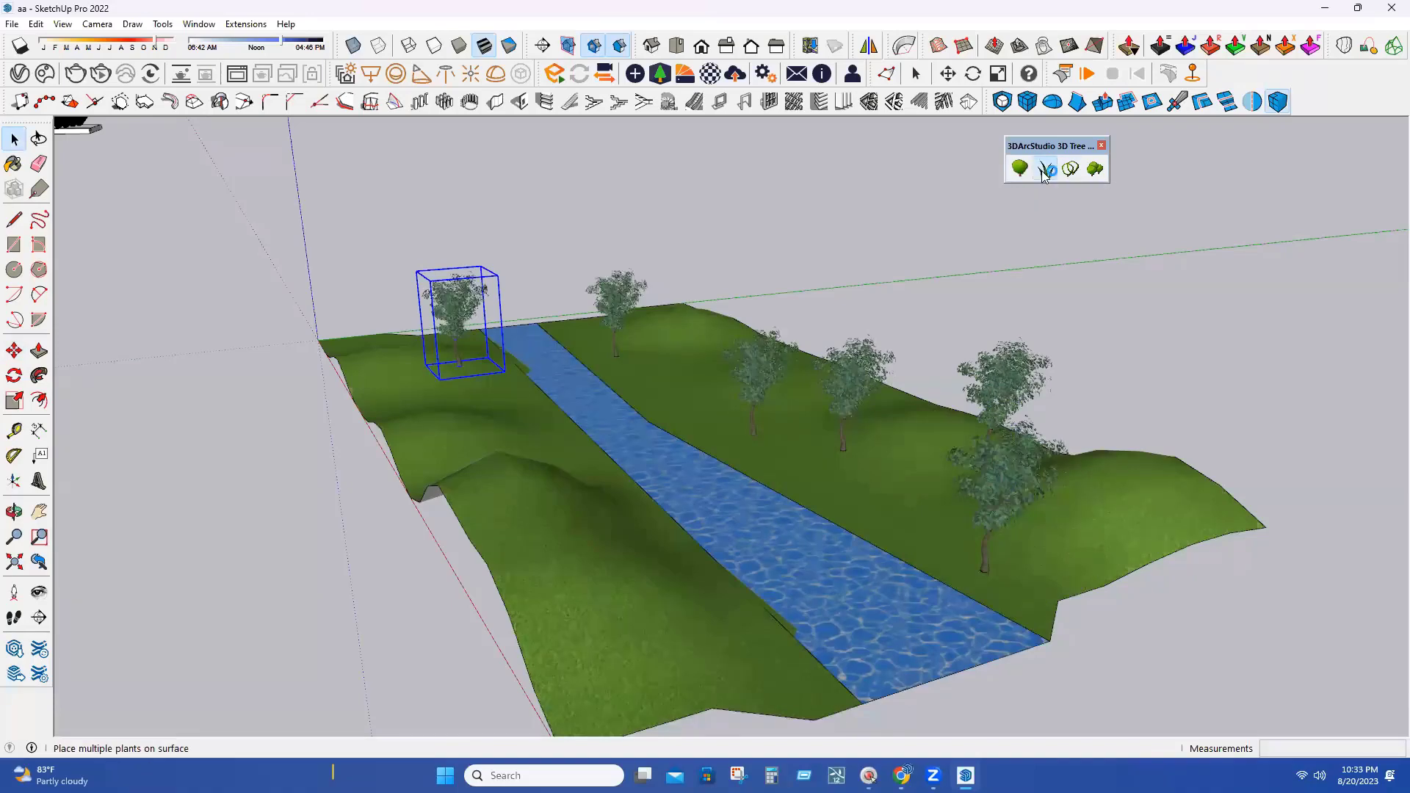
pyautogui.click(293, 210)
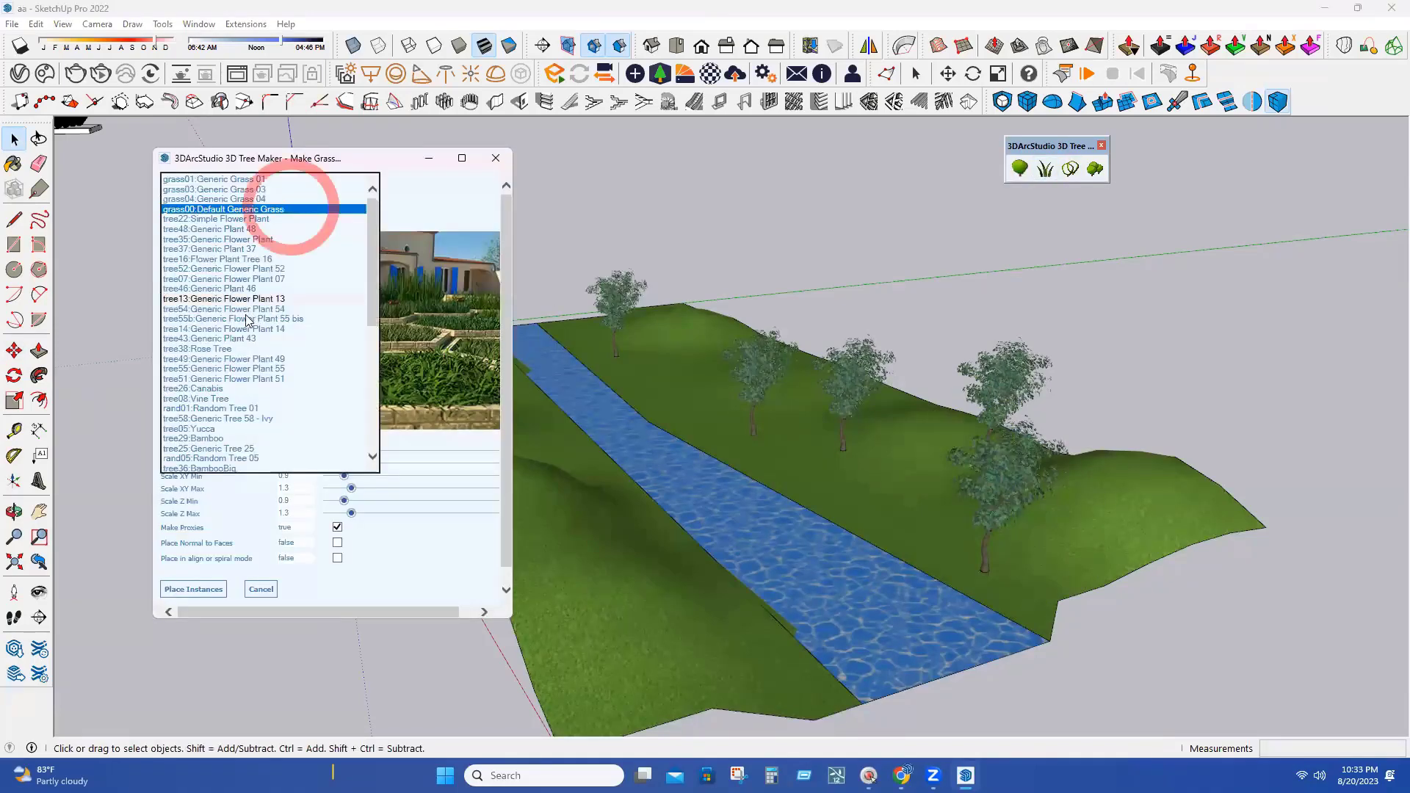
pyautogui.click(324, 386)
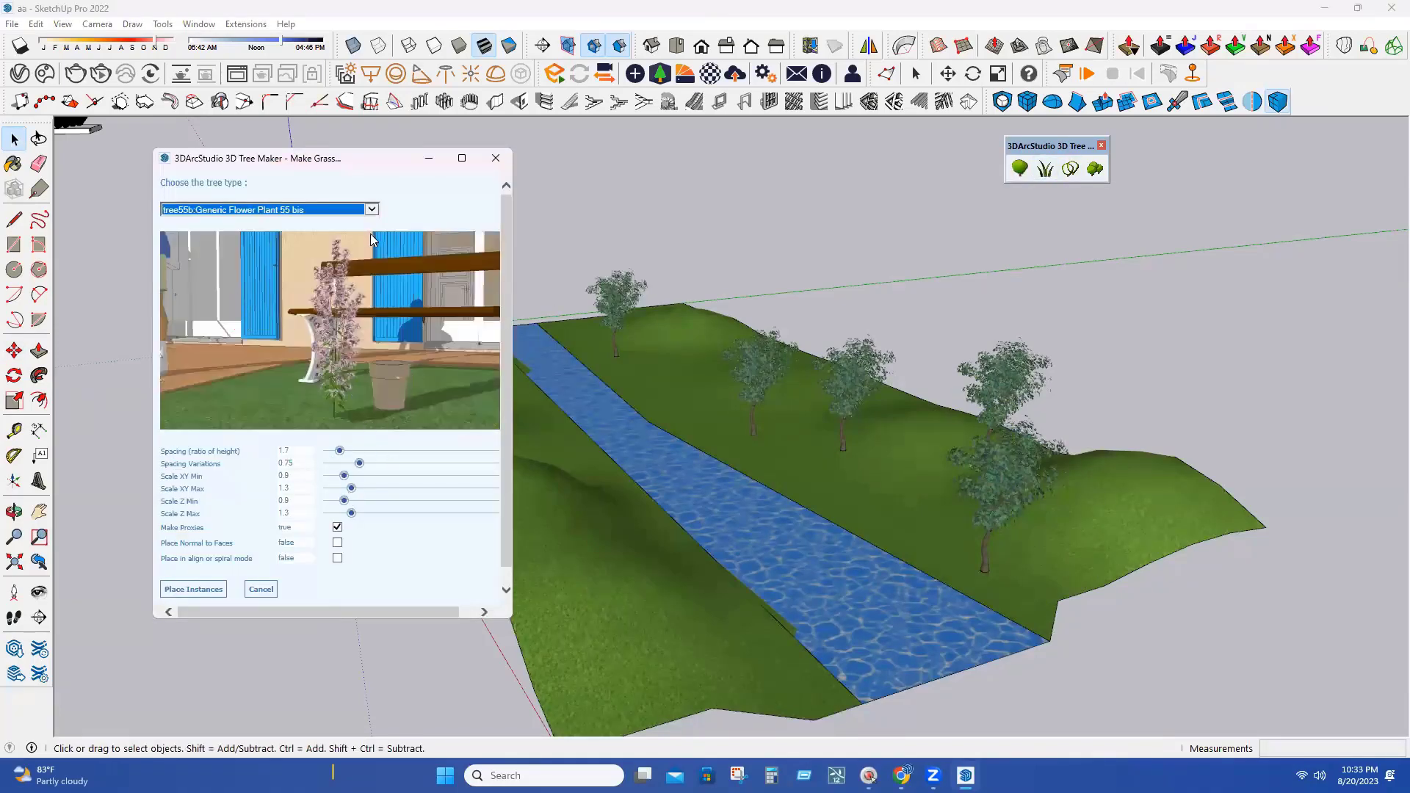
pyautogui.click(193, 590)
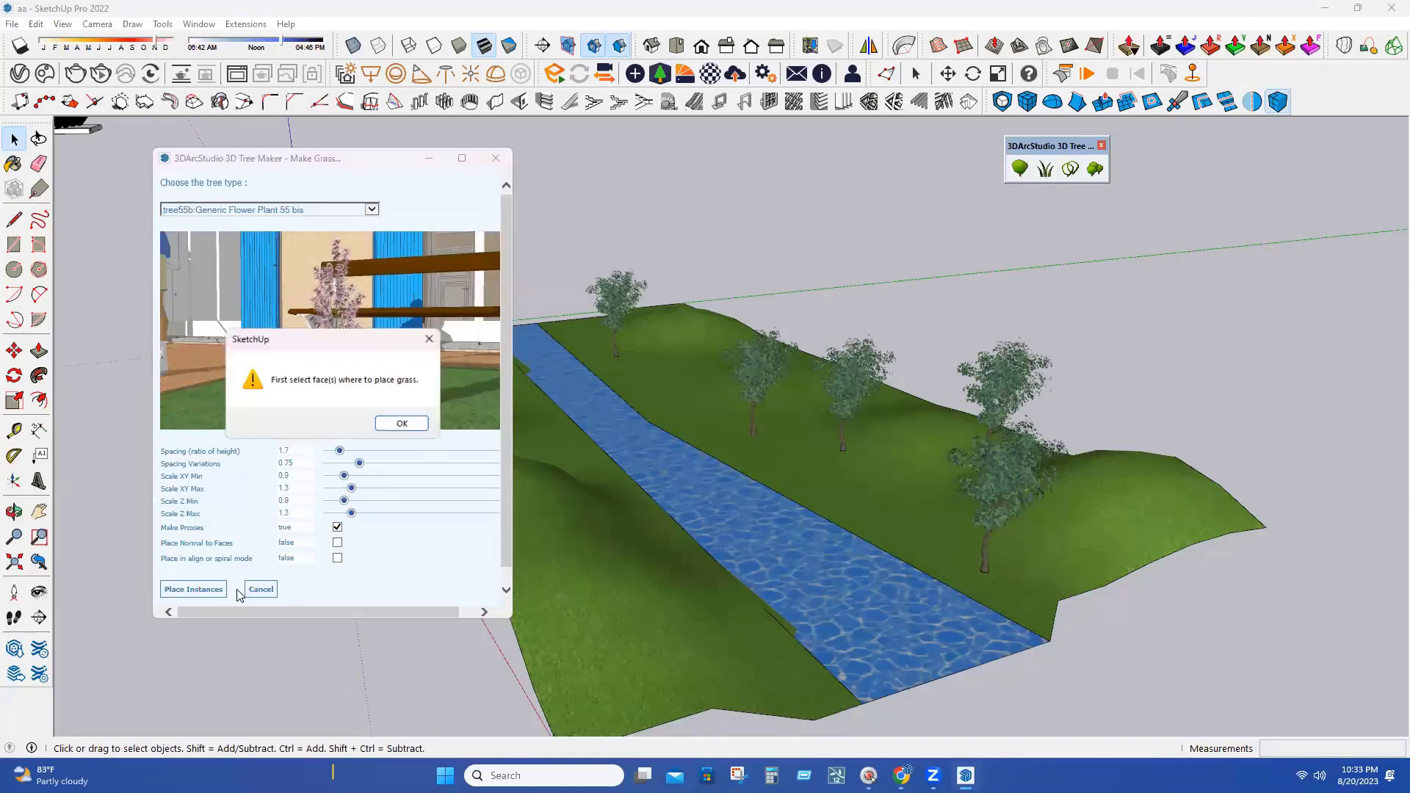
pyautogui.click(403, 420)
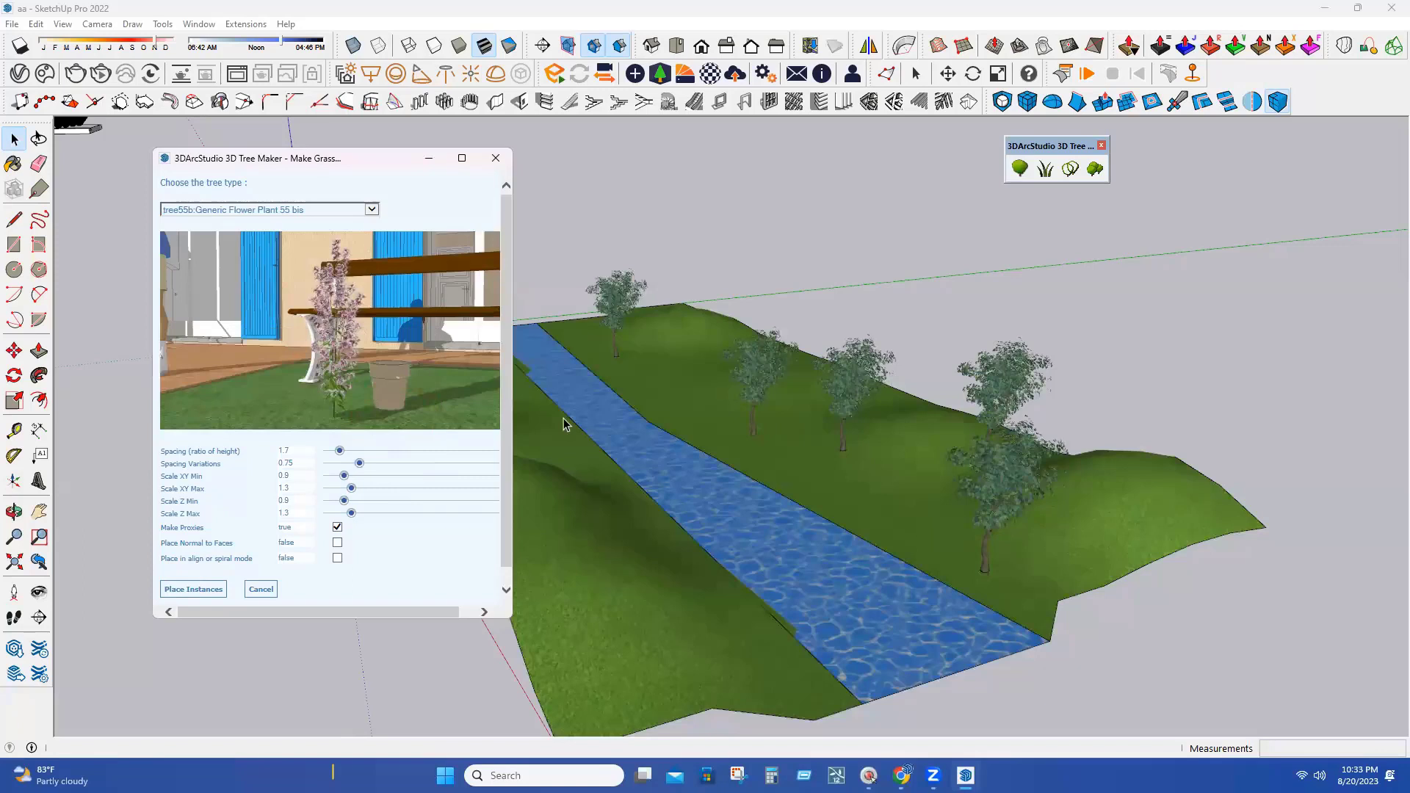
pyautogui.click(614, 538)
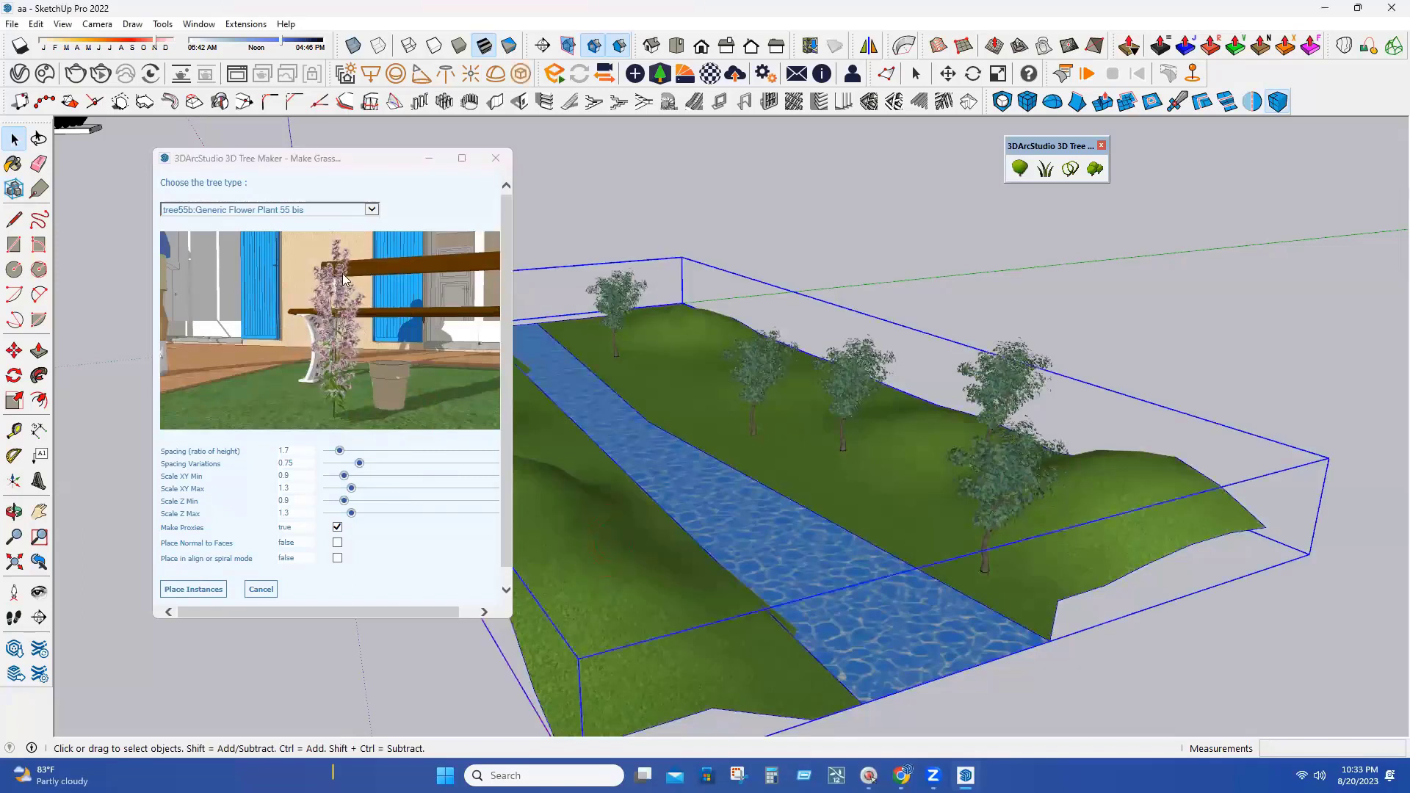
pyautogui.click(371, 210)
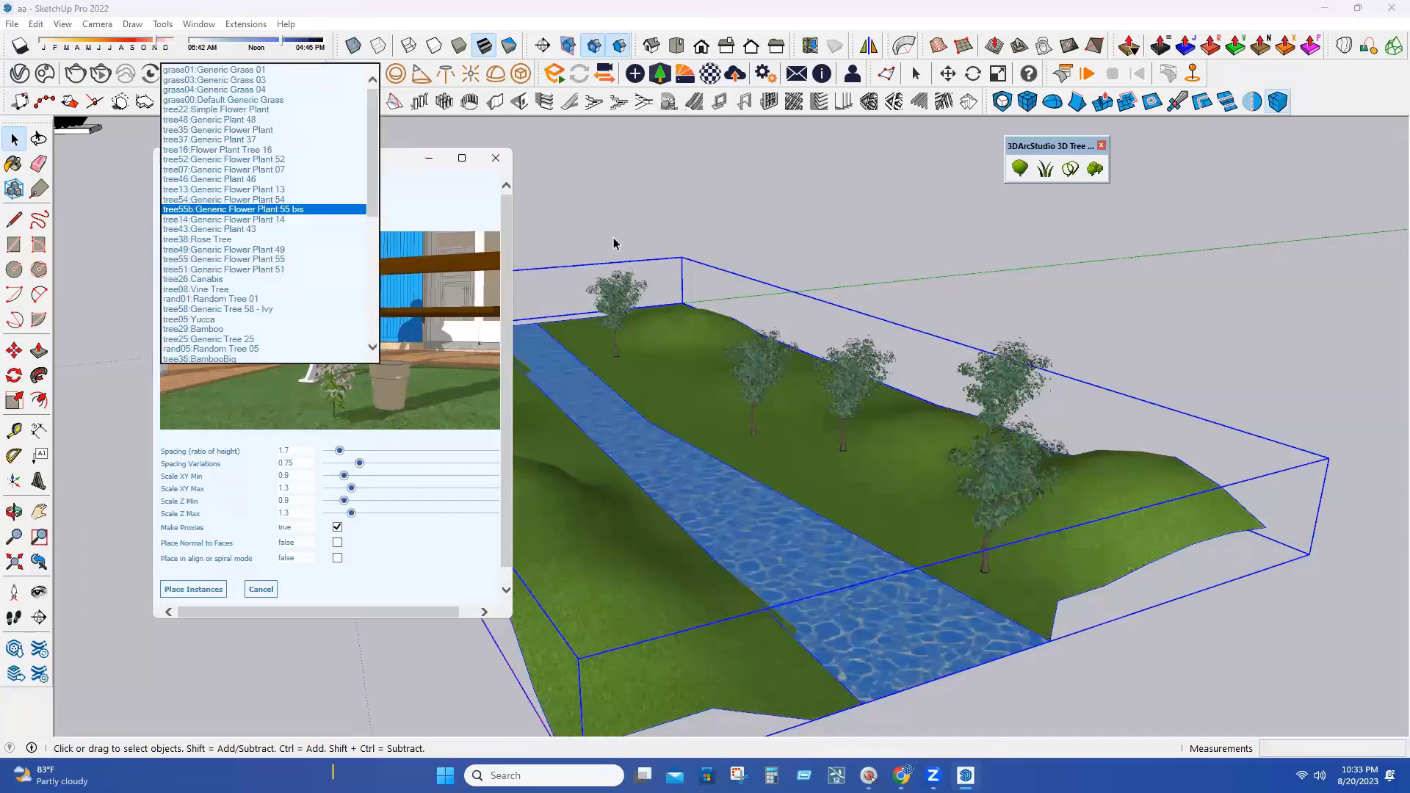
pyautogui.press('Escape')
pyautogui.click(494, 158)
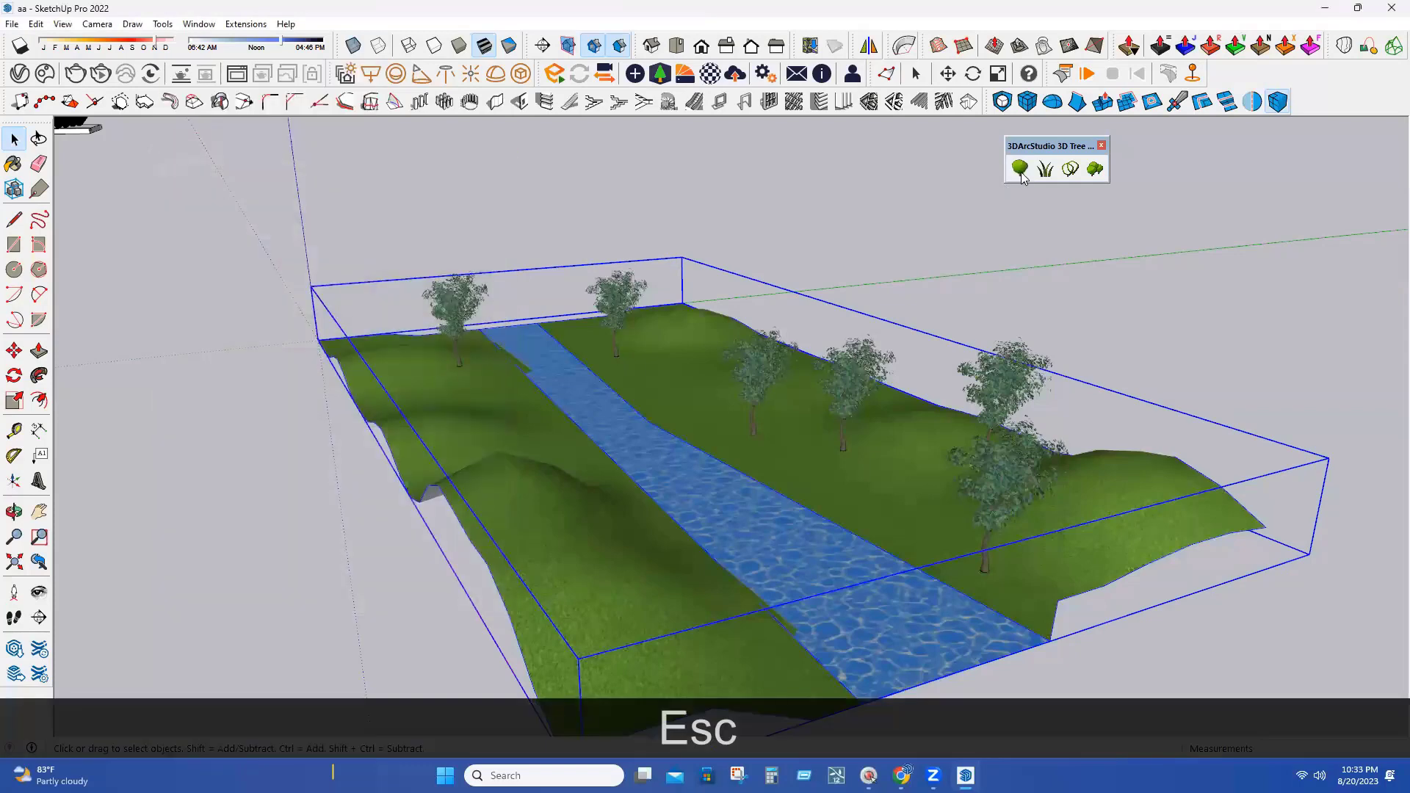
# Step: Use 3D Tree Maker to place a red Generic Tree 28 near the front end of the bank beside the river
pyautogui.click(1019, 169)
pyautogui.click(372, 211)
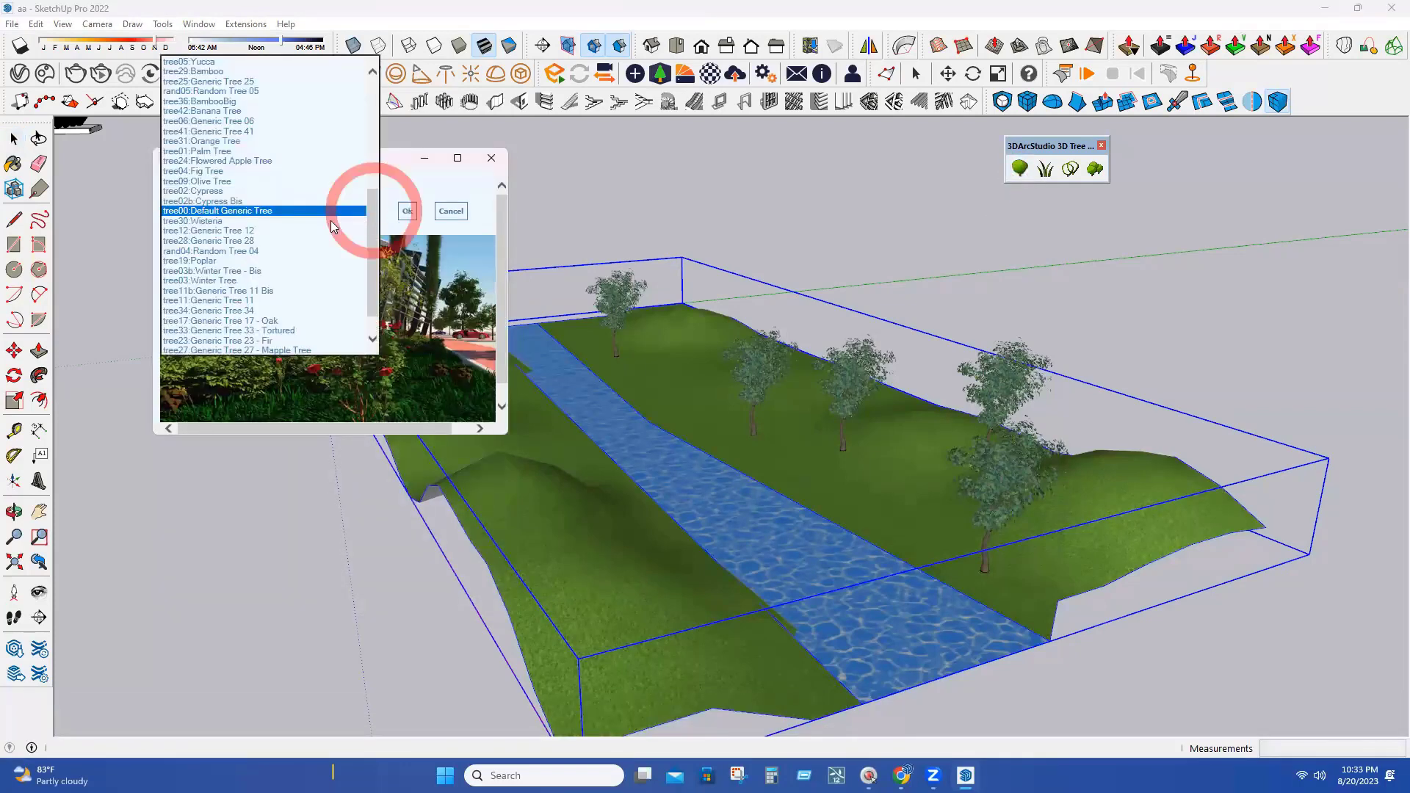
pyautogui.click(351, 324)
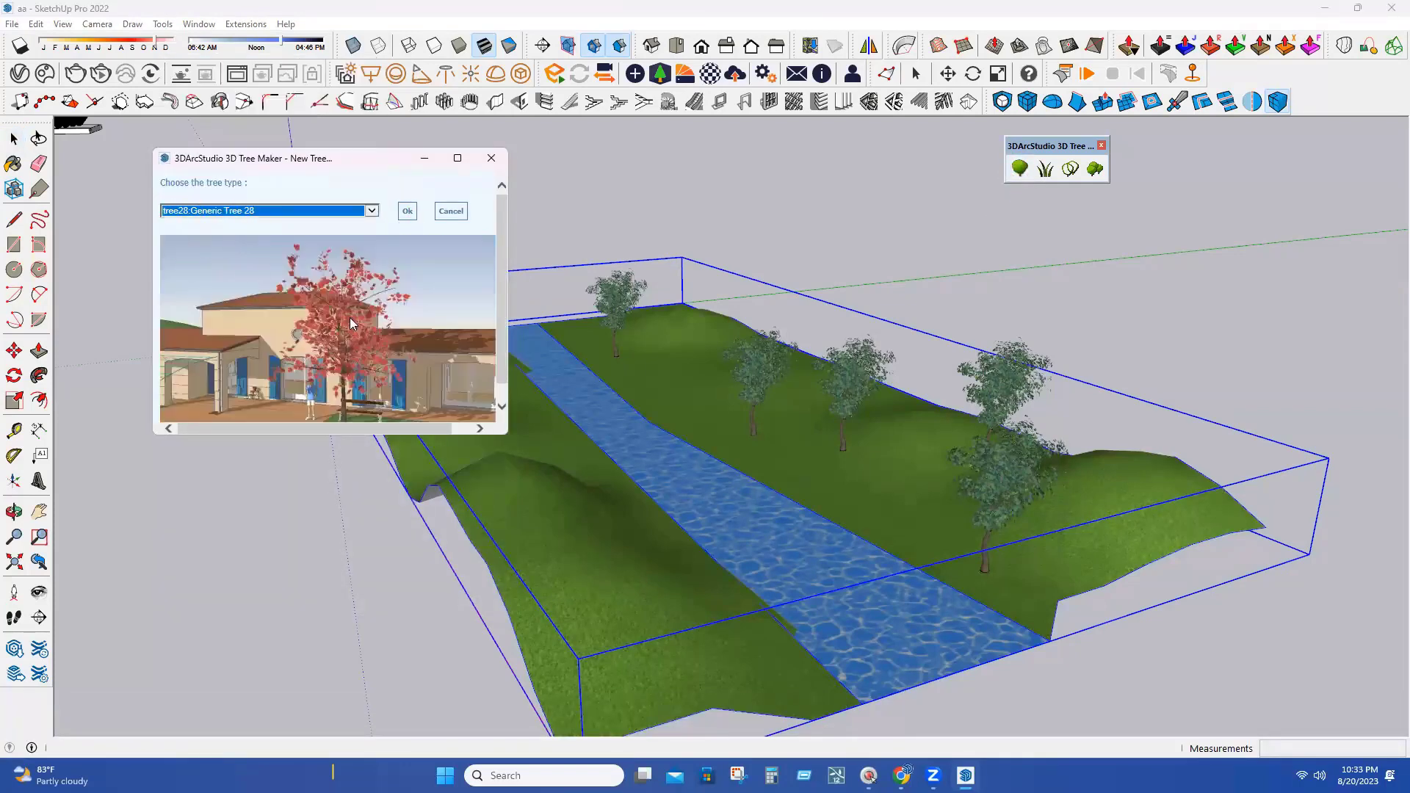
pyautogui.click(408, 211)
pyautogui.click(738, 677)
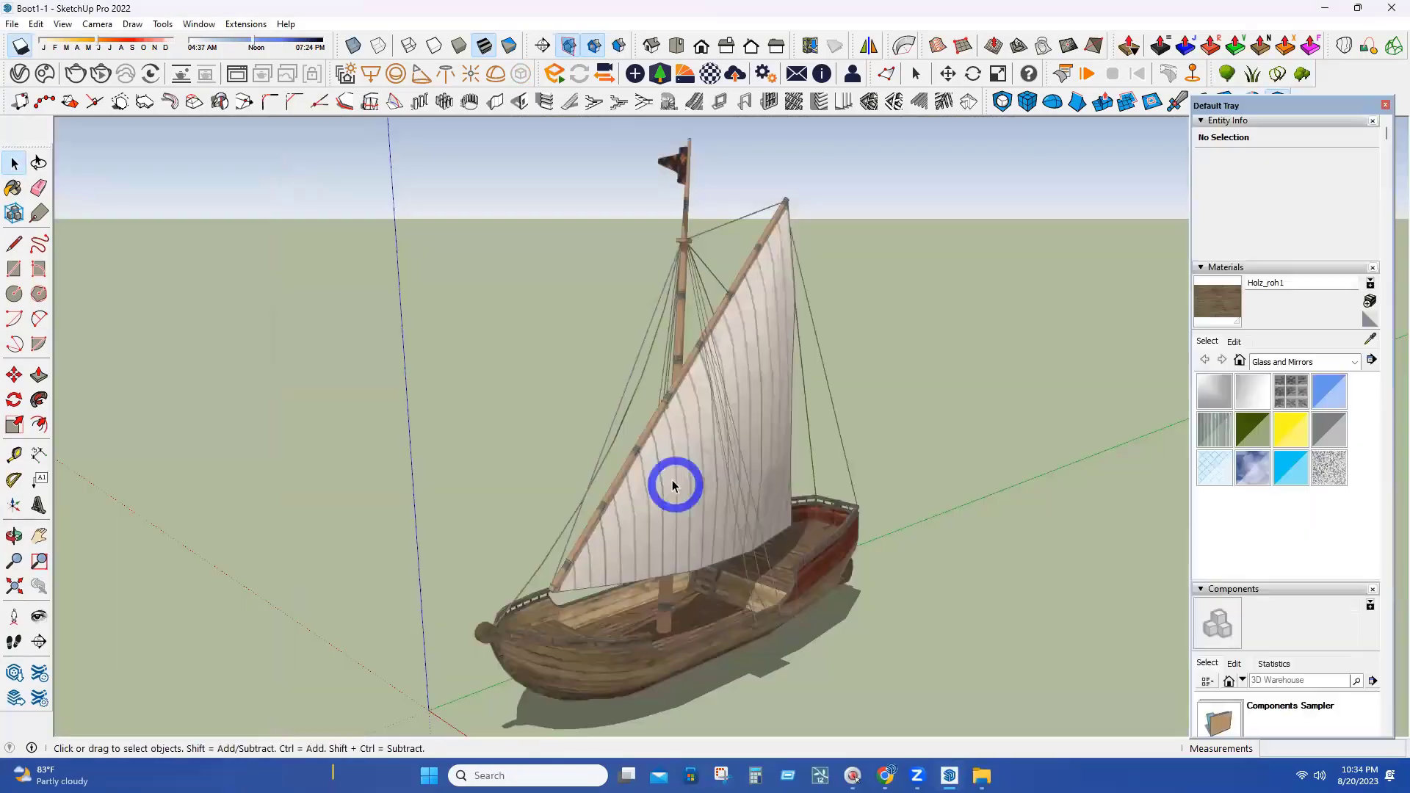
# Step: Select the whole sailboat component in the Boot1-1 model and copy it
pyautogui.moveTo(670, 482); pyautogui.dragTo(650, 559)
pyautogui.moveTo(650, 560); pyautogui.dragTo(609, 558, button='middle')
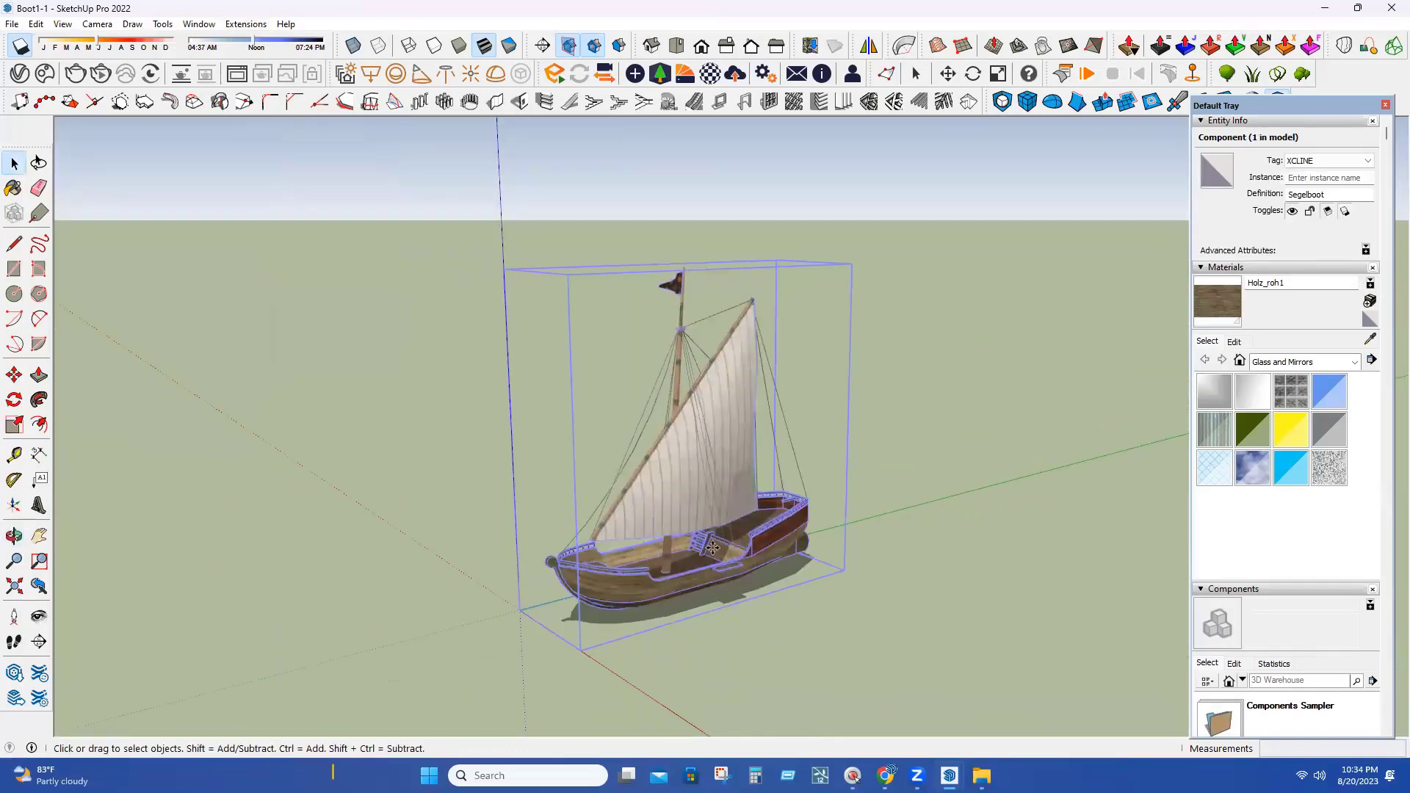
pyautogui.hotkey('ctrl', 'c')
pyautogui.hotkey('ctrl', 'v')
pyautogui.press('Escape')
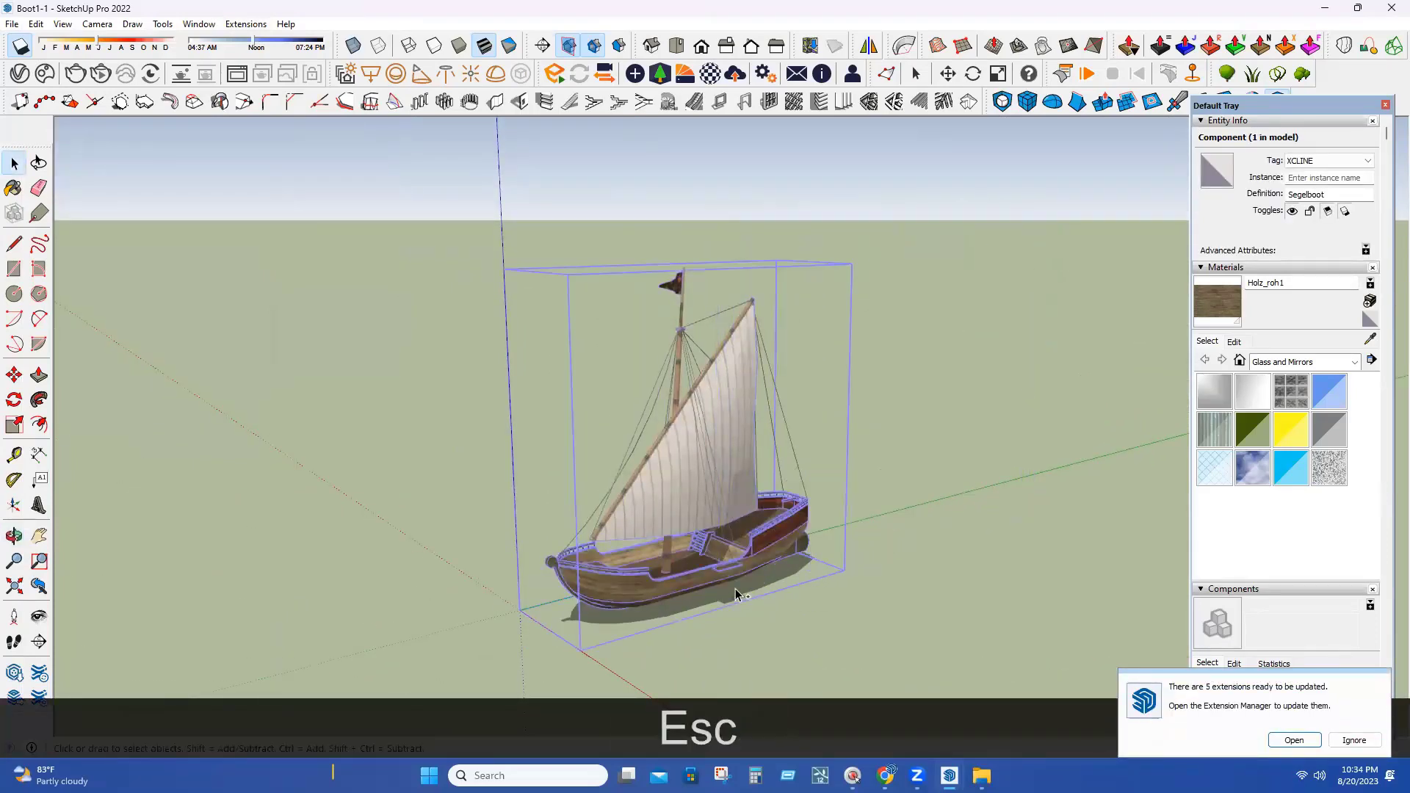
pyautogui.hotkey('ctrl', 'c')
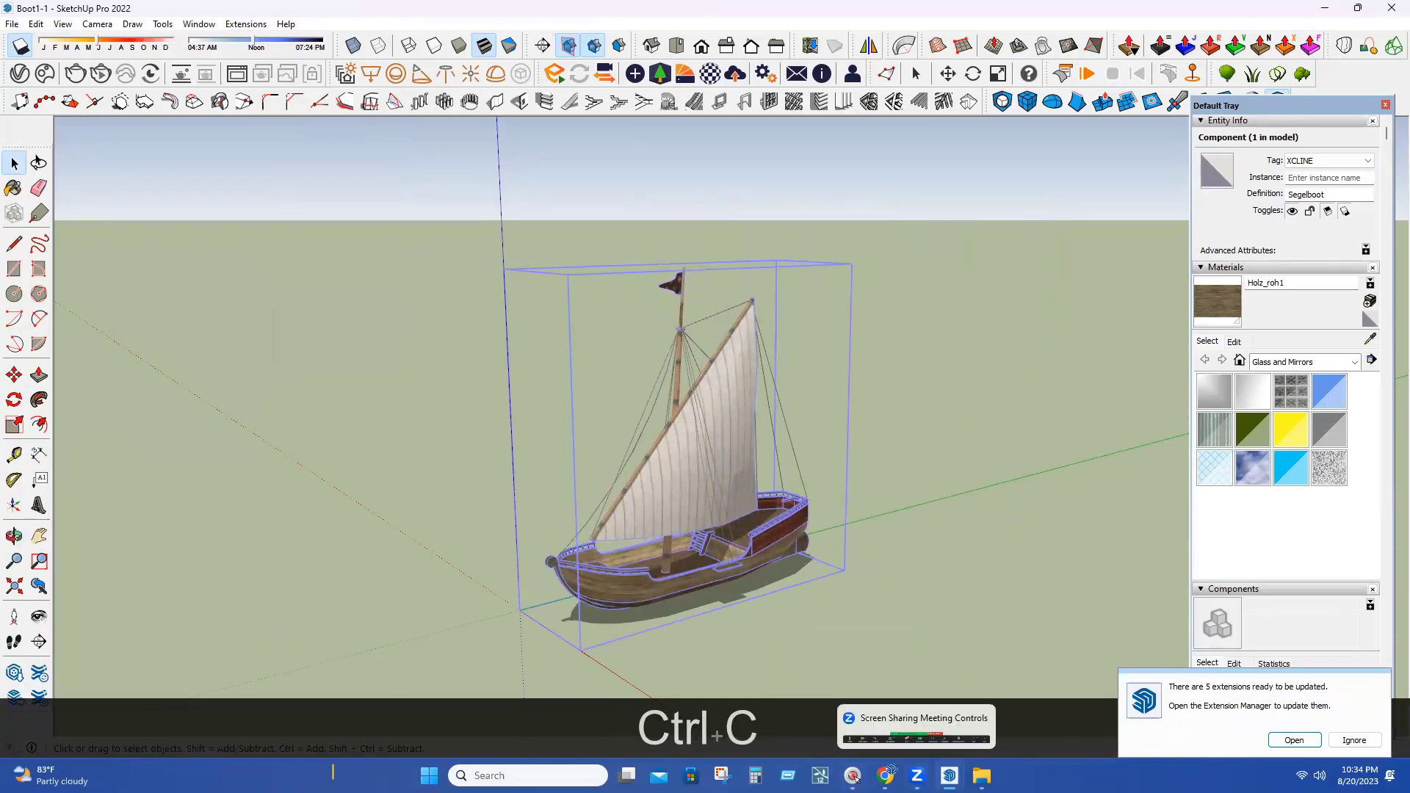
# Step: Switch to the aa terrain model and paste the sailboat at the front end of the river
pyautogui.moveTo(949, 775)
pyautogui.click(883, 719)
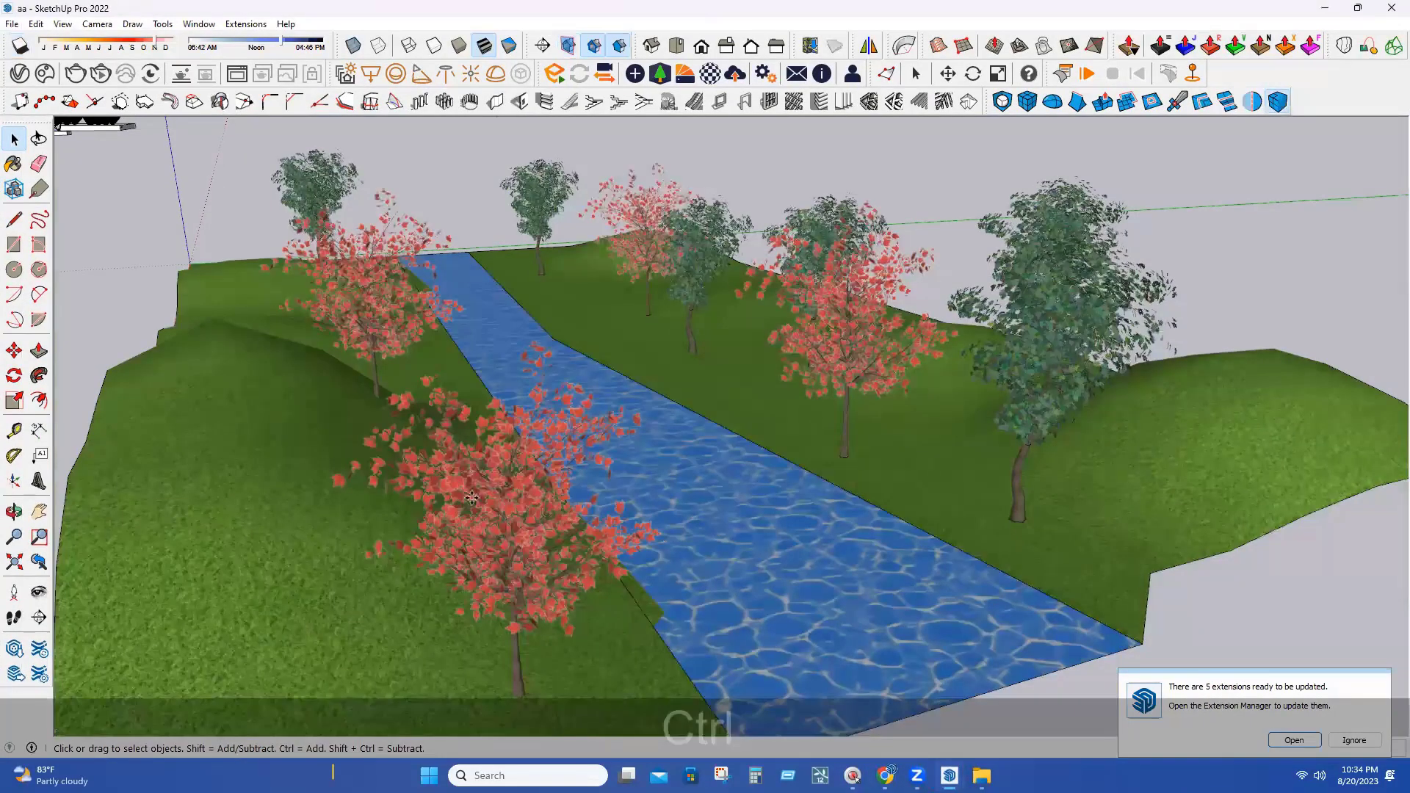
pyautogui.hotkey('ctrl', 'v')
pyautogui.scroll(-3, 743, 614)
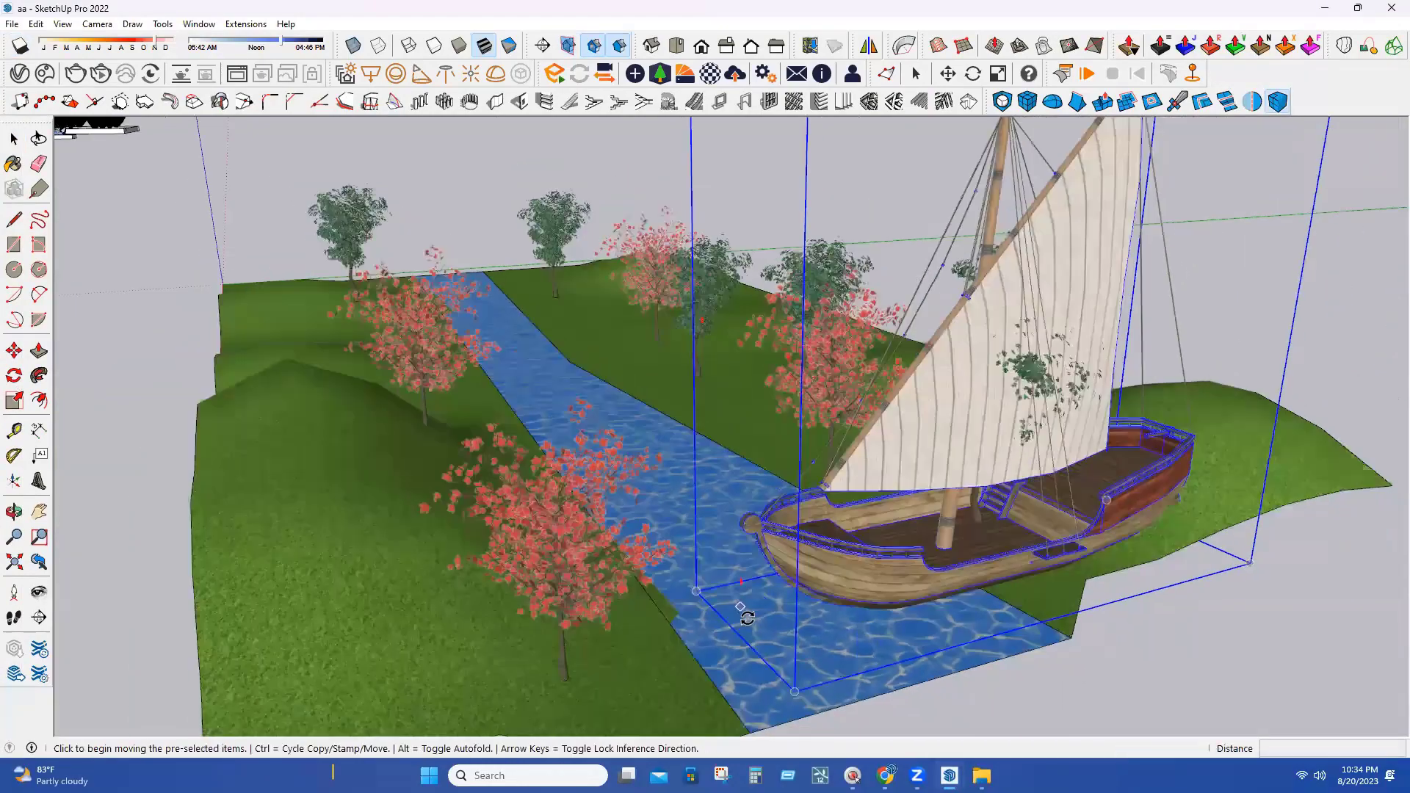
pyautogui.scroll(-2, 747, 617)
pyautogui.scroll(1, 772, 617)
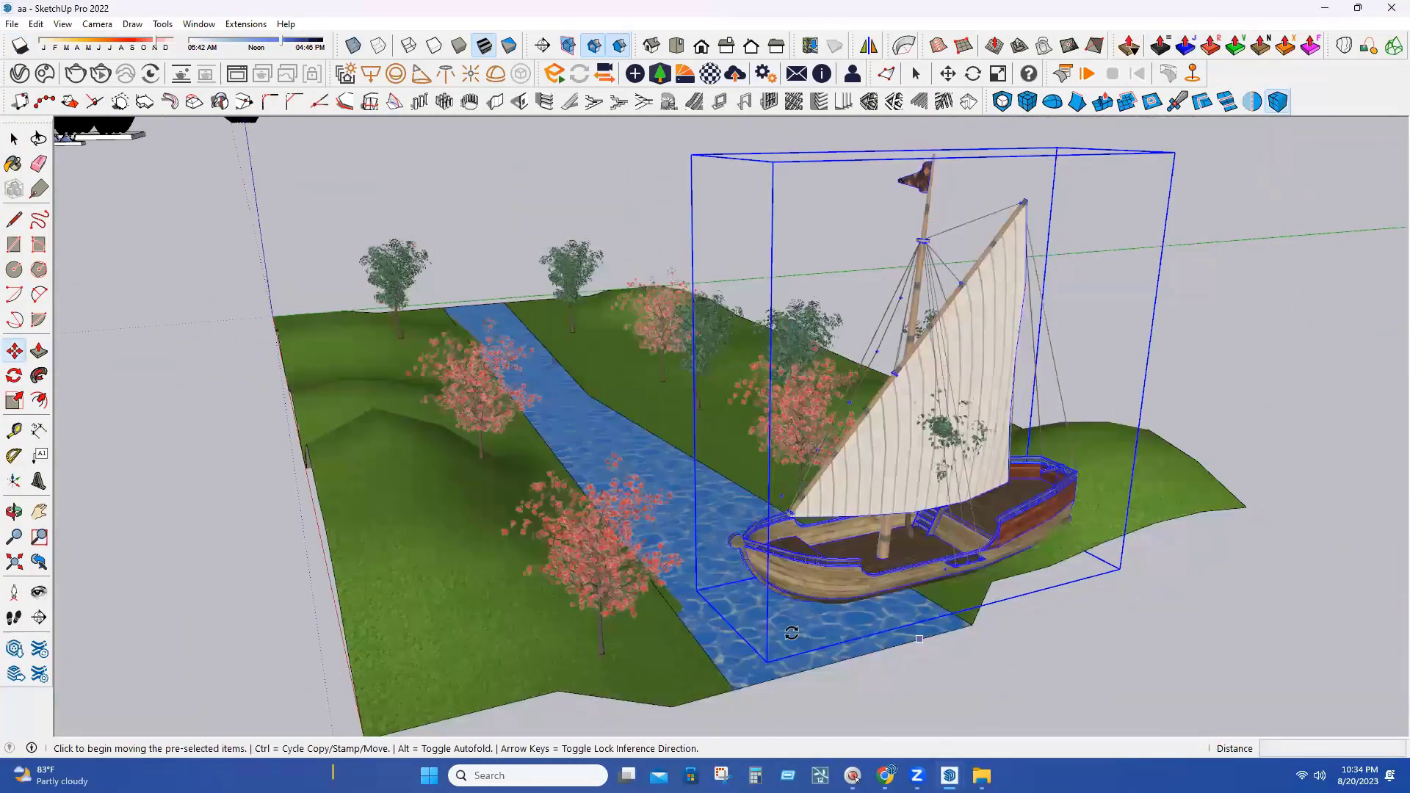
# Step: Rotate the sailboat around its vertical axis beside the river and scale it down uniformly to suit the river's width
pyautogui.press('q')
pyautogui.click(775, 613)
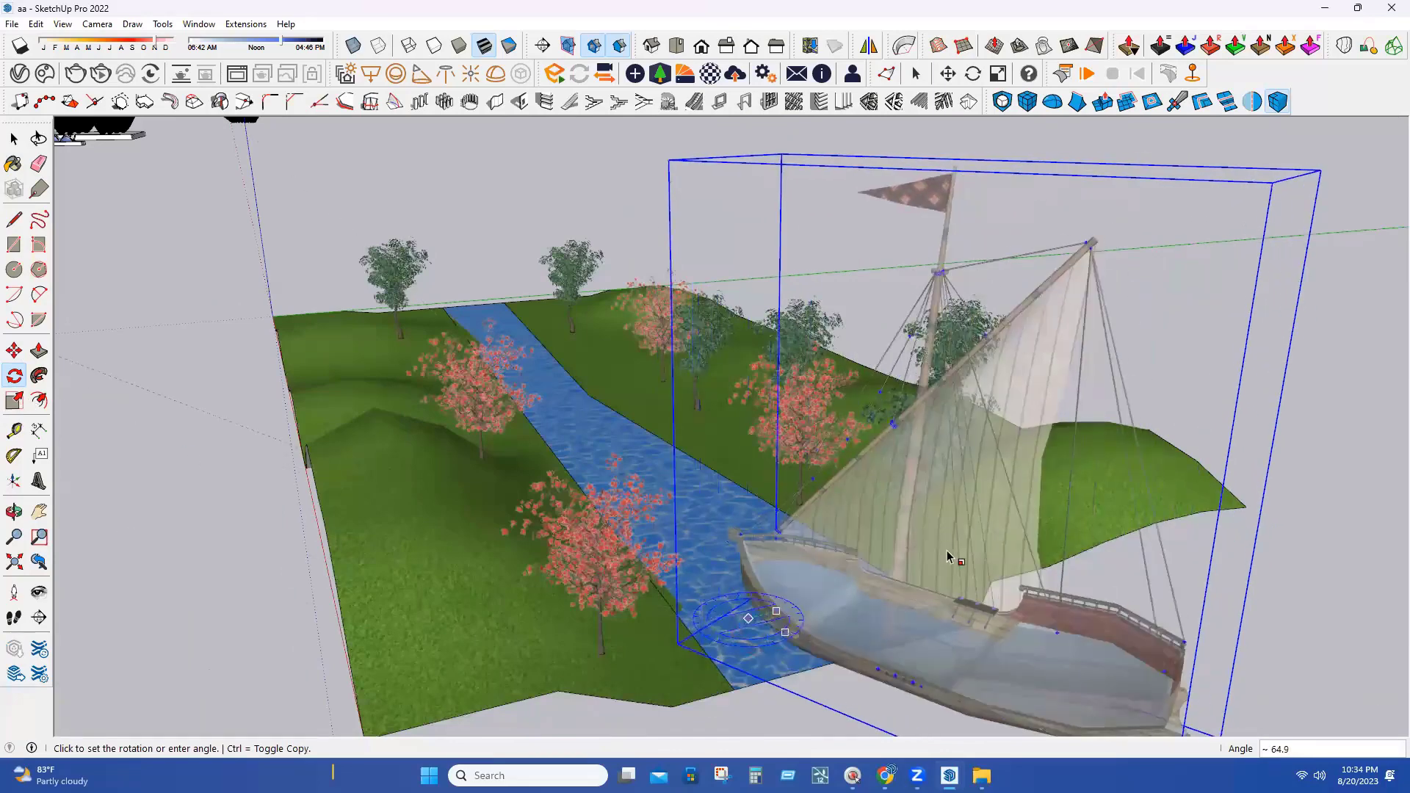
pyautogui.press('s')
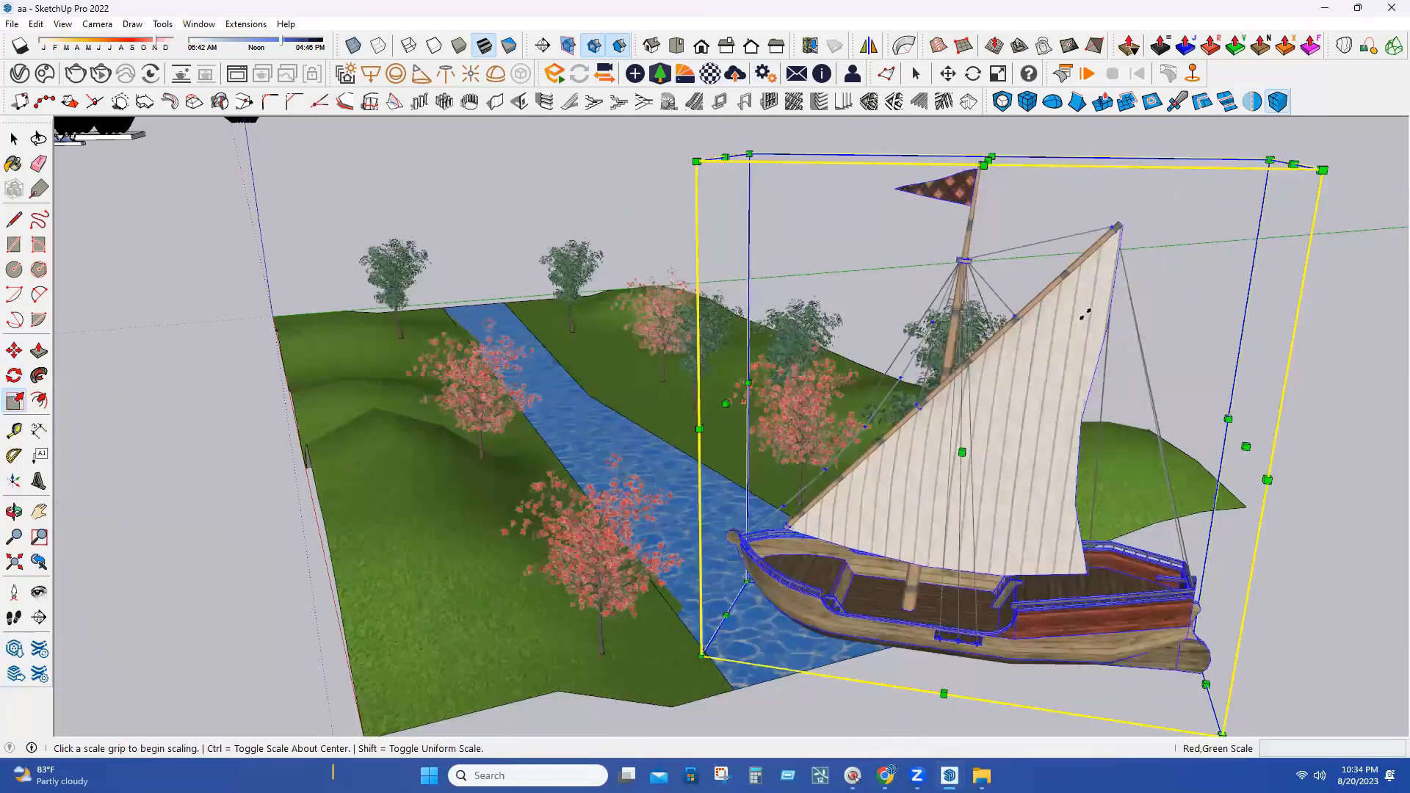
pyautogui.click(1302, 171)
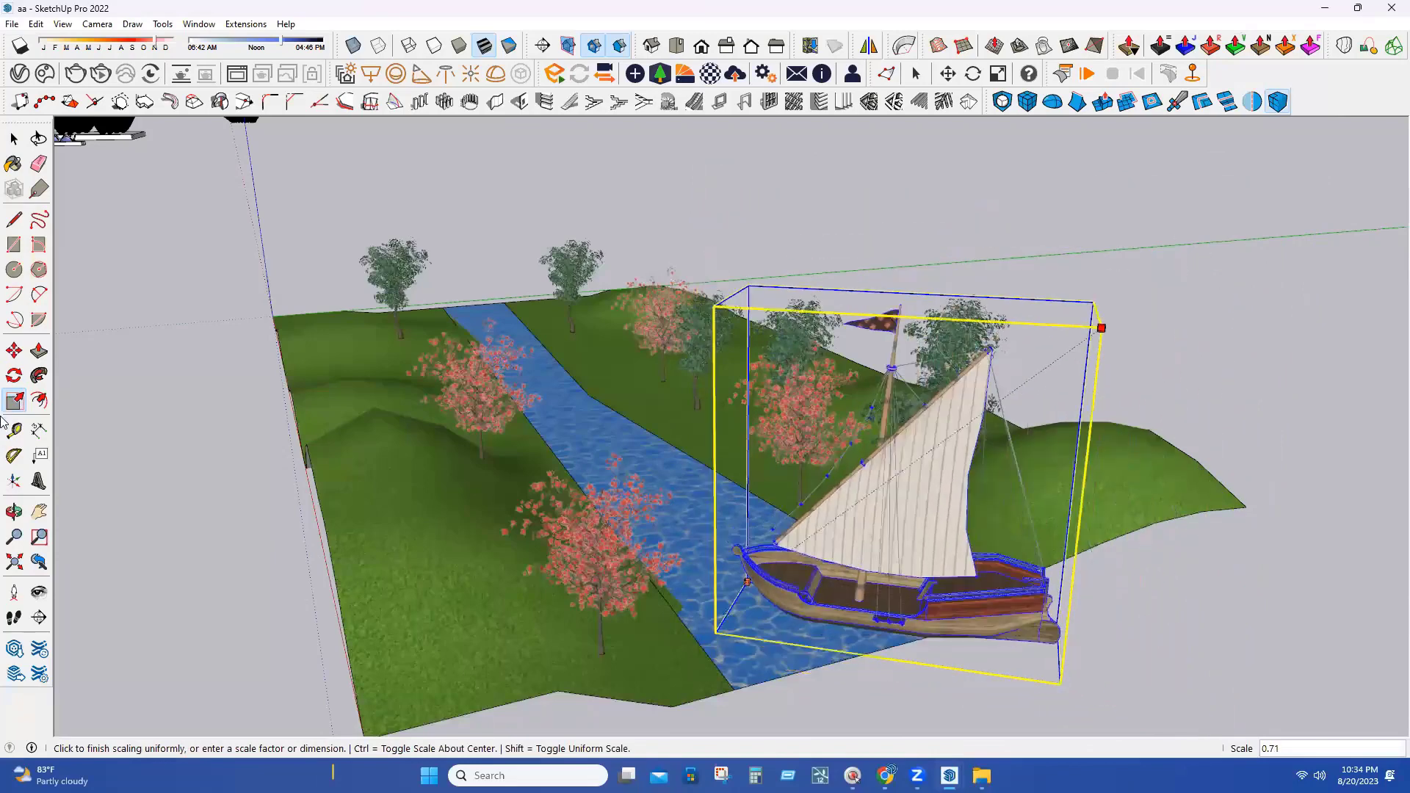
pyautogui.click(788, 617)
# Step: Move the scaled sailboat onto the water between the two banks
pyautogui.press('m')
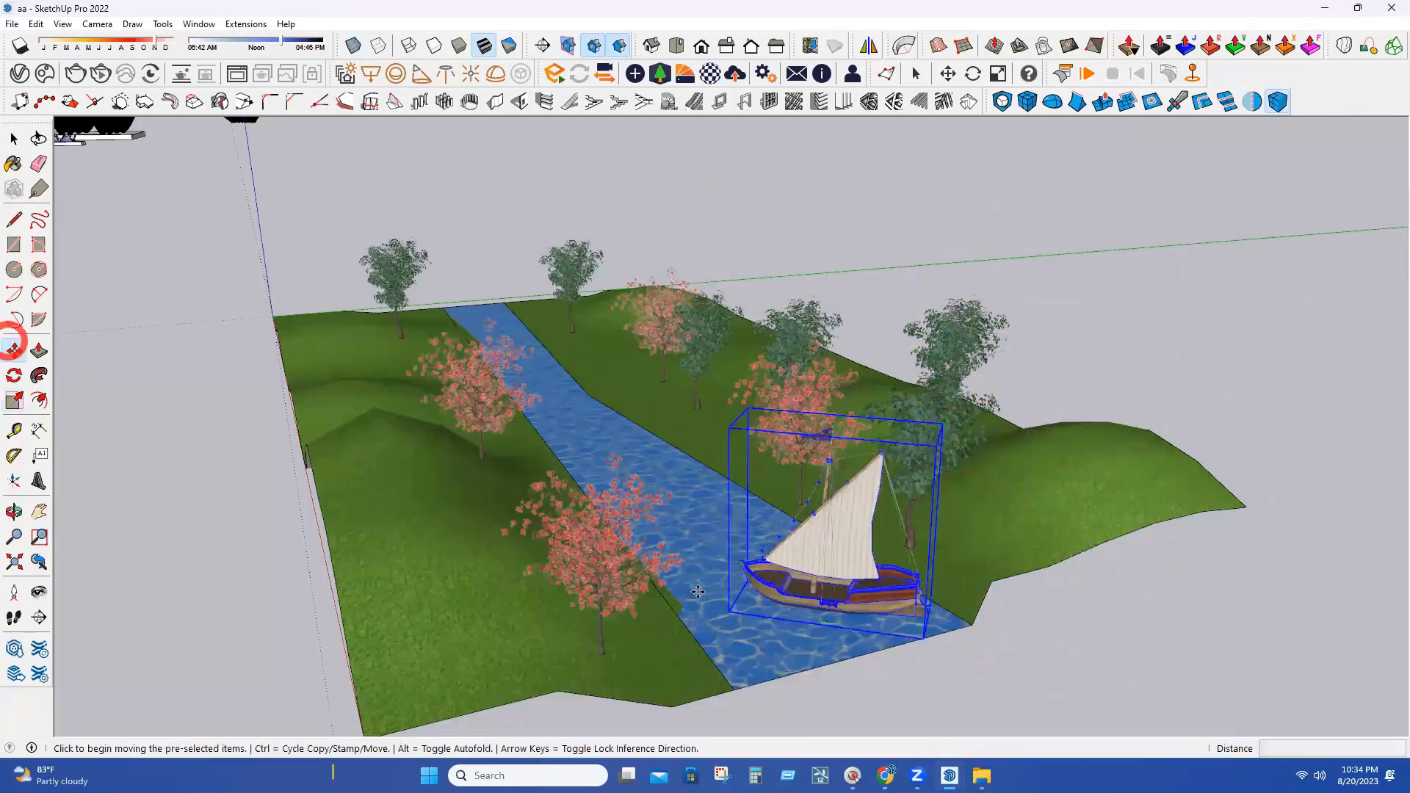
pyautogui.click(918, 547)
pyautogui.moveTo(804, 531); pyautogui.dragTo(576, 467, button='middle')
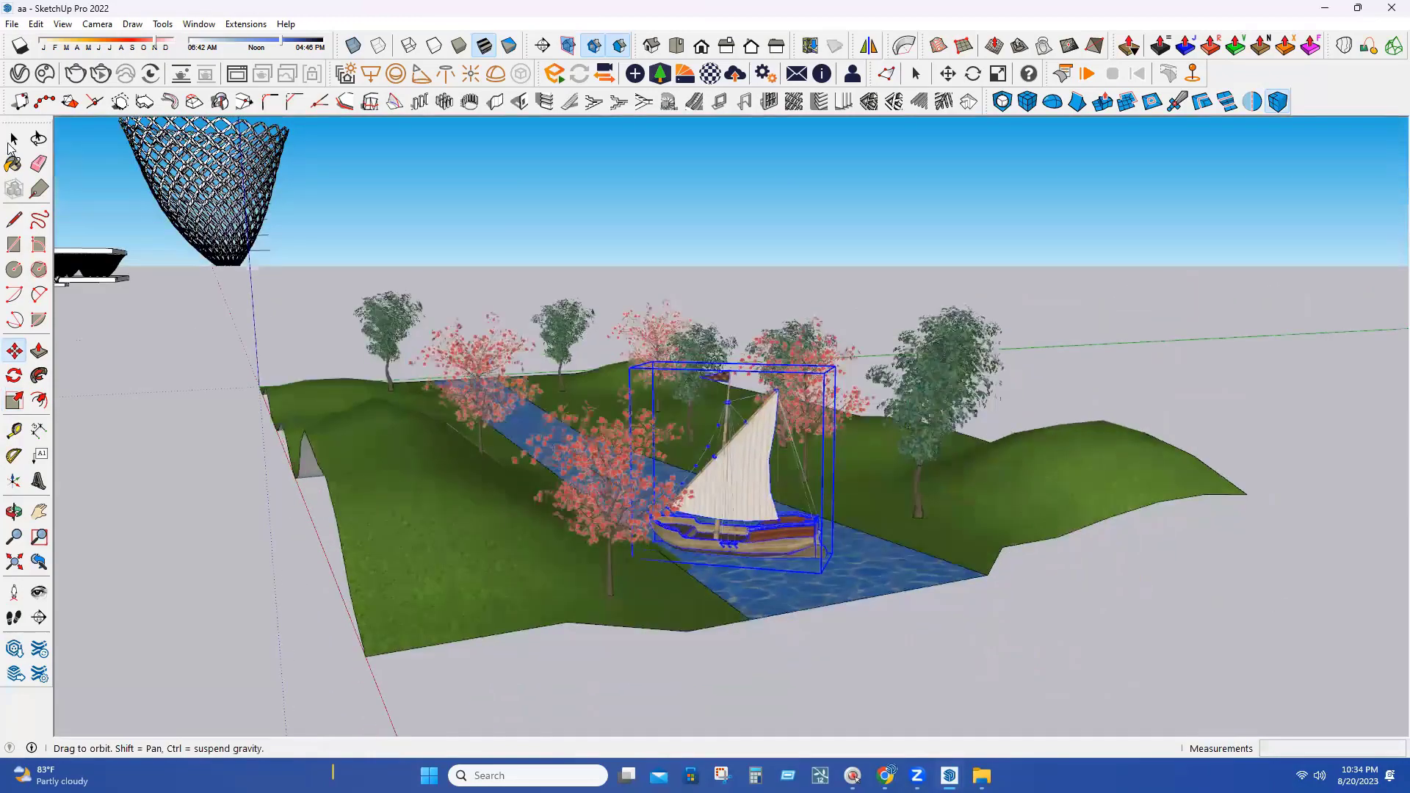